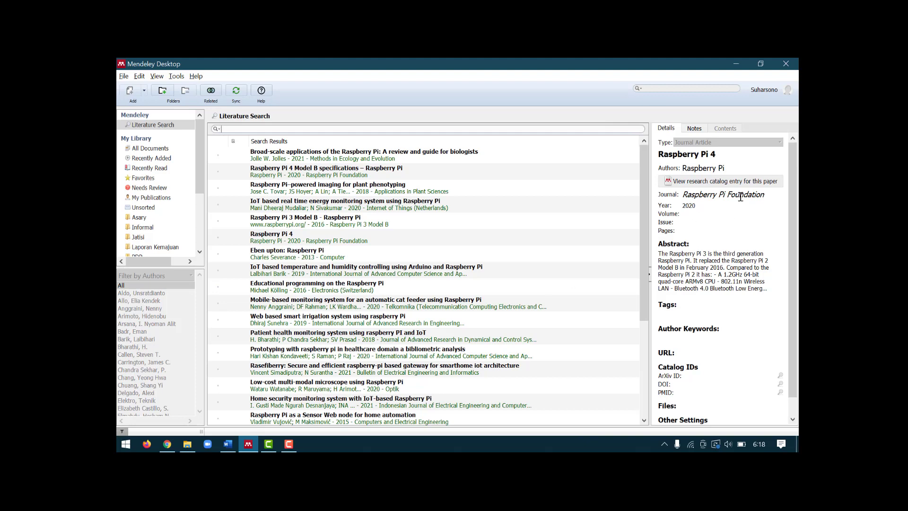
Step: Minimize Mendeley Desktop so the Google Cendekia search page shows in Chrome
click(734, 69)
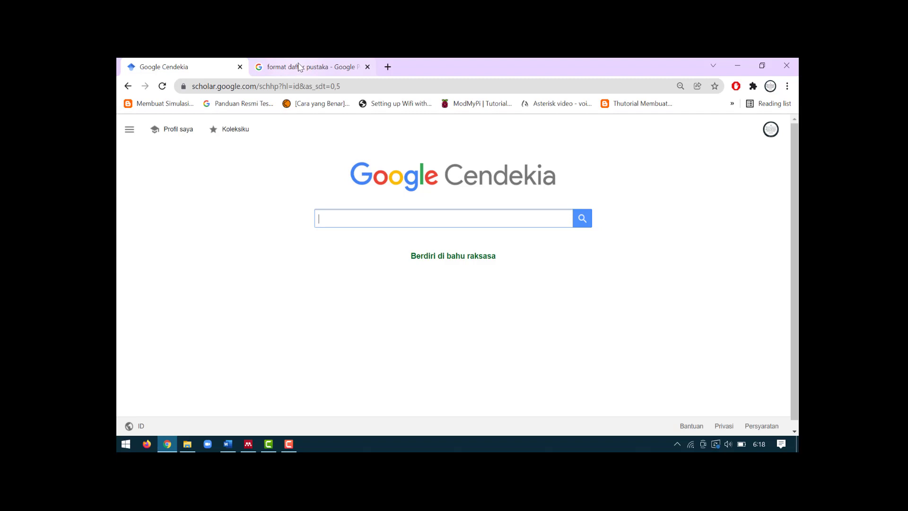
Step: Show the 'format daftar pustaka' image results with the mediaindonesia bibliography example, briefly checking Word
click(299, 67)
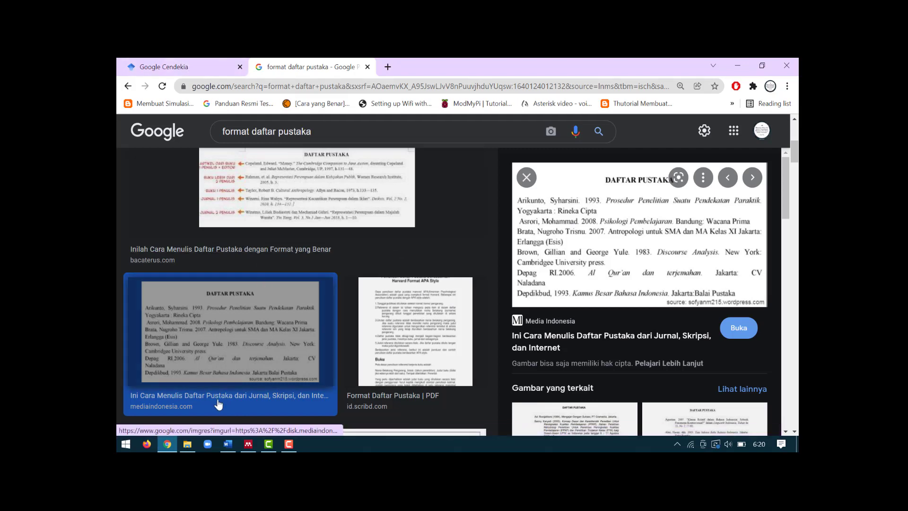
click(232, 443)
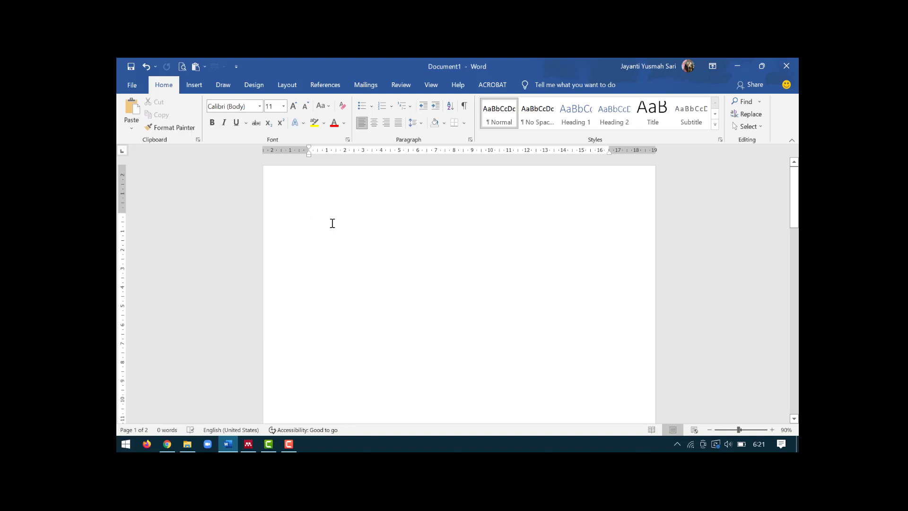
click(172, 440)
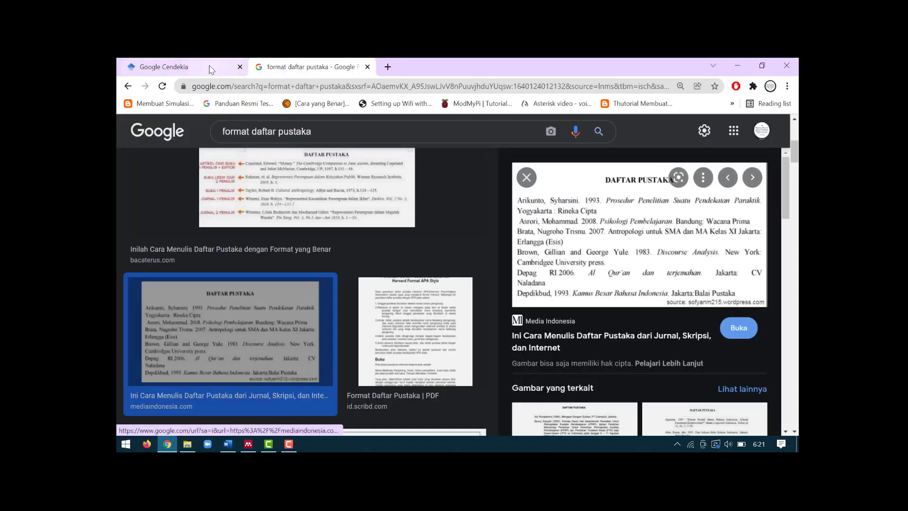
Step: Search Google Cendekia for 'sistem informasi adalah' and skim the results
click(191, 64)
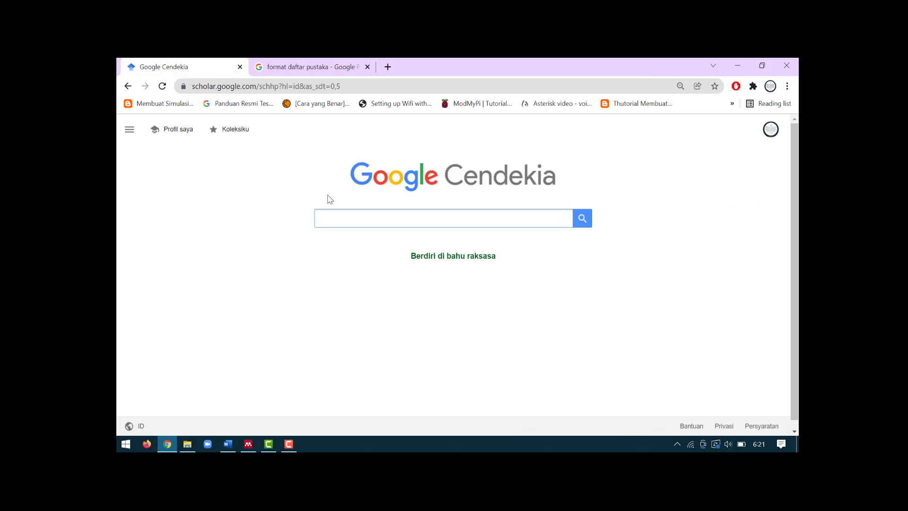
text(sistem informa)
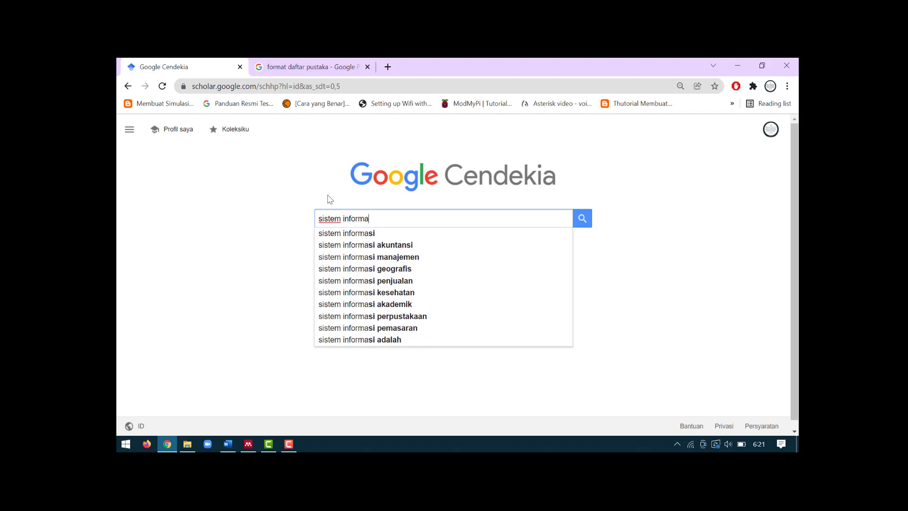
text(si adalah)
key(Return)
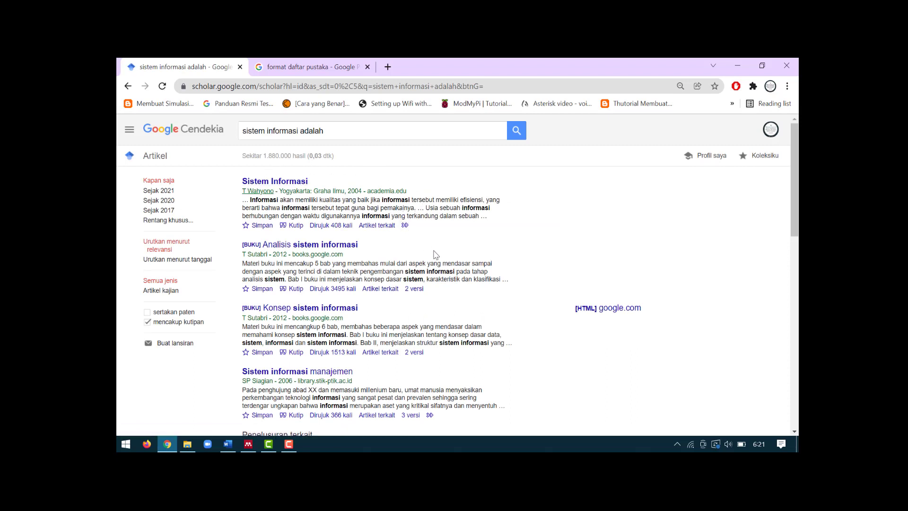
scroll(435, 254, down, 1)
scroll(436, 254, down, 2)
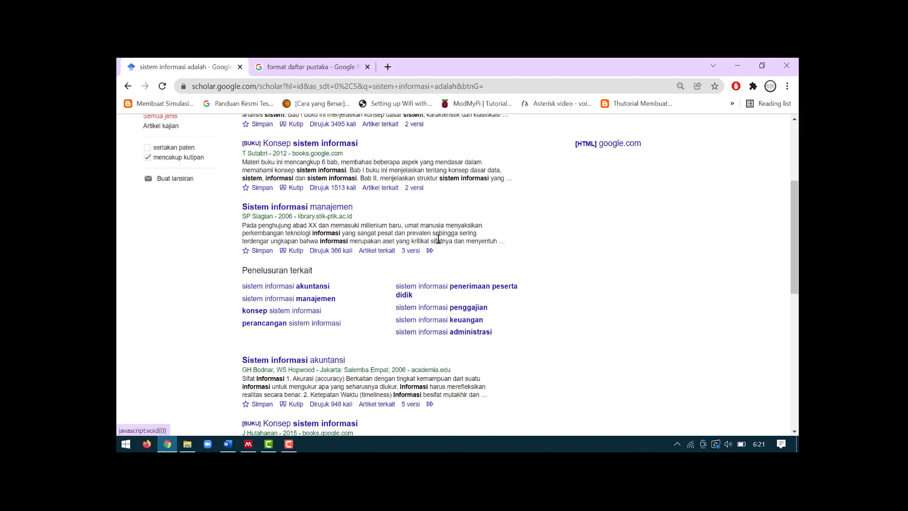
scroll(438, 238, down, 2)
scroll(438, 238, down, 2)
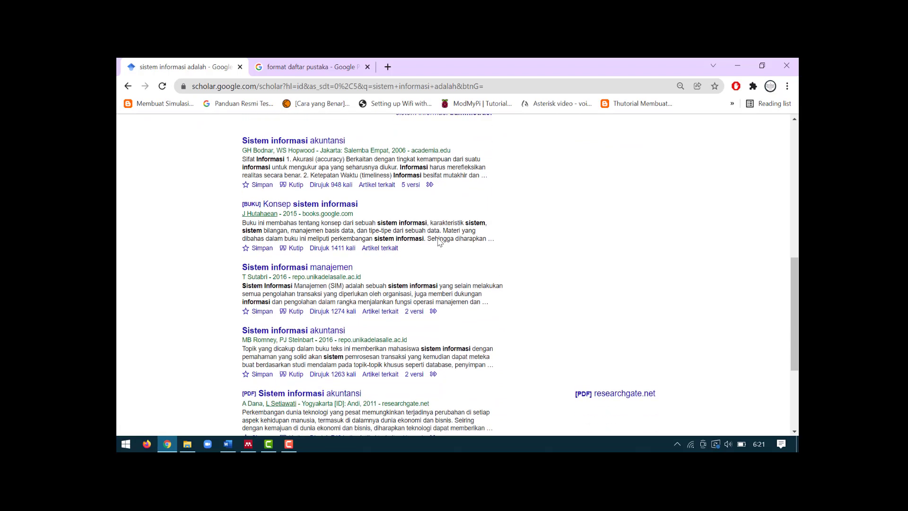
scroll(438, 241, down, 3)
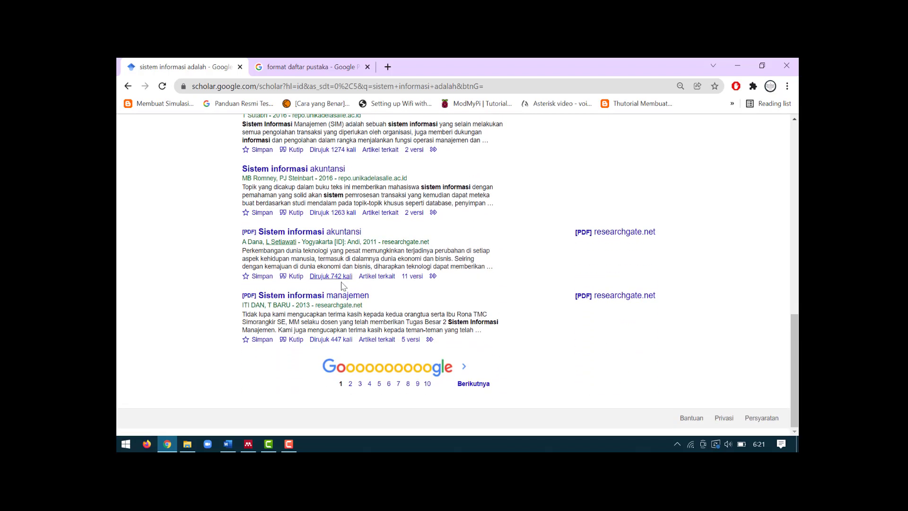
scroll(402, 286, up, 10)
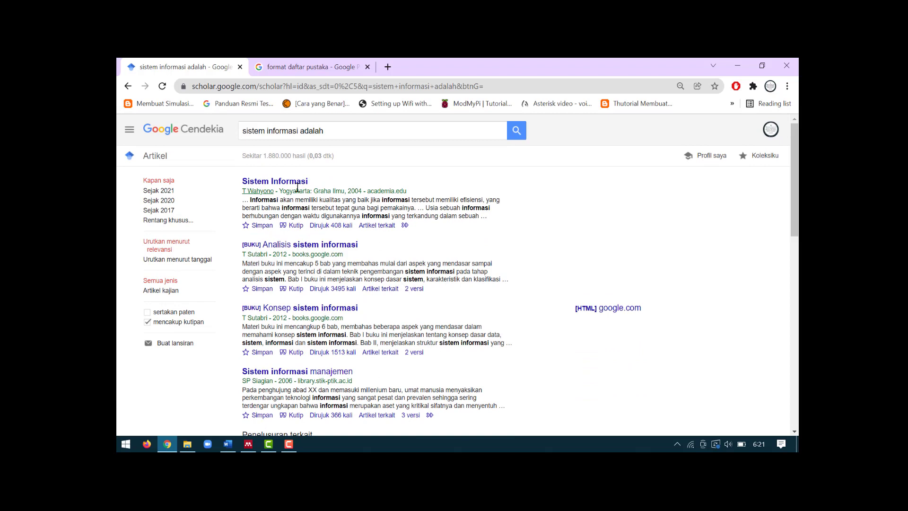
Step: Change the query to 'rancang bangun sistem informasi' and search again
click(244, 132)
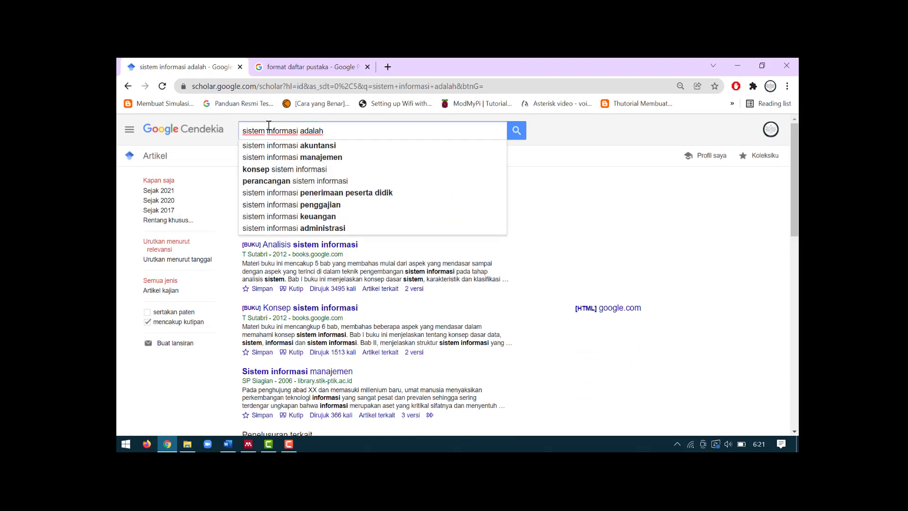
text(rancang bang)
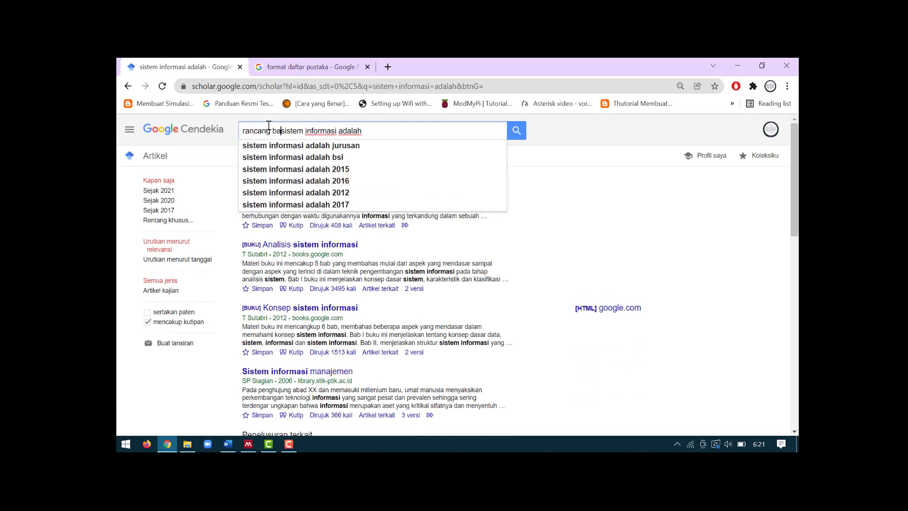
text(un)
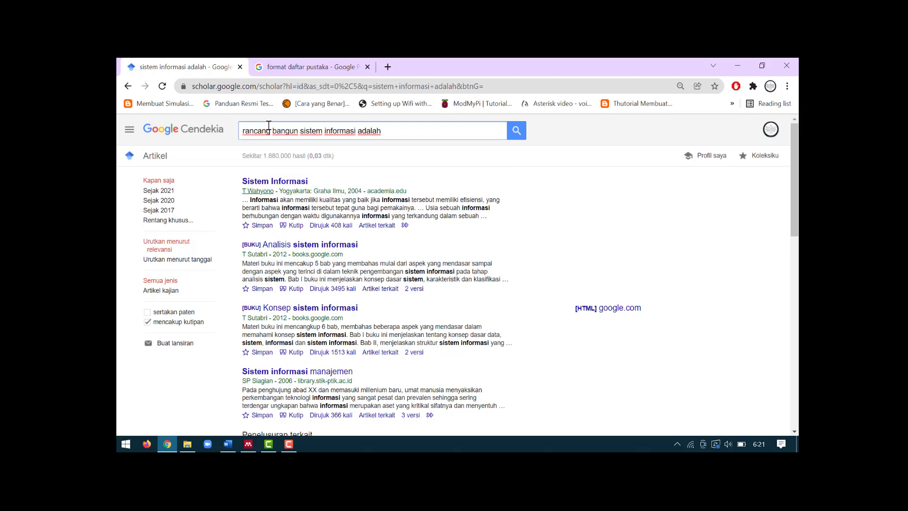
click(395, 135)
key(BackSpace)
key(BackSpace)
key(BackSpace)
key(BackSpace)
key(BackSpace)
key(BackSpace)
key(BackSpace)
key(Return)
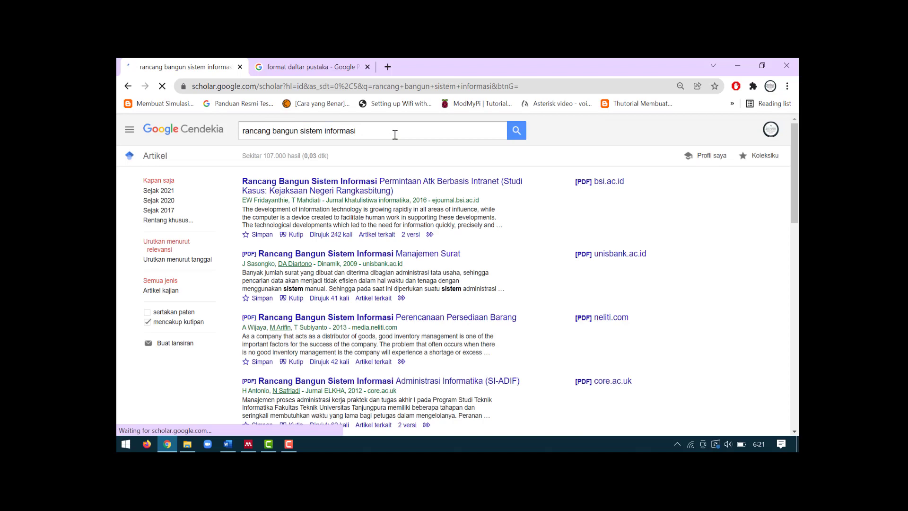
right_click(358, 190)
Step: Open the ATK-request intranet article's journal page and its bsi.ac.id full-text PDF in new tabs
click(387, 197)
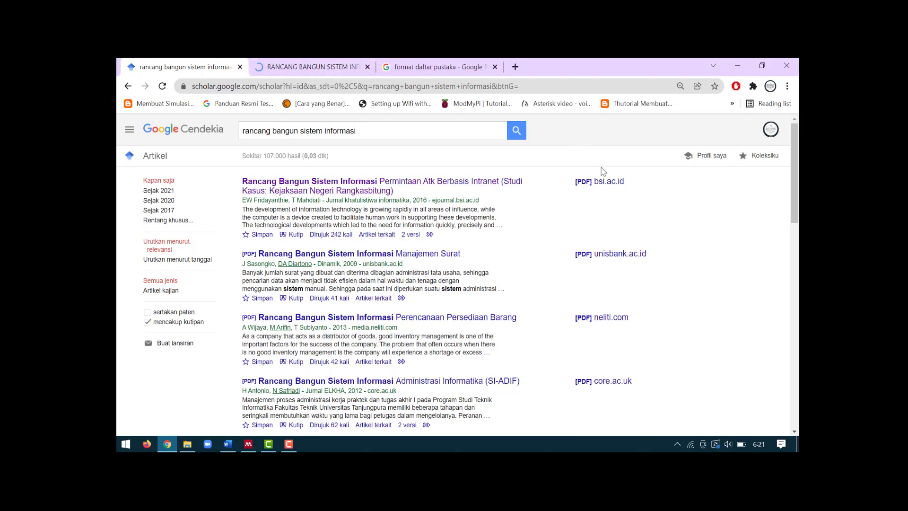
click(594, 184)
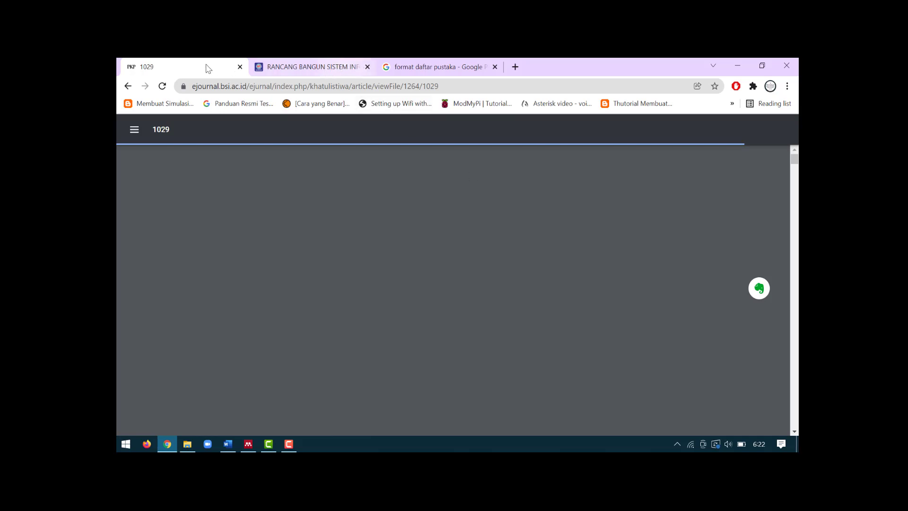
click(339, 69)
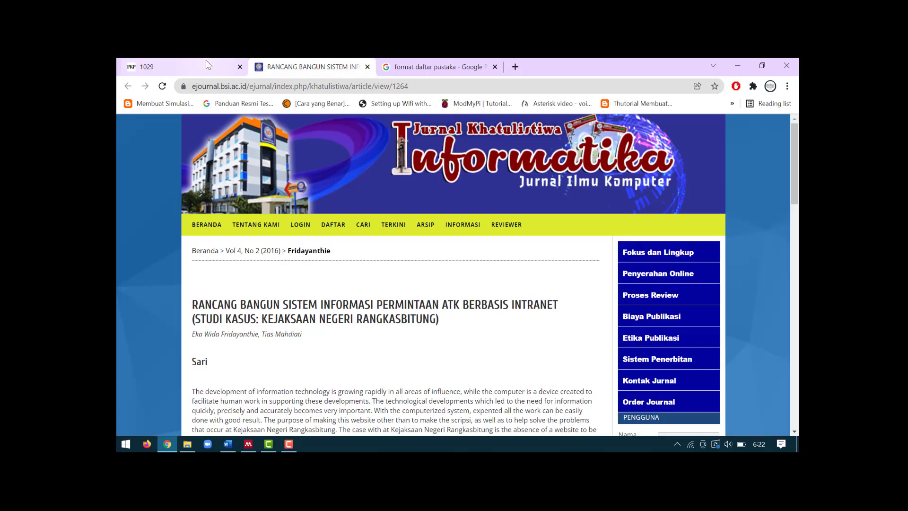
click(206, 65)
click(324, 70)
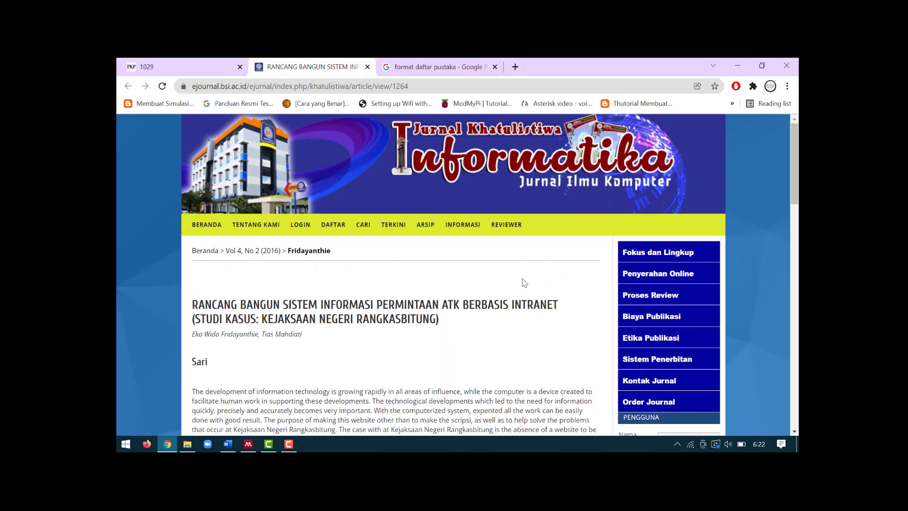
scroll(524, 283, down, 10)
scroll(350, 293, up, 8)
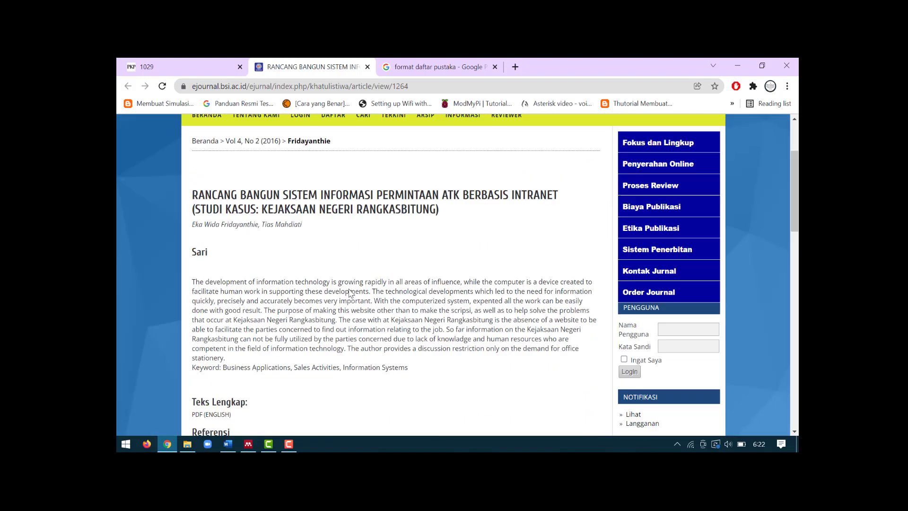
scroll(350, 293, up, 5)
click(206, 69)
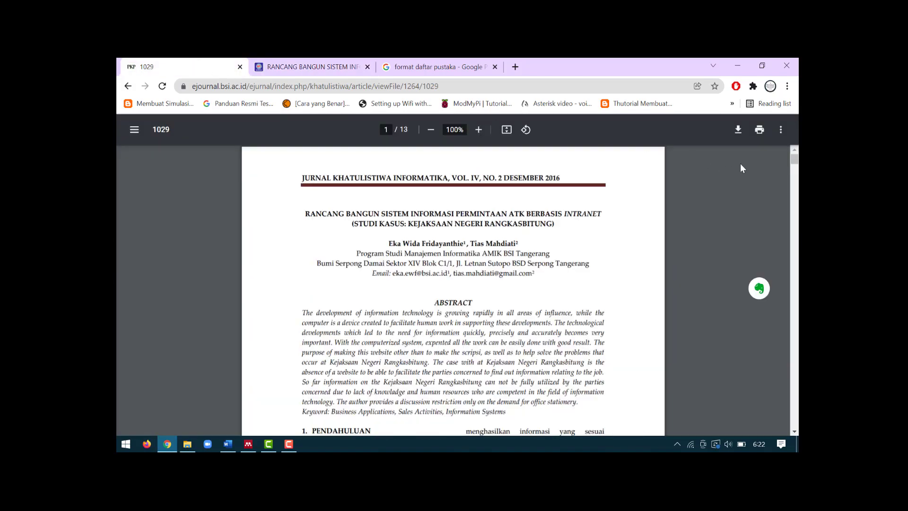
Step: Save the article PDF to Downloads as 1264-2652-2-PB.pdf, then switch to the blank Word document
click(741, 137)
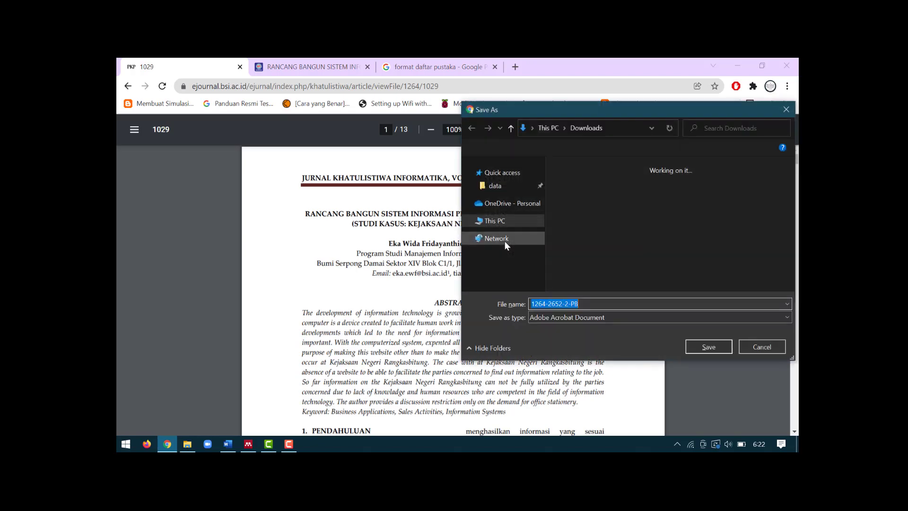
click(705, 347)
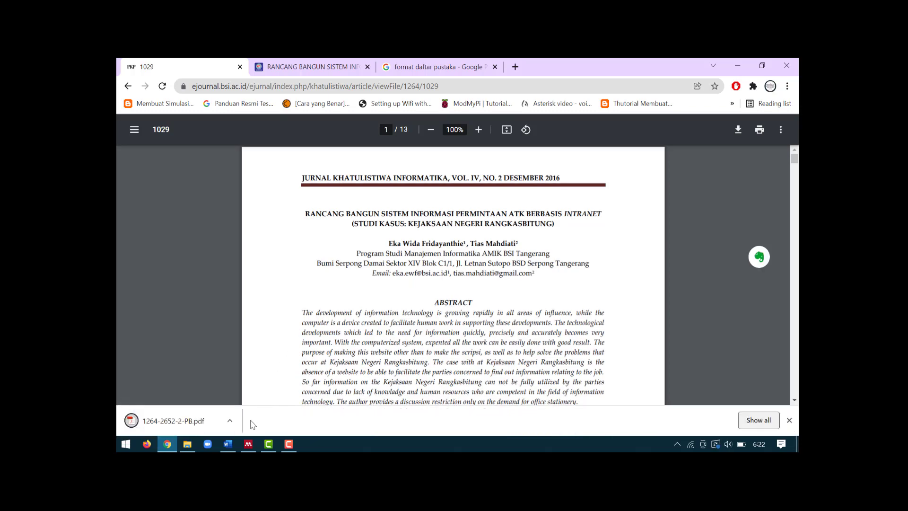
click(247, 445)
click(228, 445)
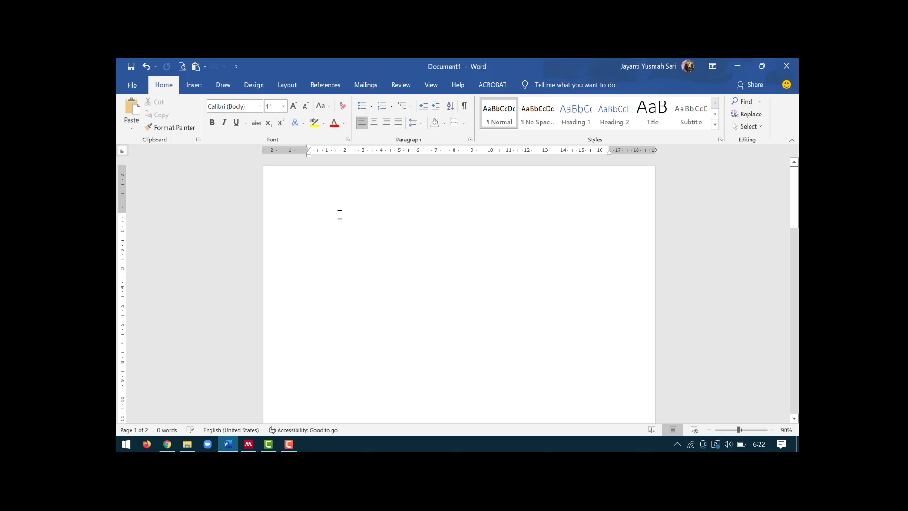
Step: Type 'menurut' at the top of the Word page, then return to Mendeley Desktop
text(menurut)
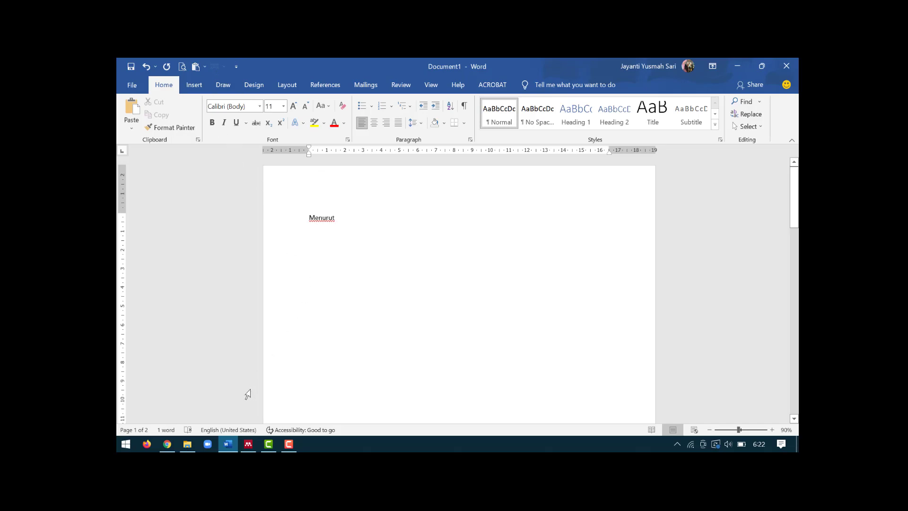
click(249, 444)
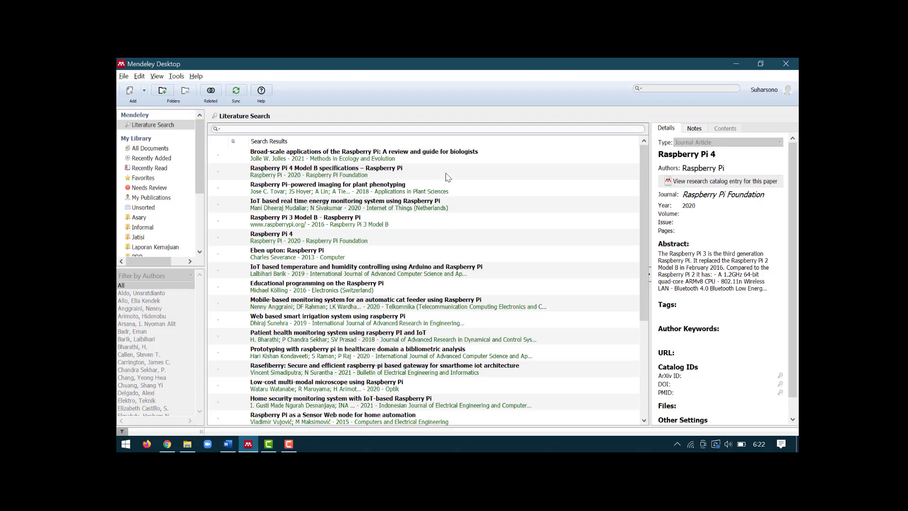
Step: Select the Asary folder under My Library in Mendeley's sidebar
drag(199, 144, 200, 171)
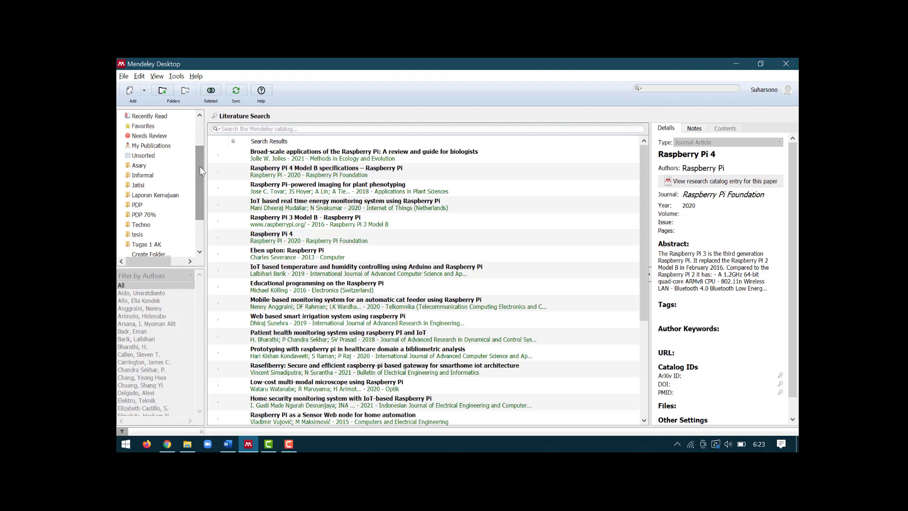
scroll(200, 171, down, 1)
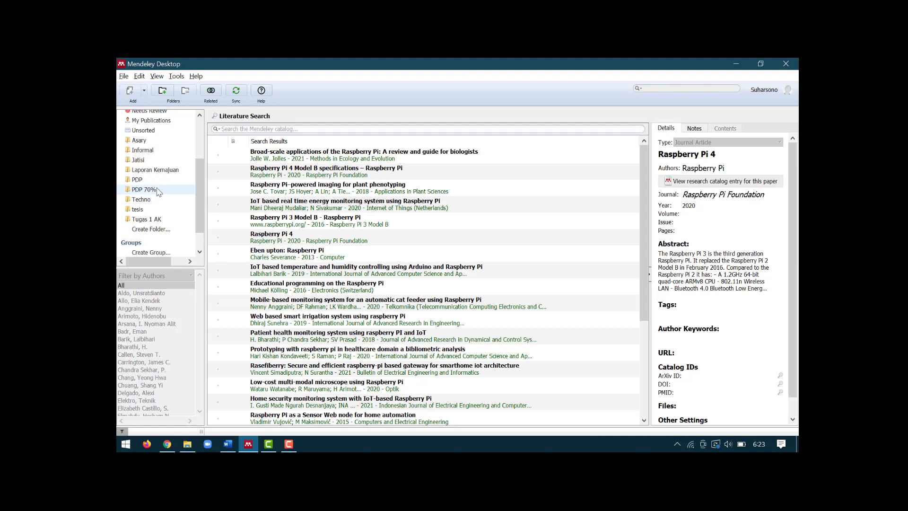
scroll(167, 172, up, 3)
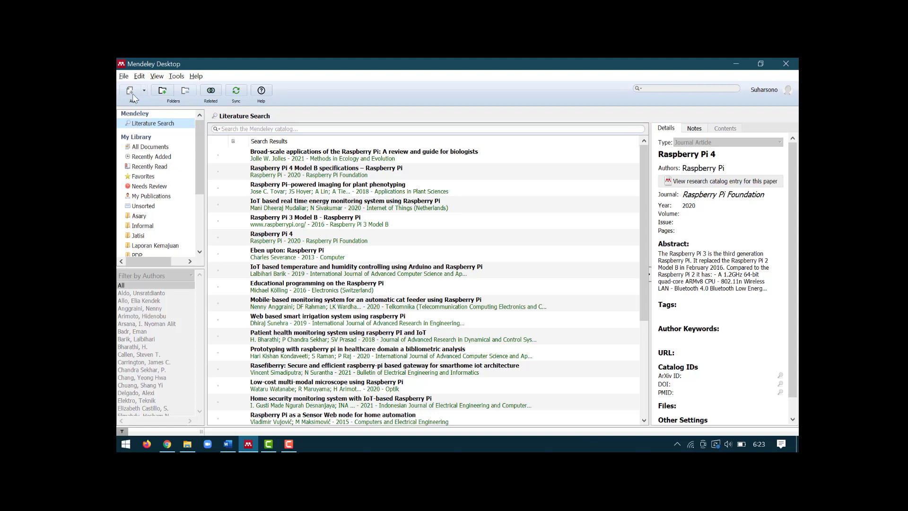
click(148, 217)
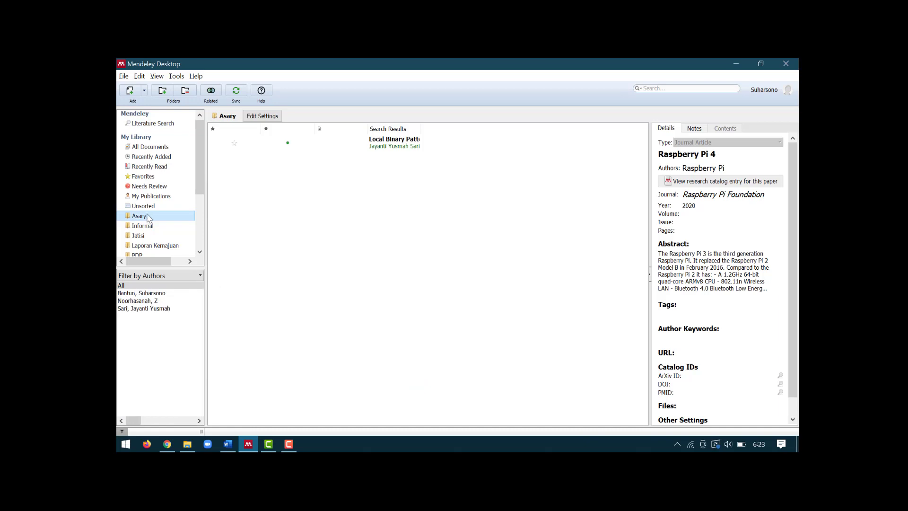
click(144, 93)
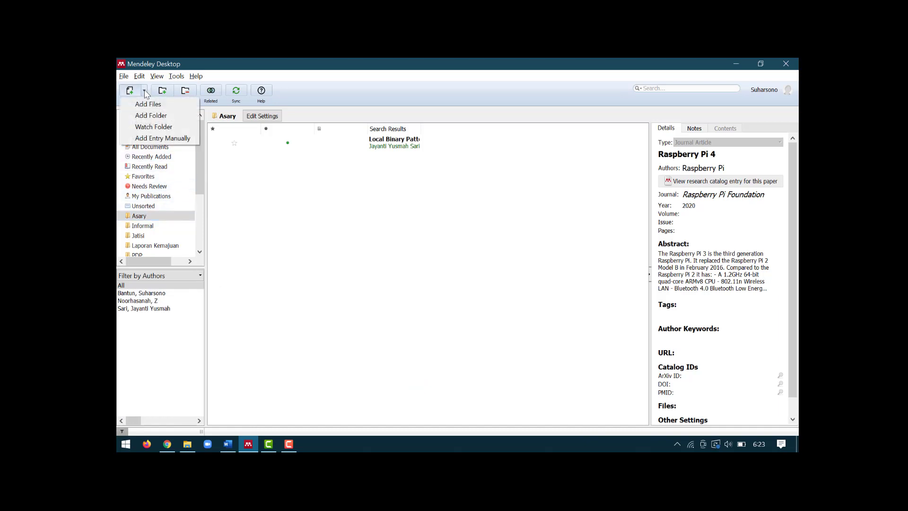
click(146, 94)
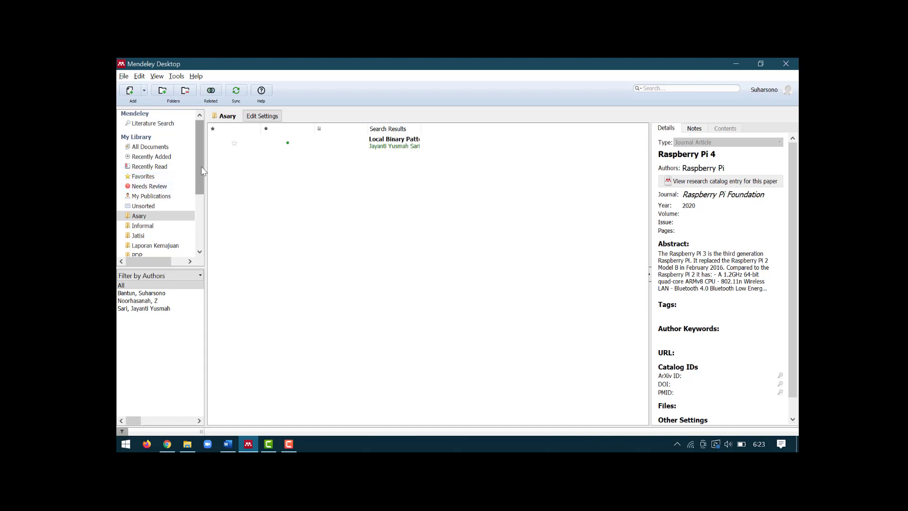
mouse_move(201, 169)
mouse_down()
mouse_move(201, 187)
mouse_move(198, 161)
mouse_up()
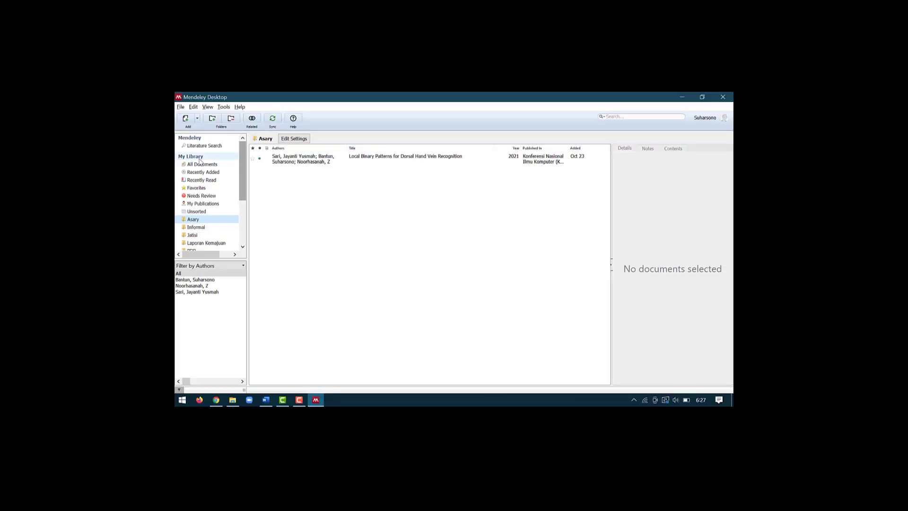
Step: Create a new empty library folder named 'Mendeley'
drag(242, 161, 244, 208)
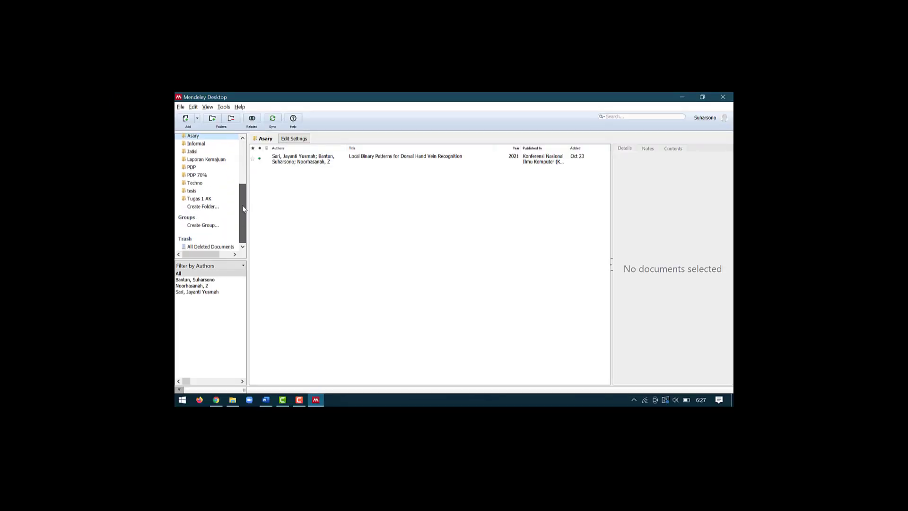
click(205, 209)
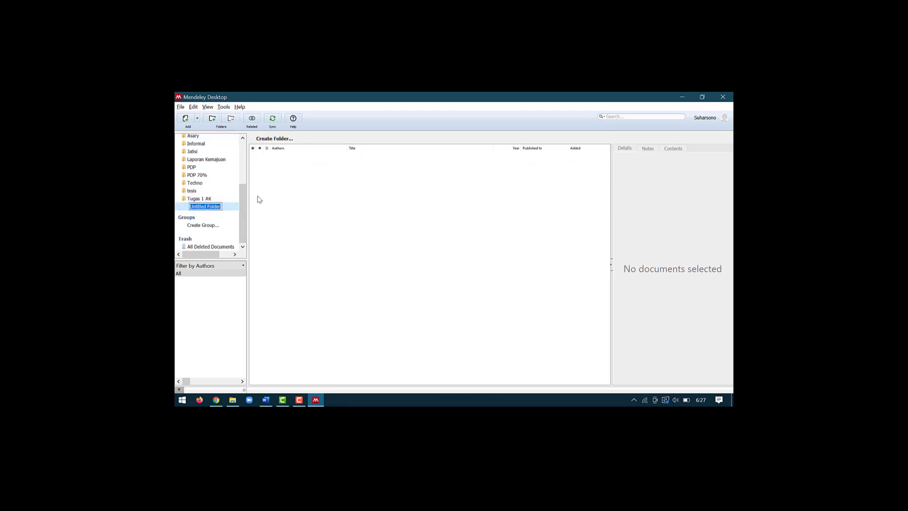
text(Mendeley)
key(Return)
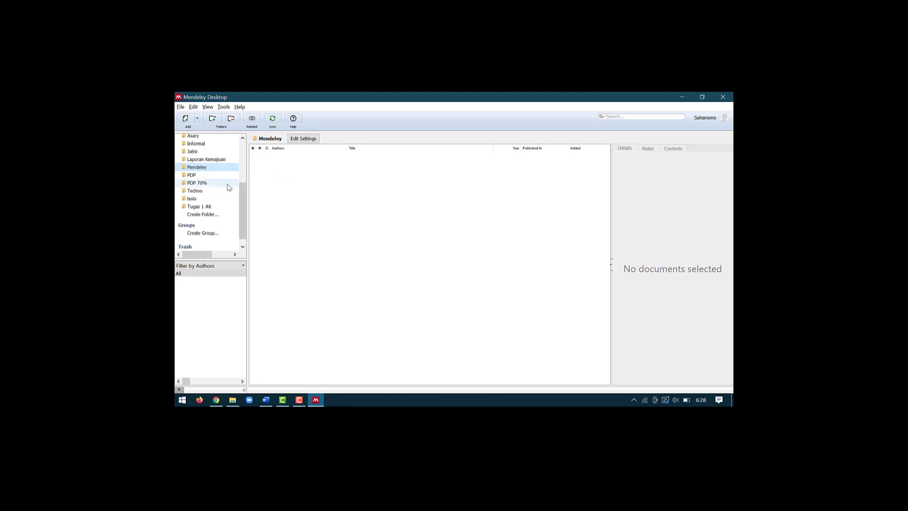
scroll(224, 187, up, 1)
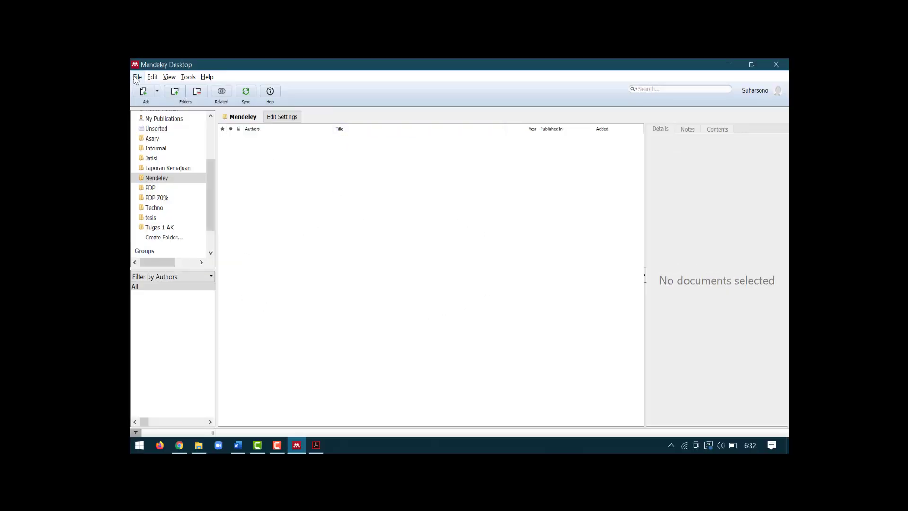
click(157, 91)
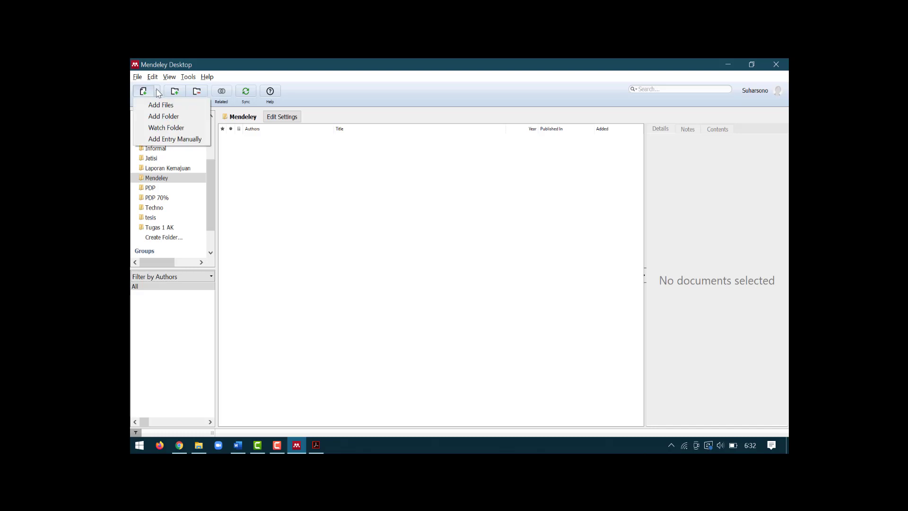
click(164, 105)
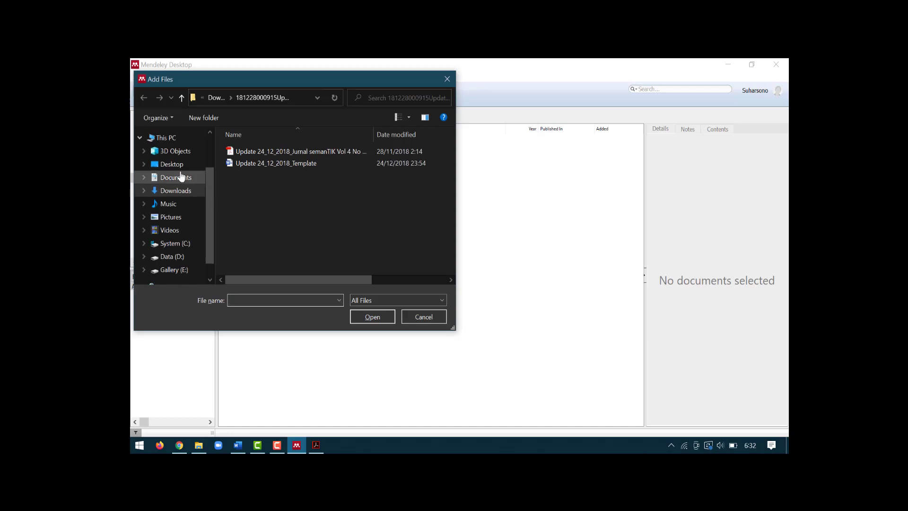
click(180, 194)
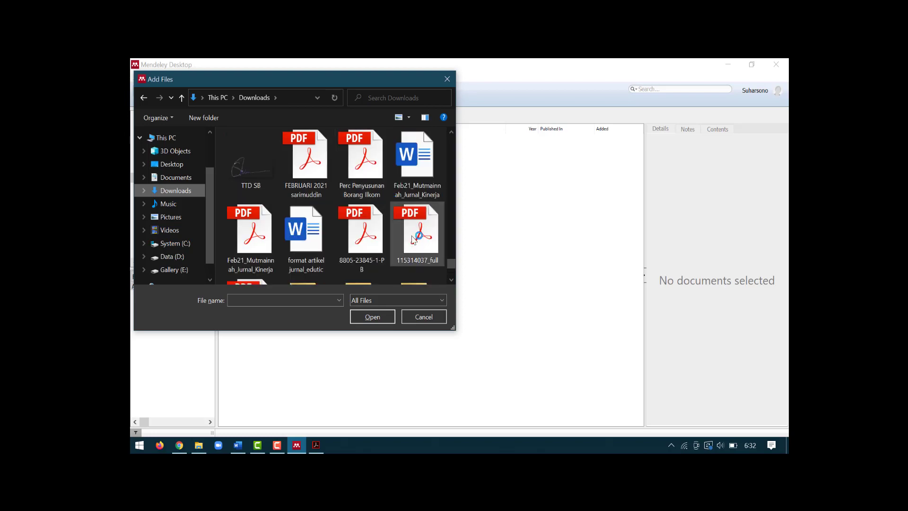
drag(451, 263, 470, 138)
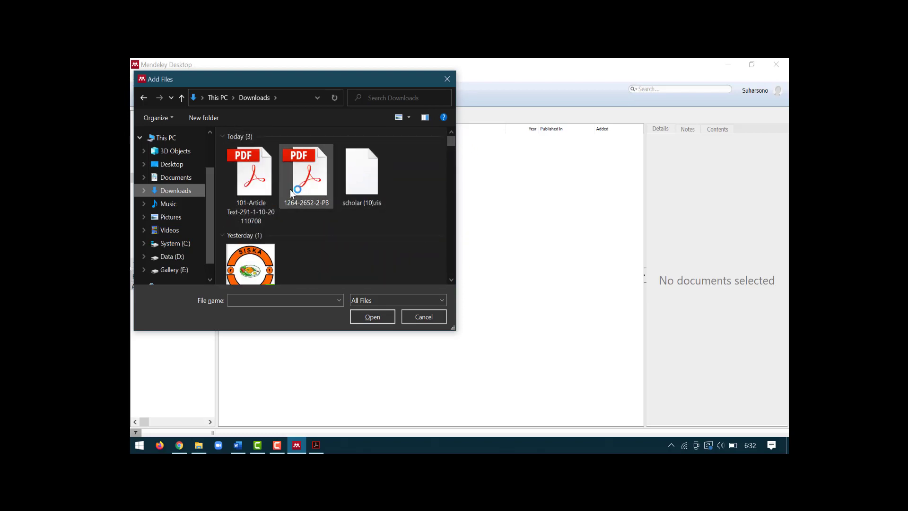
click(272, 196)
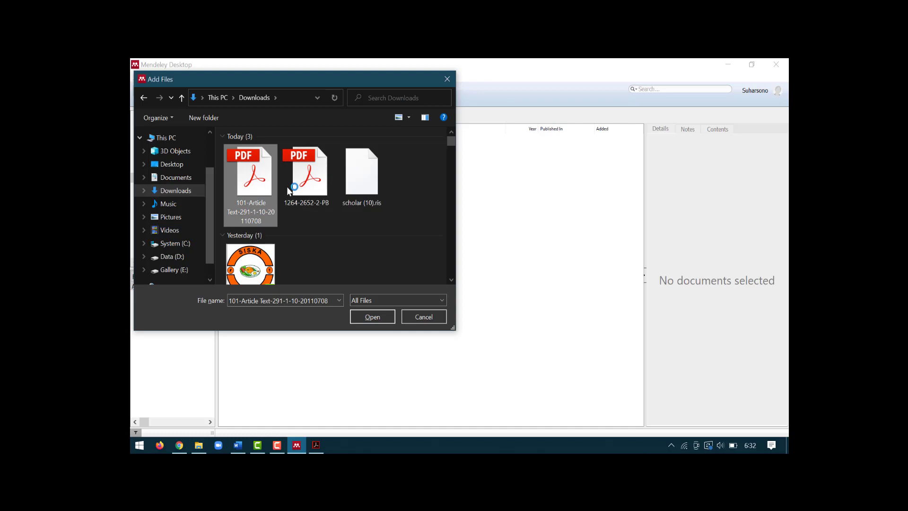
click(372, 317)
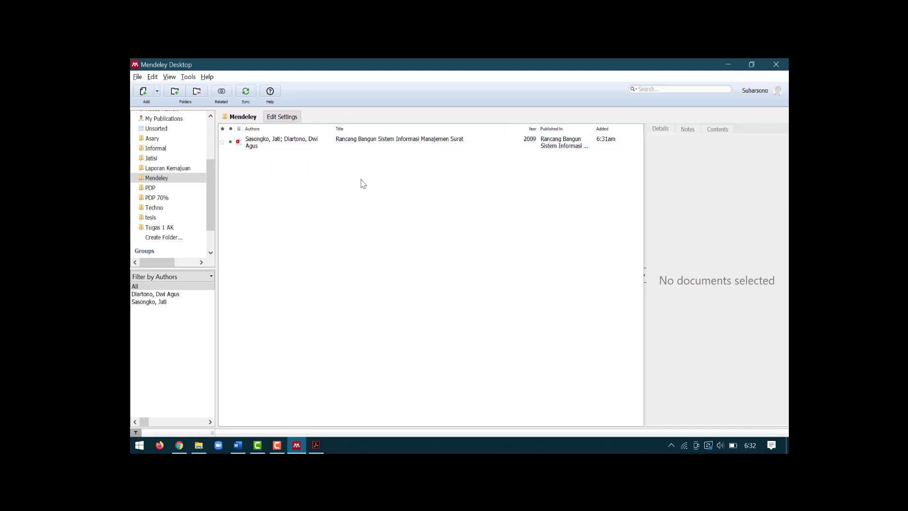
Step: Widen the details panel and review the title, journal, volume and issue of 'Rancang Bangun Sistem Informasi Manajemen Surat'
click(376, 149)
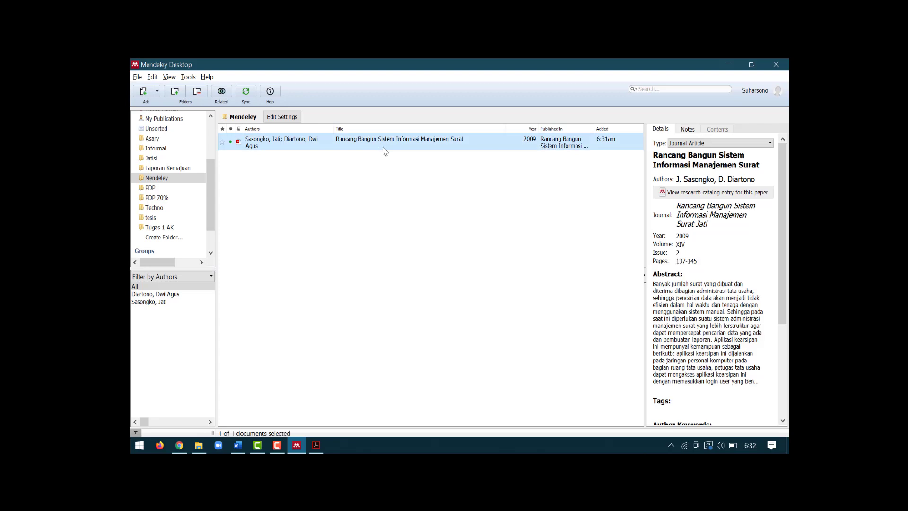
click(639, 212)
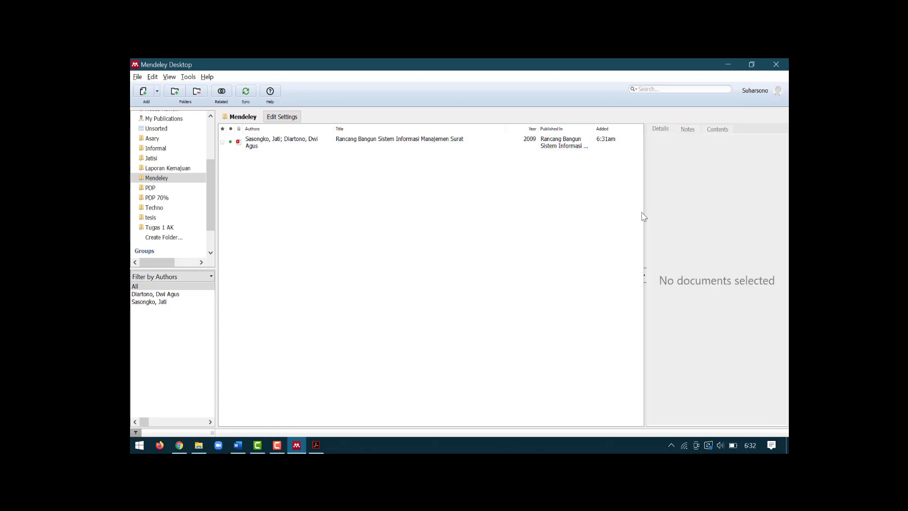
click(310, 148)
drag(645, 189, 569, 194)
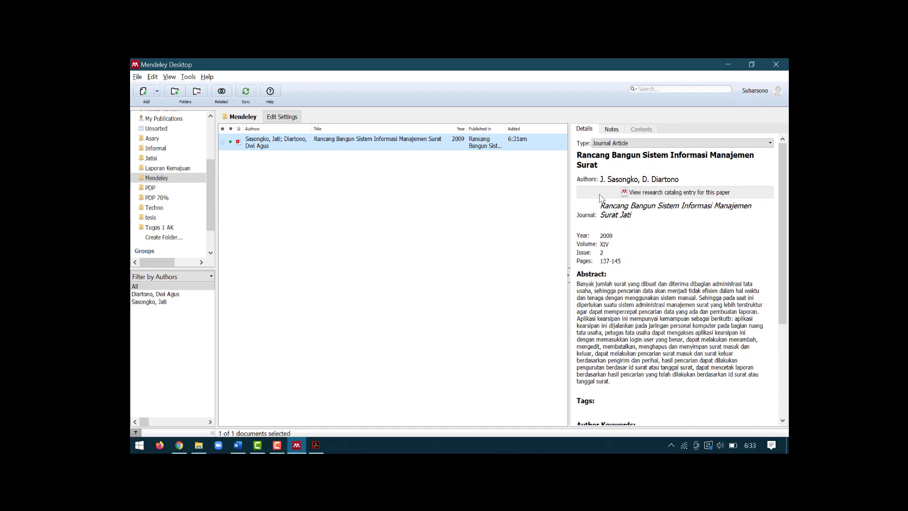
click(616, 161)
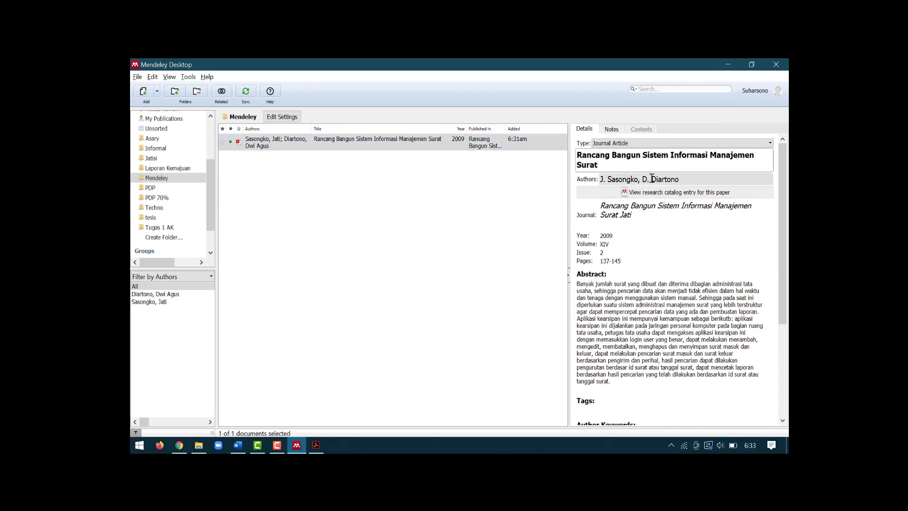
click(643, 217)
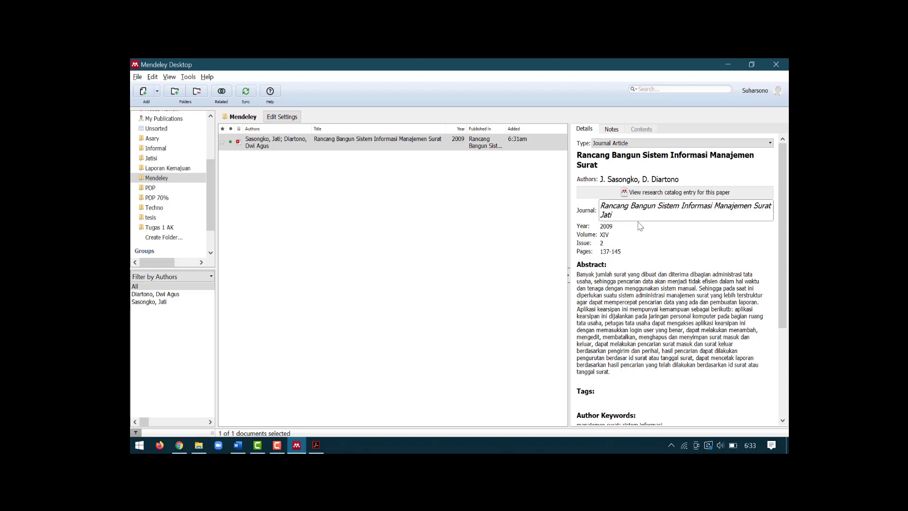
click(625, 235)
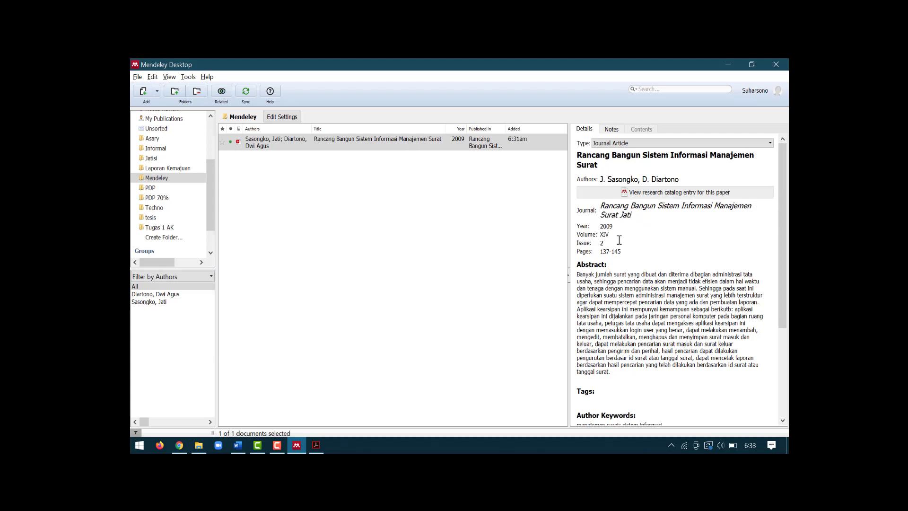
click(611, 244)
scroll(649, 256, down, 5)
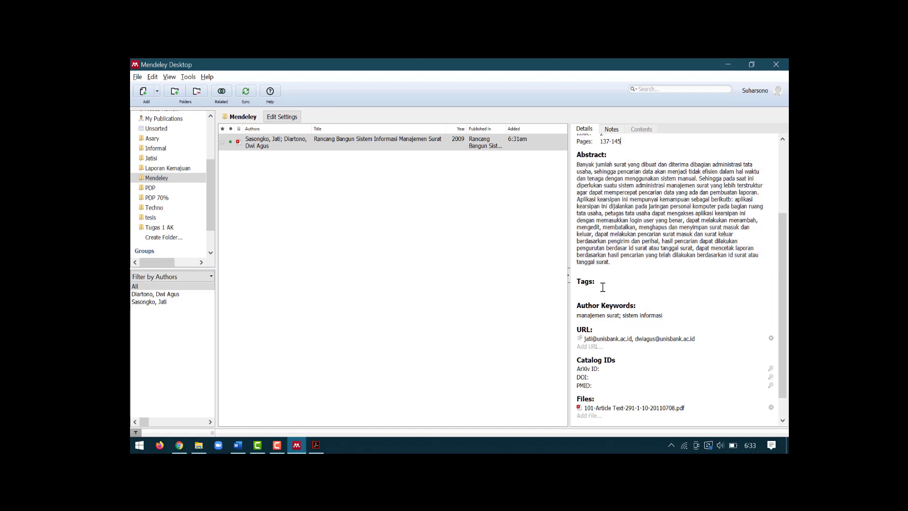
scroll(602, 288, down, 2)
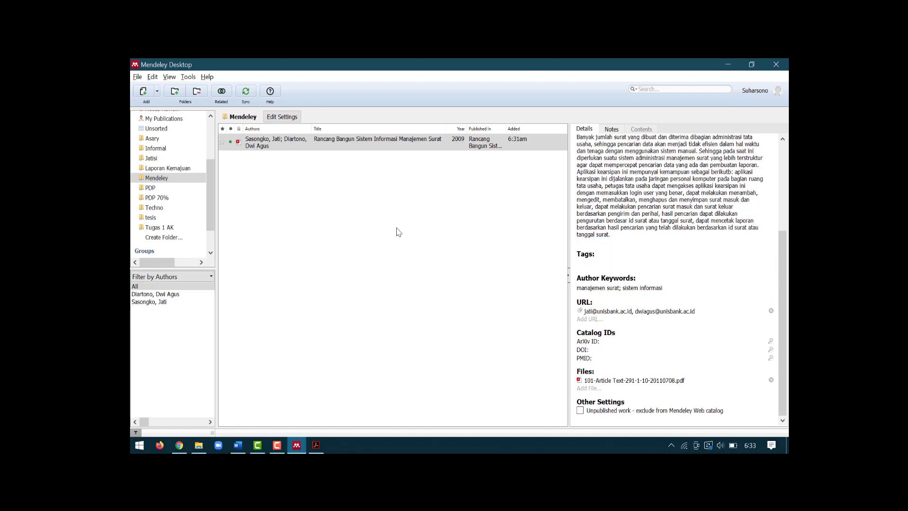
click(372, 201)
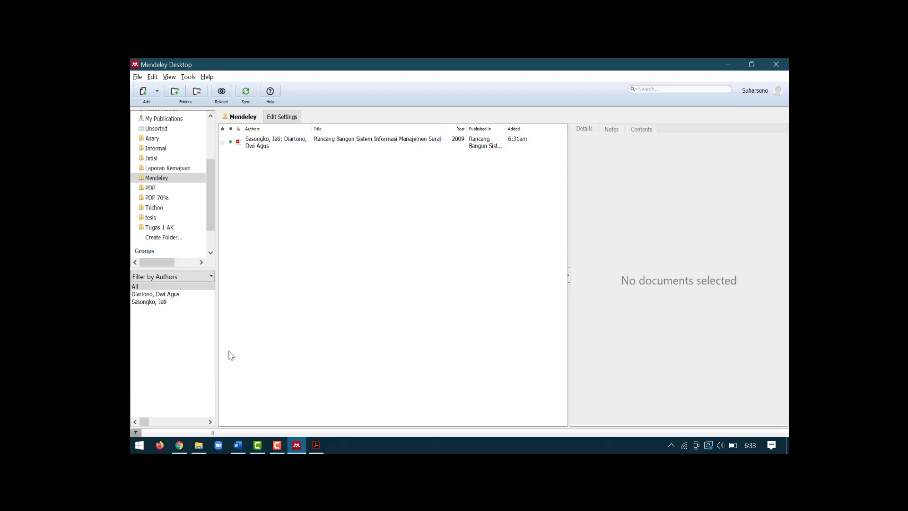
Step: Drag the 1264-2652-2-PB PDF from the Downloads folder into Mendeley's Mendeley folder
click(199, 446)
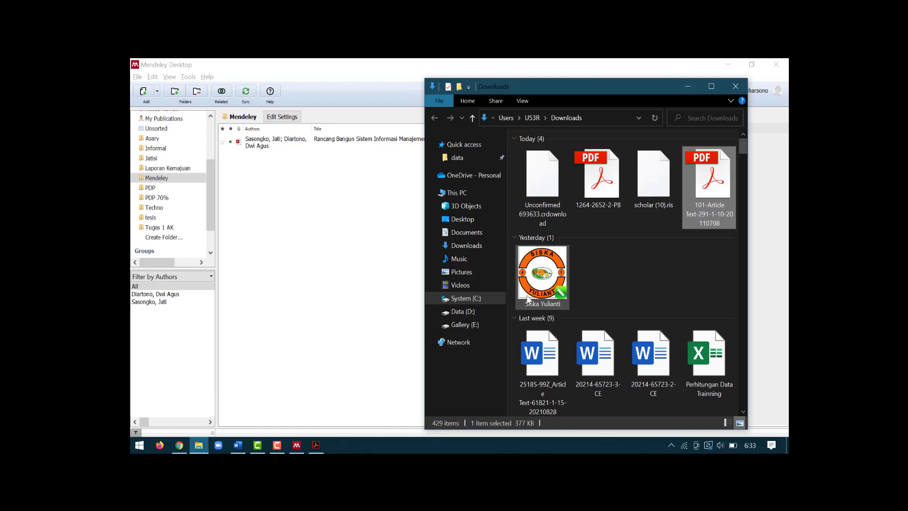
click(609, 169)
drag(607, 169, 297, 203)
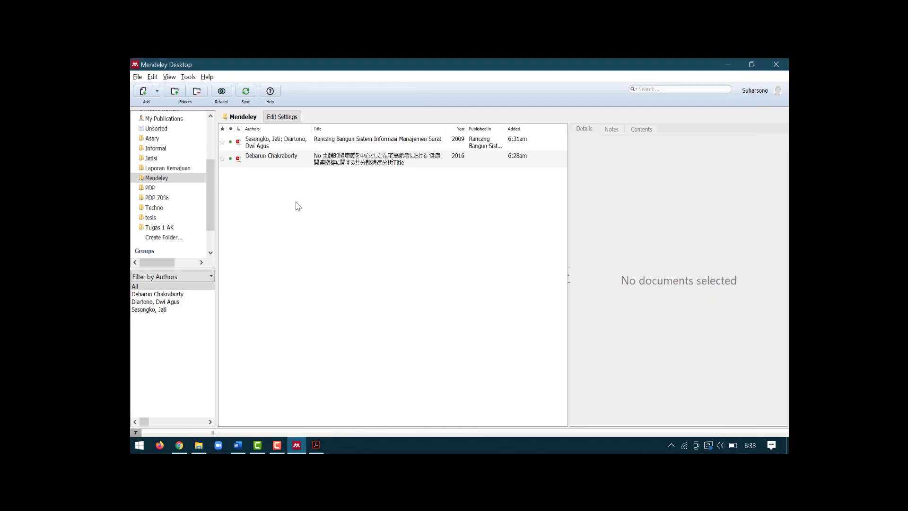
Step: Select the new 2016 entry to see its garbled title, Volume IV, Issue 2, pages 14-16
click(364, 165)
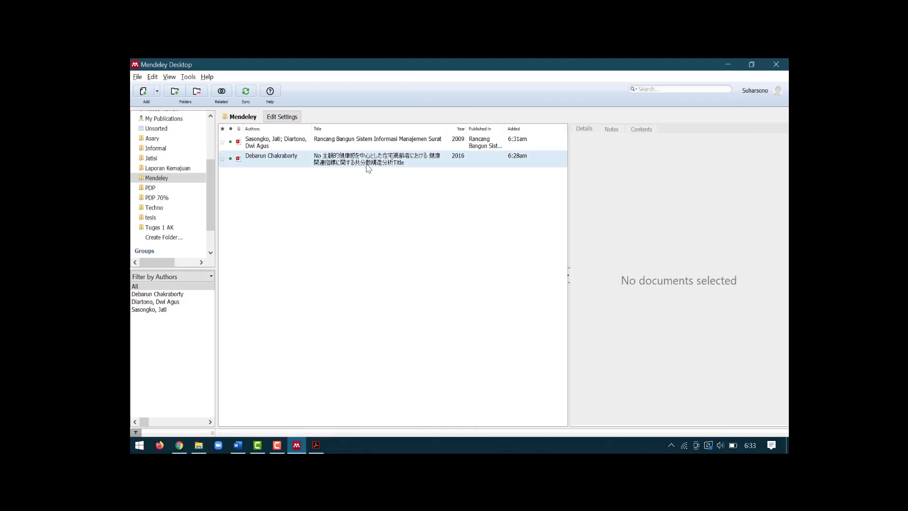
scroll(688, 212, up, 1)
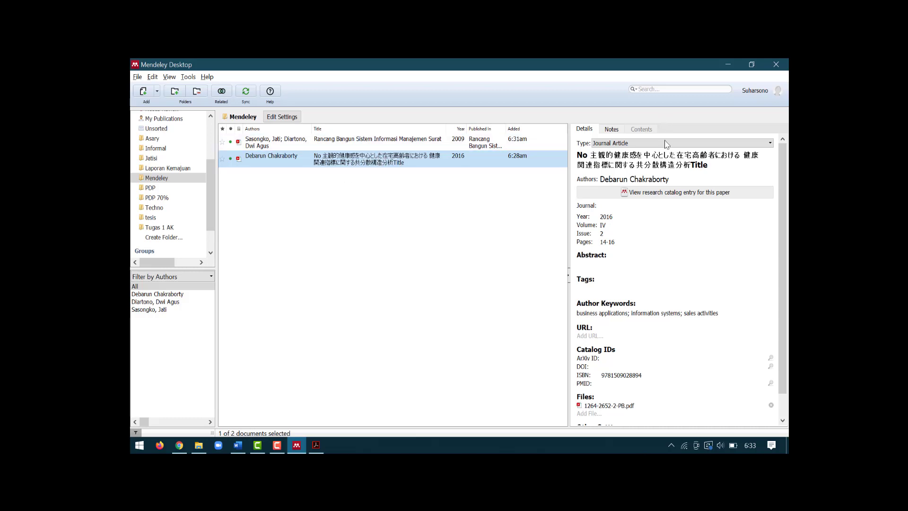
Step: Open the paper's PDF to read its printed title and author lines
double_click(279, 159)
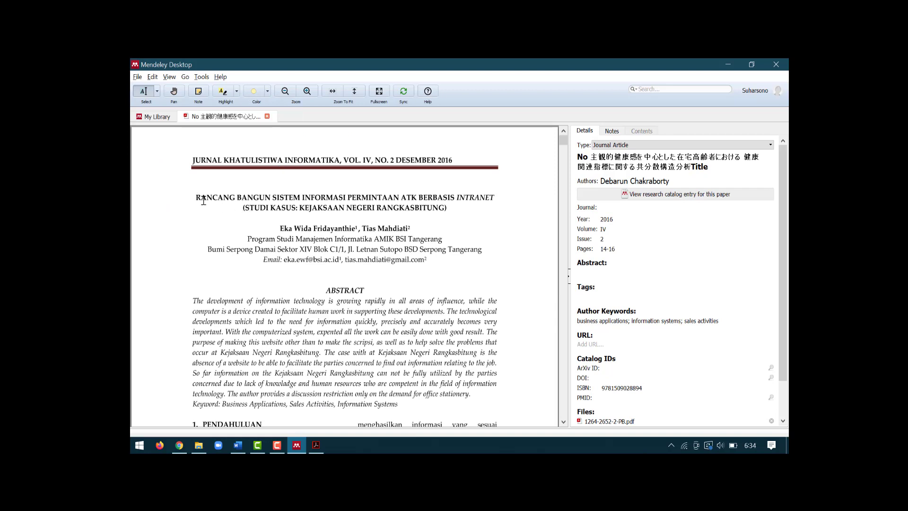
drag(196, 201, 247, 197)
click(232, 198)
Step: Replace the garbled title with 'Rancang Bangun Sistem Informasi Permintaan ATK Berbasis Intranet (Studi Kasus: Kejaksaan Negeri Rangkasbitung)'
click(653, 157)
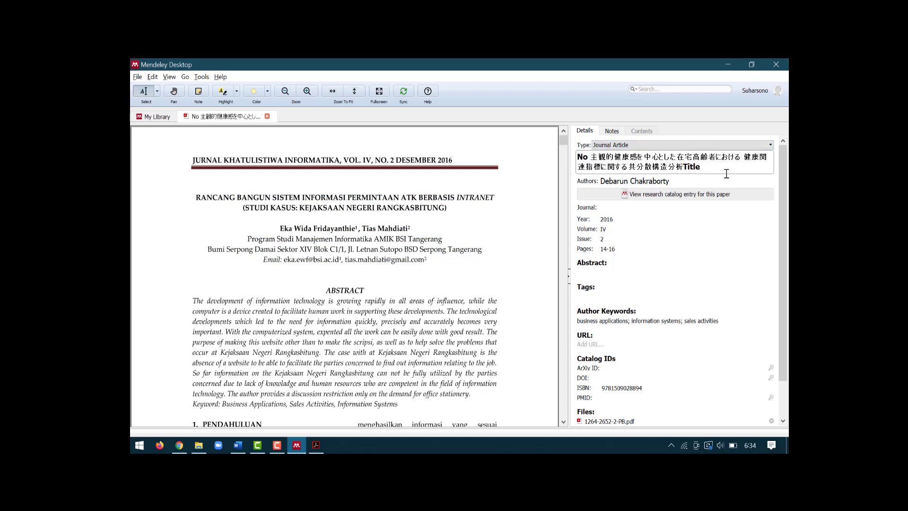
drag(726, 173, 555, 151)
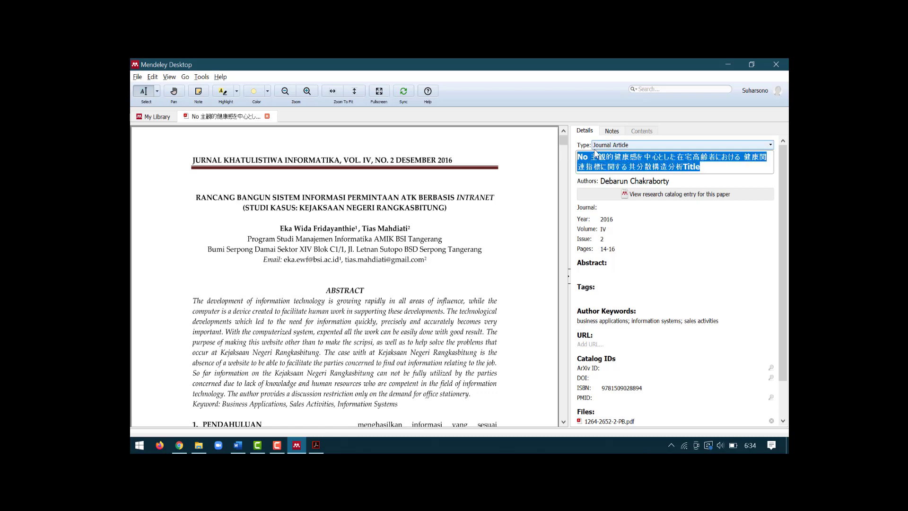
text(Rancang Bangu)
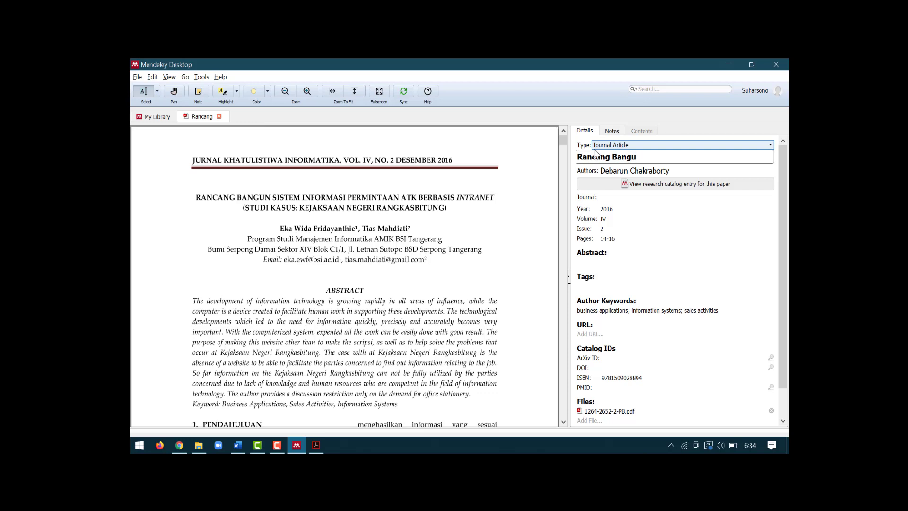
text(n Sistem In)
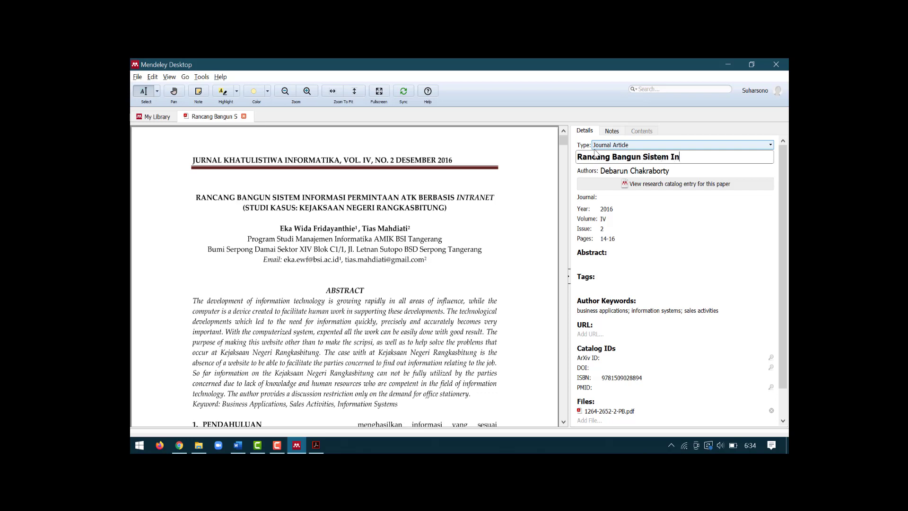
text(formasi Permintaa)
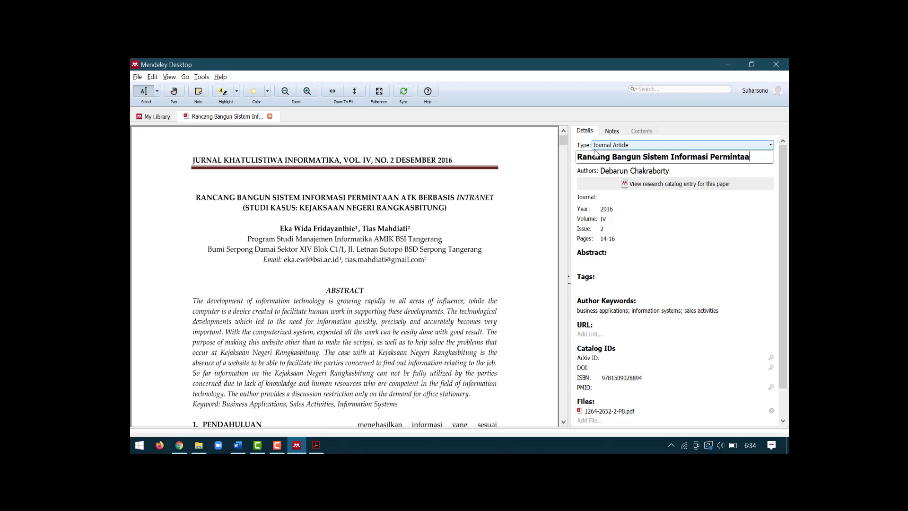
text(n ATK Berbasis)
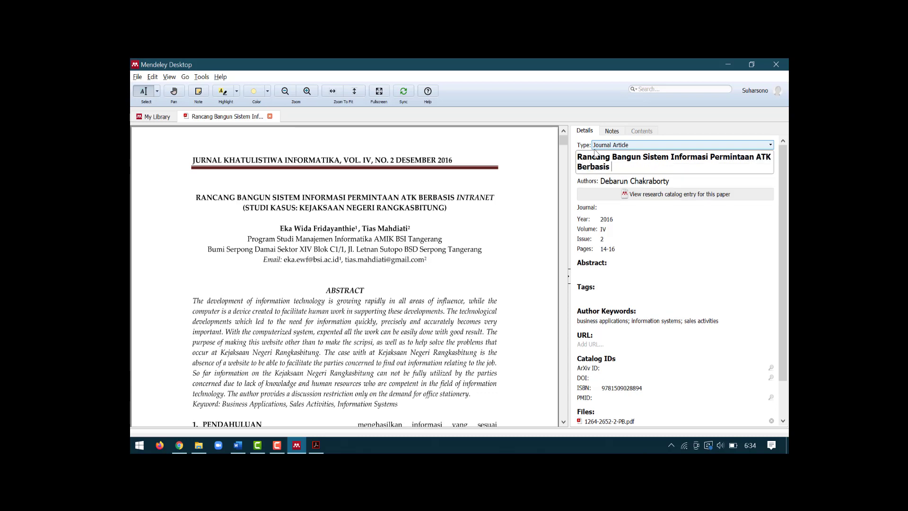
text( Intranet)
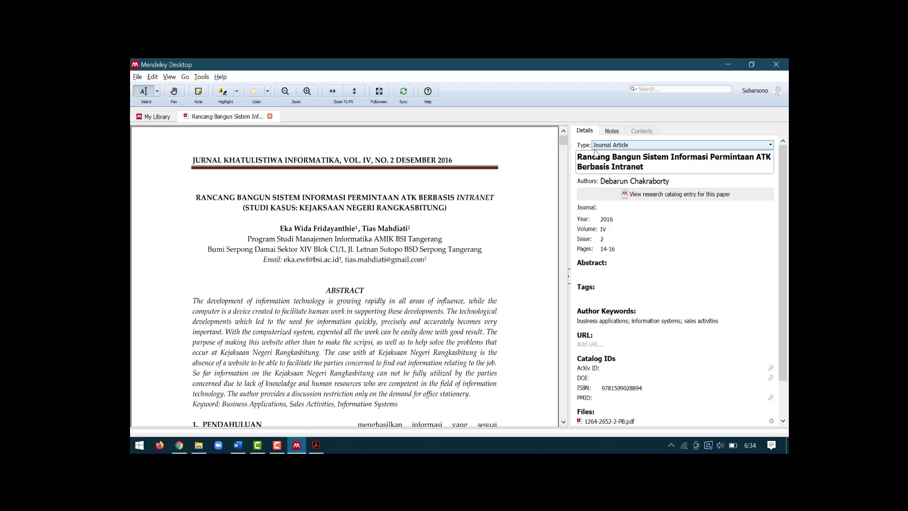
text( (Studi Kasus: Kejaksaan Nege)
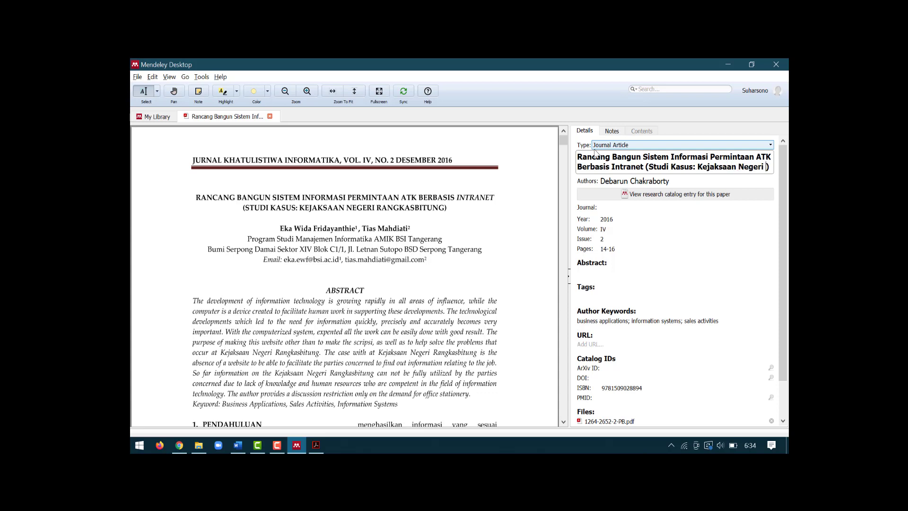
text(ri Rangka)
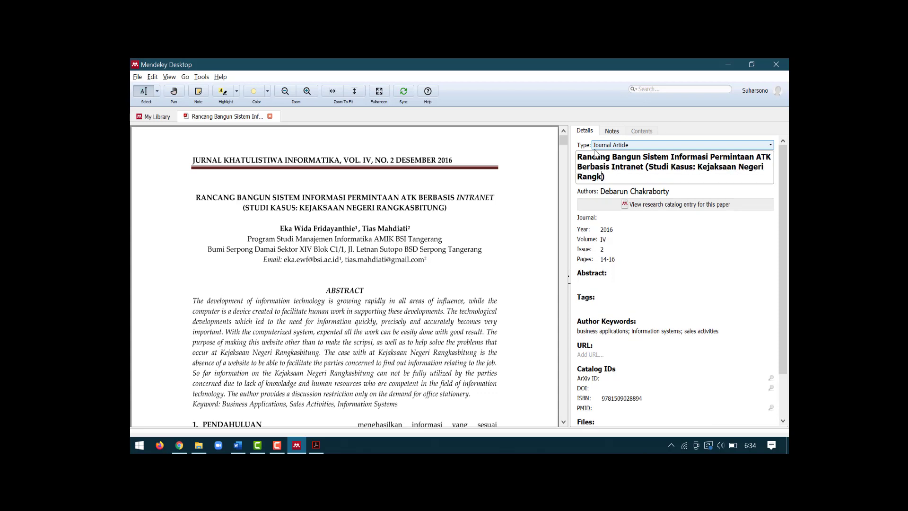
text(sbitung)
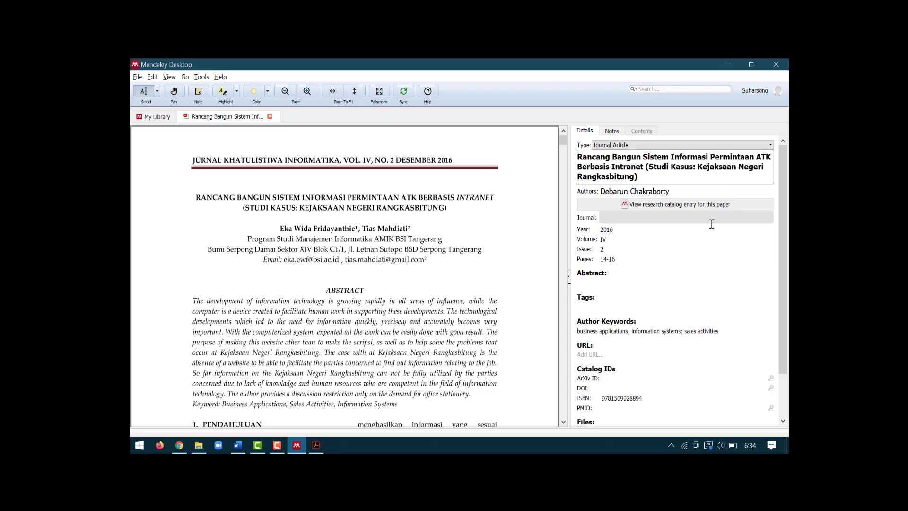
Step: Commit the title, delete the wrong author, and paste the first author's surname from the PDF
click(787, 211)
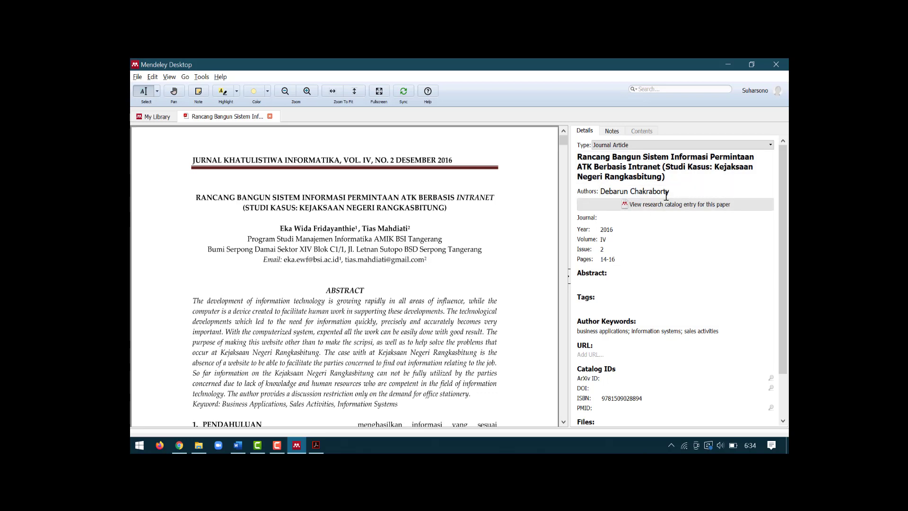
click(683, 191)
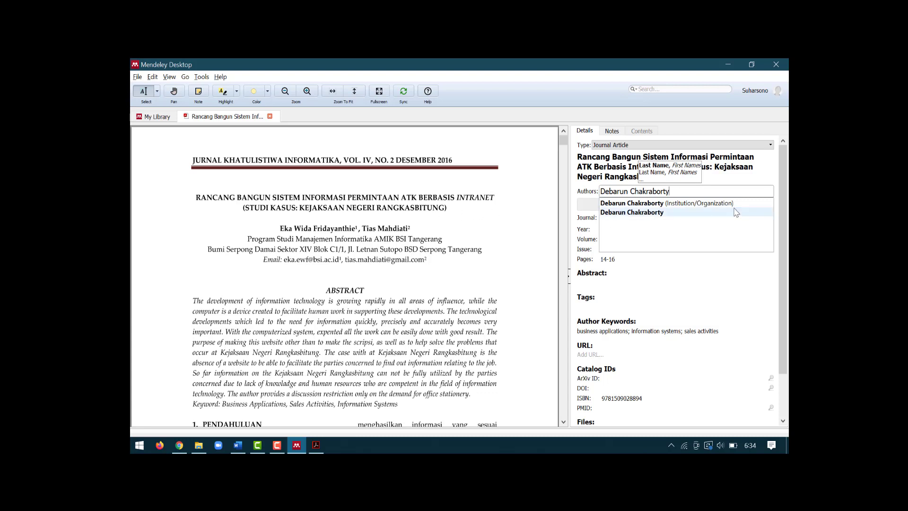
key(BackSpace)
key(BackSpace)
key(BackSpace)
key(BackSpace)
key(BackSpace)
key(BackSpace)
key(BackSpace)
key(BackSpace)
key(BackSpace)
key(BackSpace)
key(BackSpace)
key(BackSpace)
key(BackSpace)
key(BackSpace)
key(BackSpace)
key(BackSpace)
key(BackSpace)
key(BackSpace)
key(BackSpace)
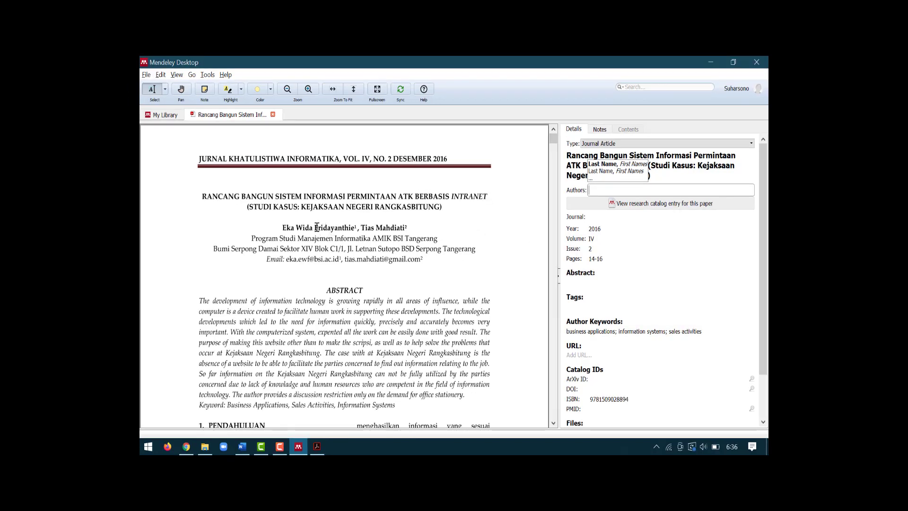
drag(315, 226, 353, 232)
key(ctrl+c)
click(595, 190)
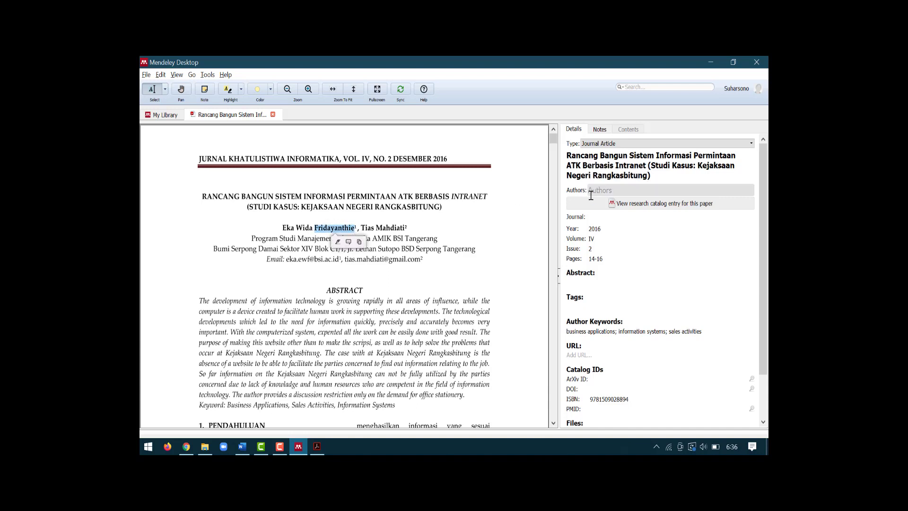
key(ctrl+v)
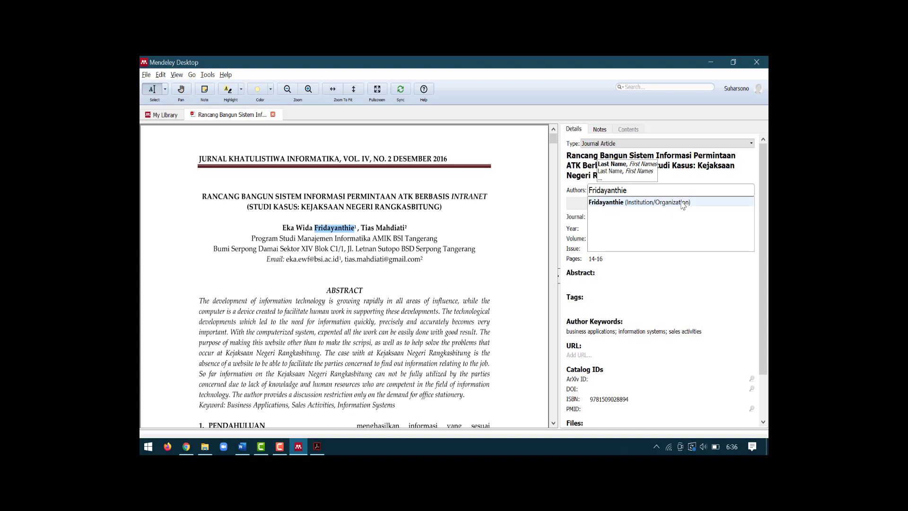
Step: Complete the first author's given names and add the second author on a new line
text(,)
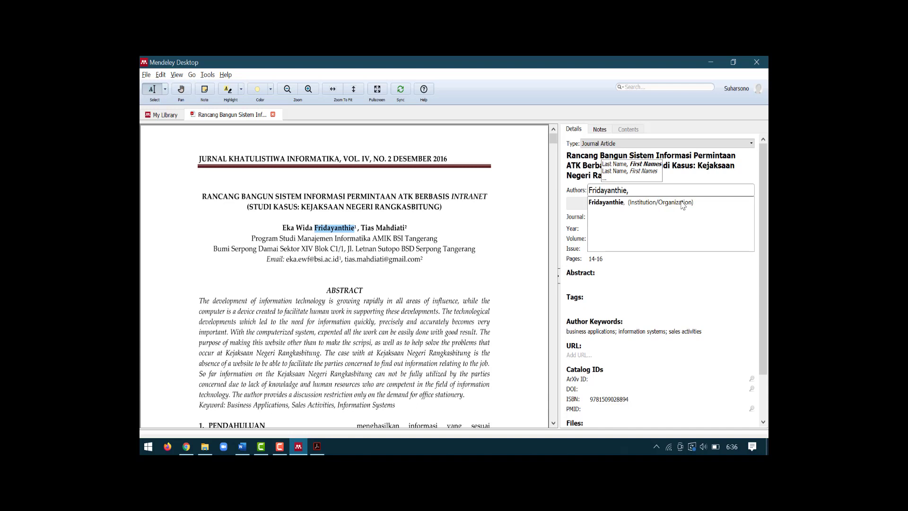
text( Ea)
key(BackSpace)
text(k)
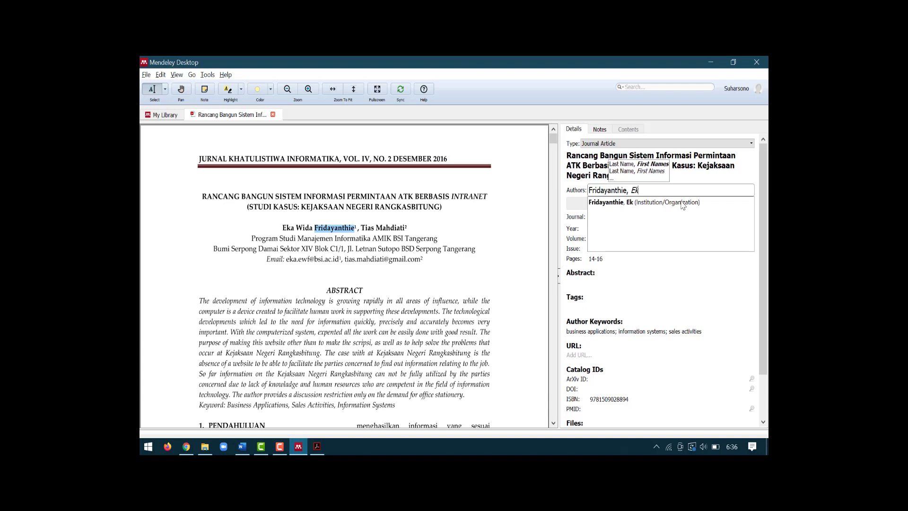
text(a Wida)
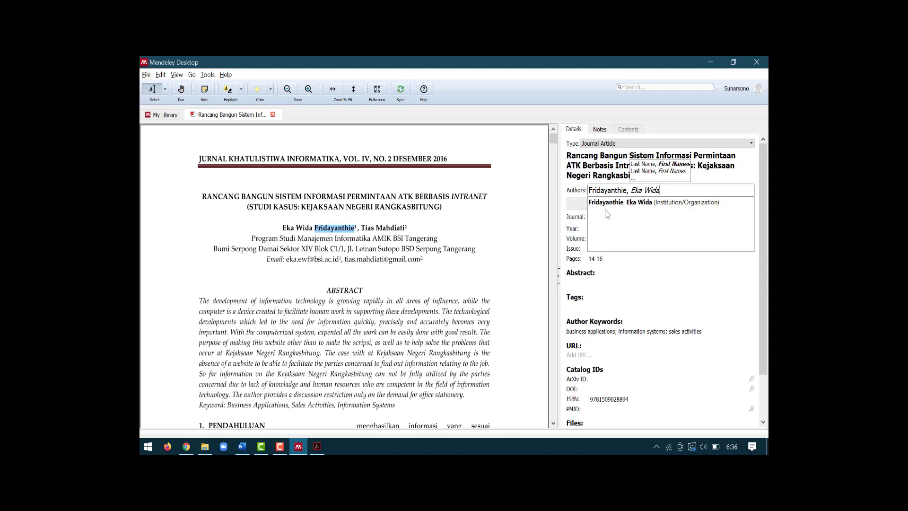
key(Return)
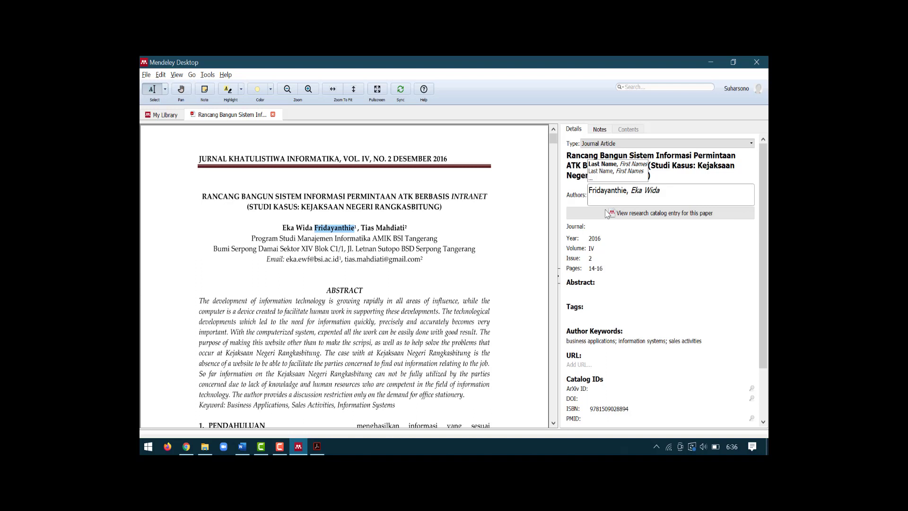
text(Ma)
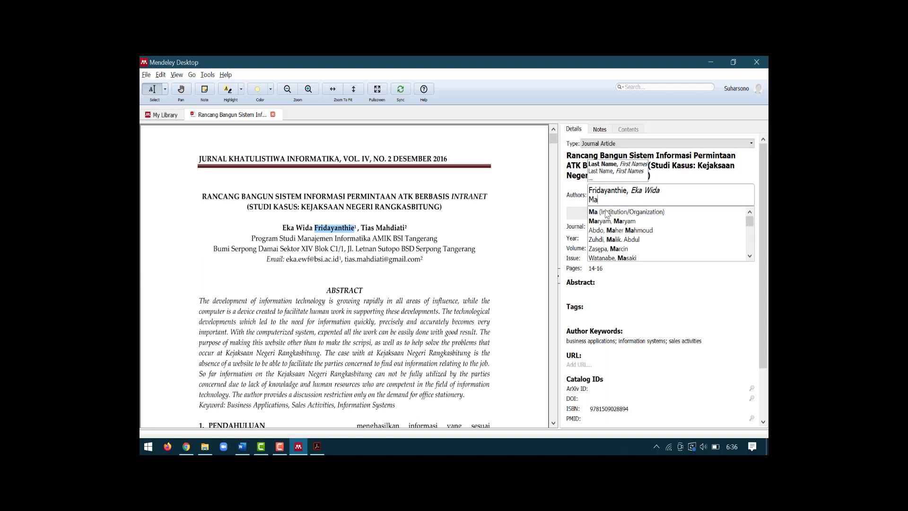
text(hdiati)
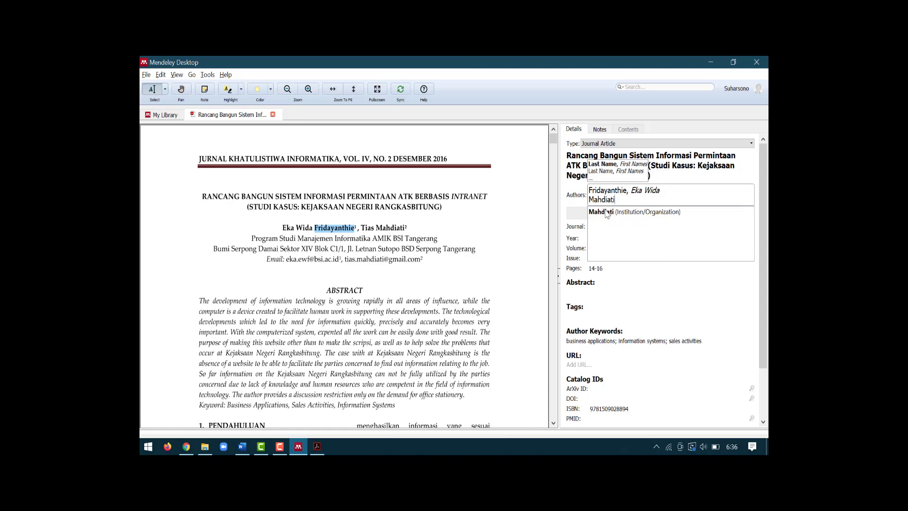
text(, Tias)
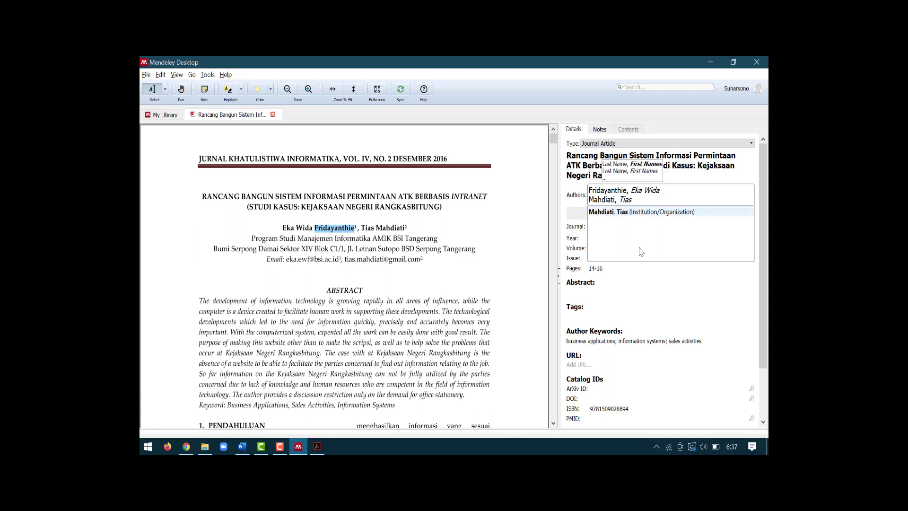
click(667, 304)
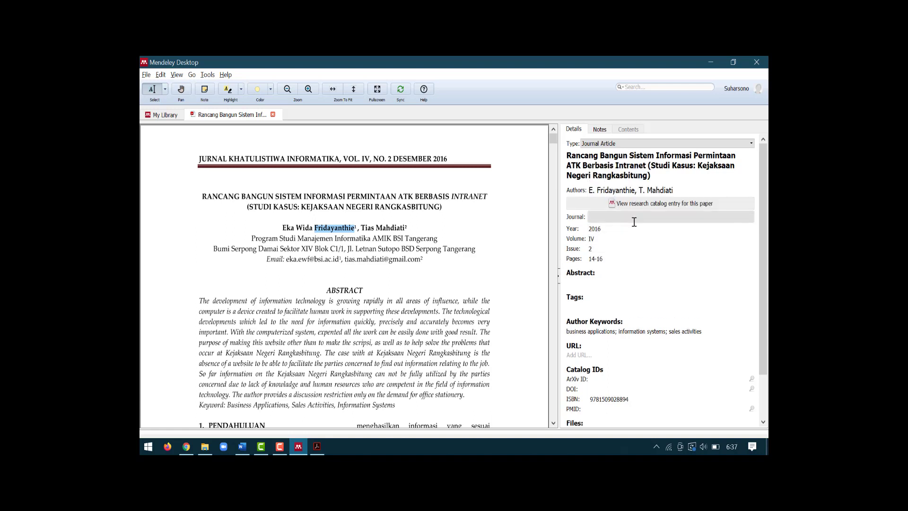
click(199, 157)
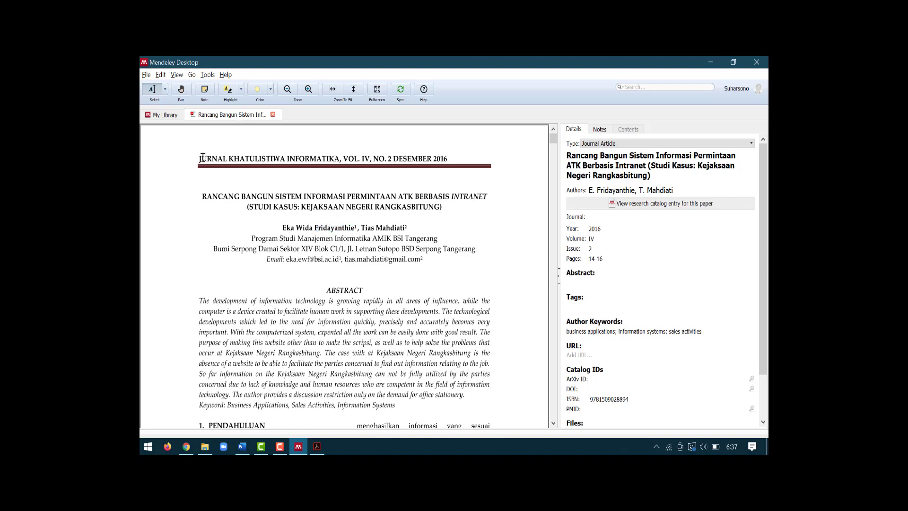
Step: Set the journal to 'Jurnal Khatulistiwa Informatika' using the autocomplete suggestion
click(627, 216)
text(Ju)
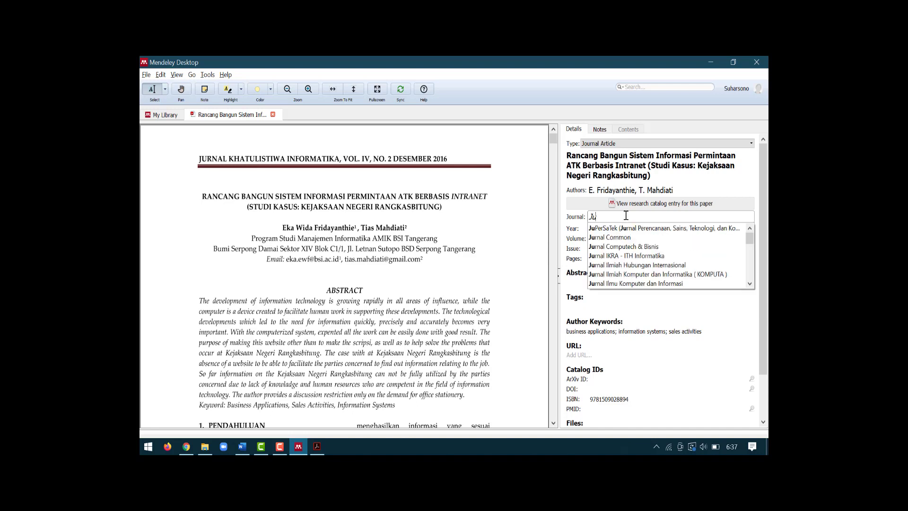
text(rnal K)
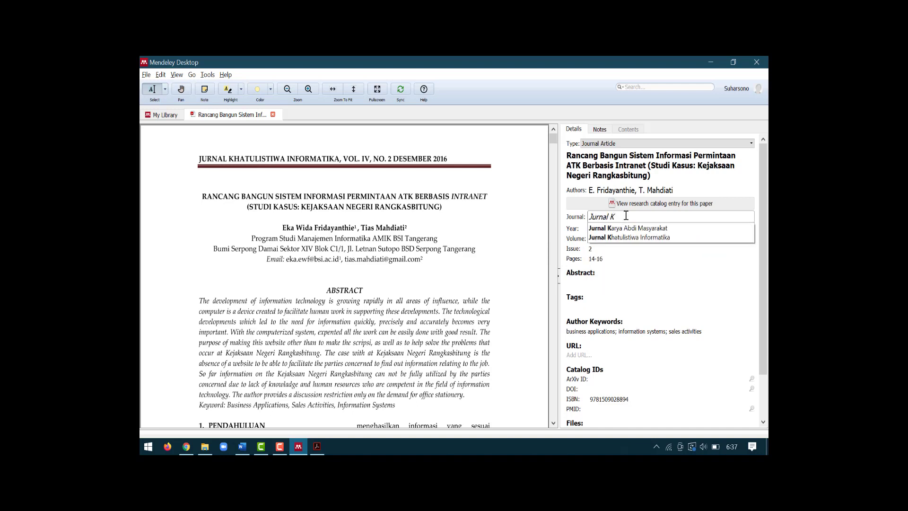
text(hatulistu)
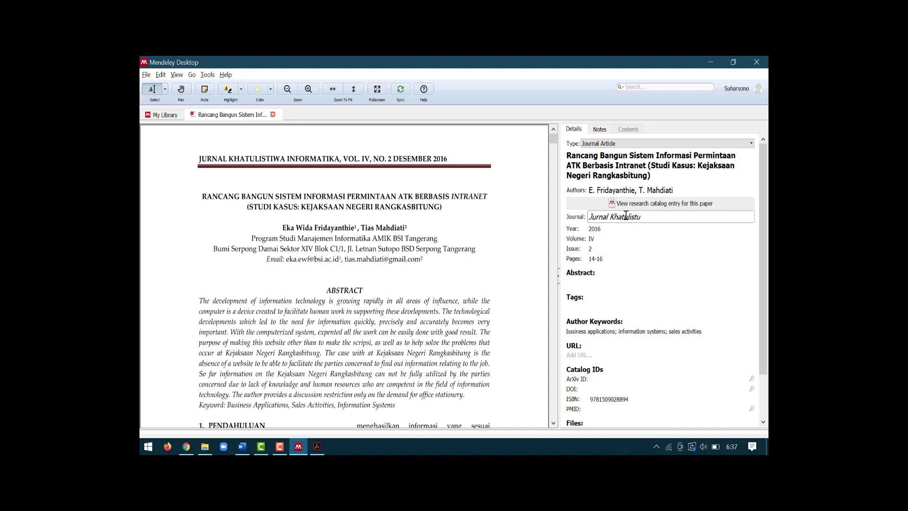
key(BackSpace)
text(iwa)
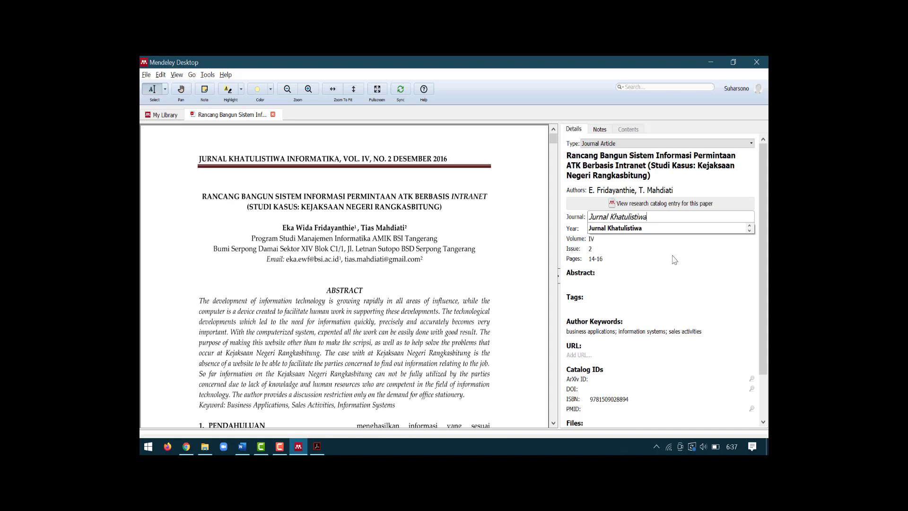
click(668, 229)
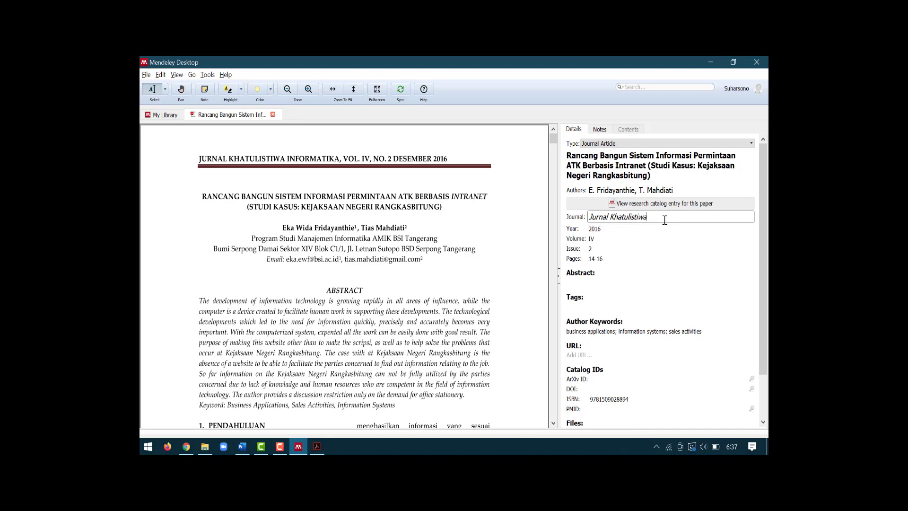
click(666, 229)
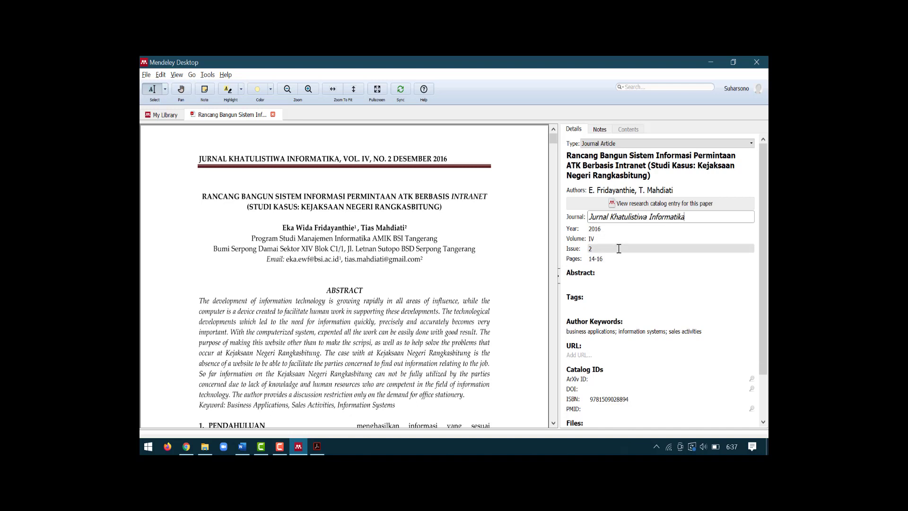
Step: Review the updated details and close the PDF to return to the library
scroll(618, 248, down, 2)
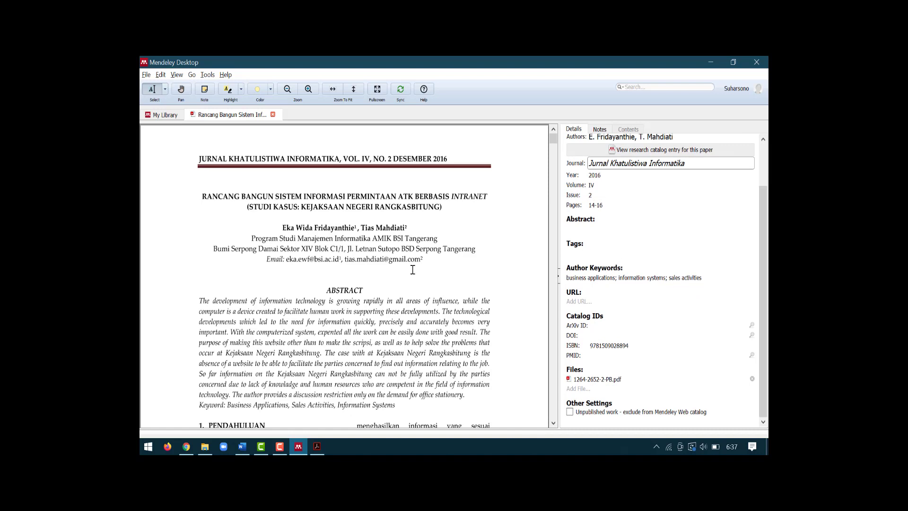
scroll(222, 303, down, 2)
scroll(222, 302, down, 1)
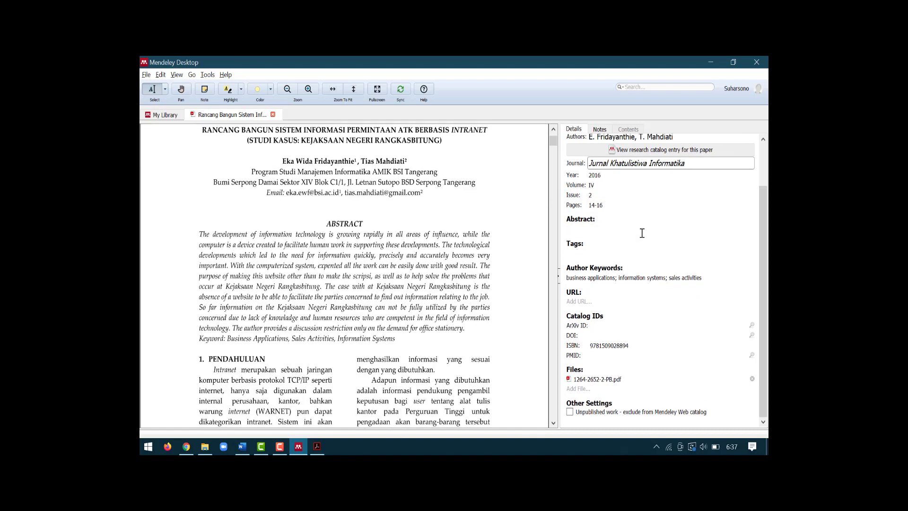
scroll(610, 243, up, 2)
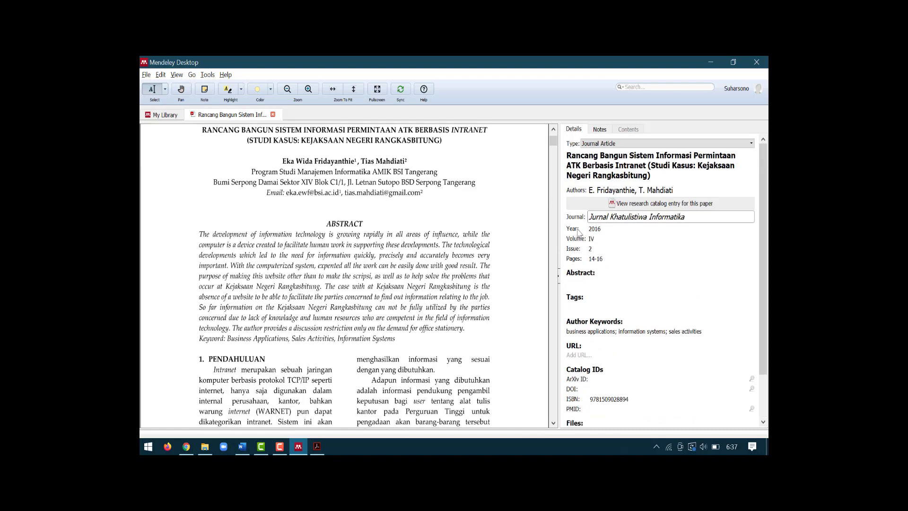
scroll(498, 217, up, 2)
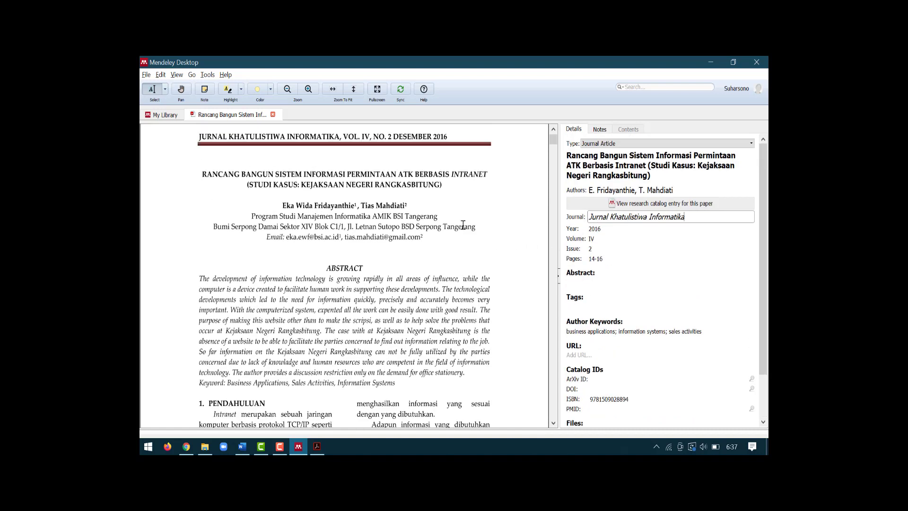
click(273, 115)
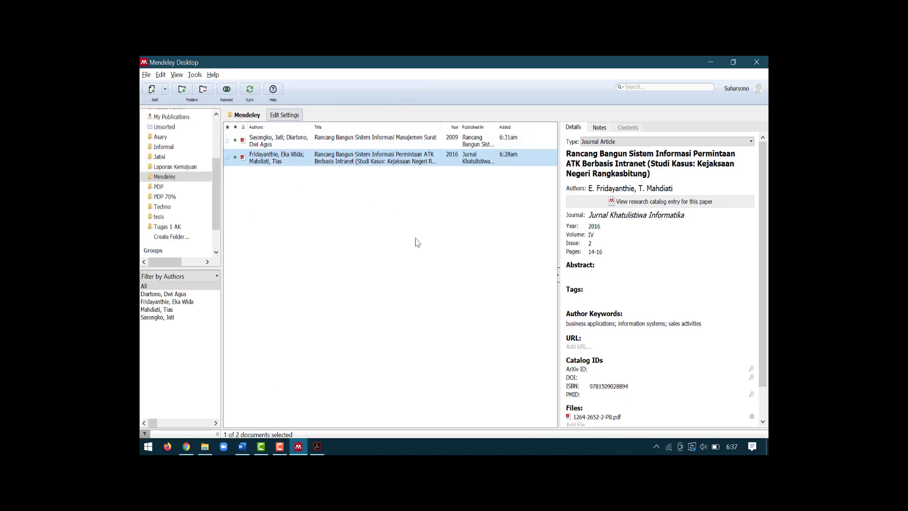
Step: Compare the details of the 2016 and 2009 papers in the Mendeley folder
click(407, 236)
click(366, 163)
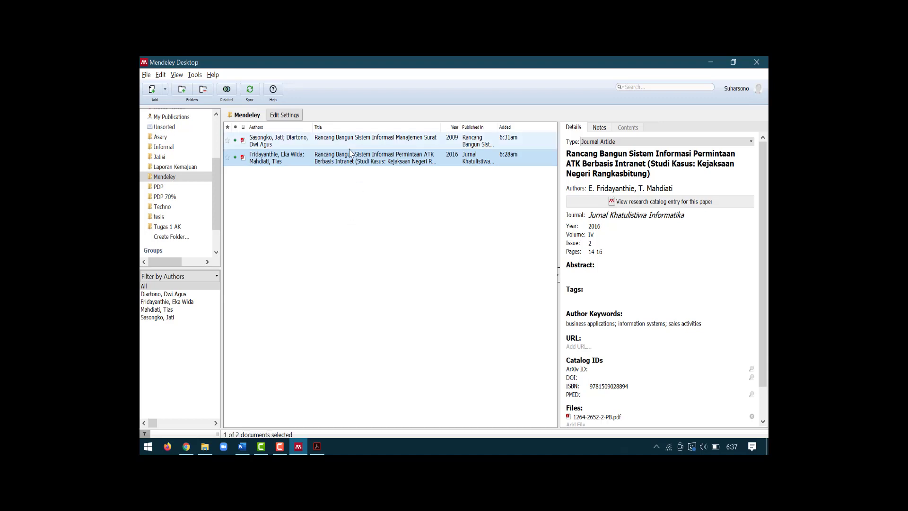
click(349, 149)
click(361, 163)
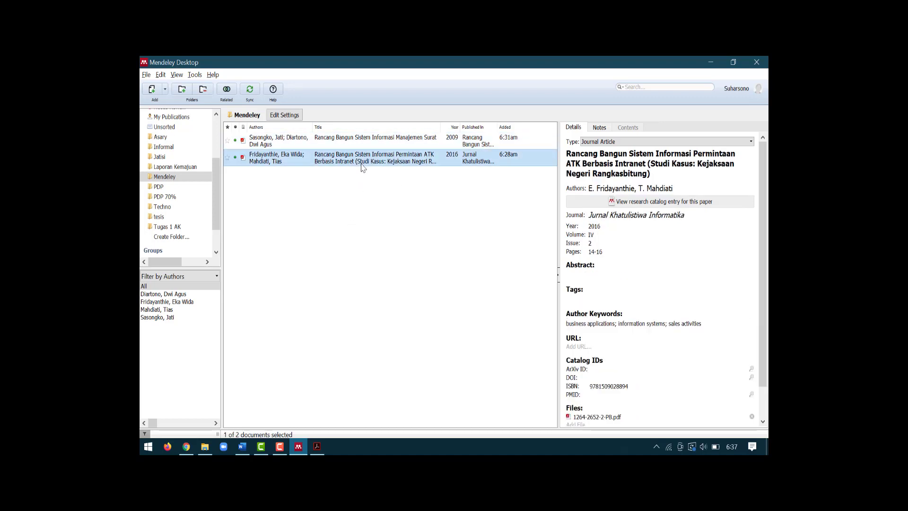
Step: Download the RefMan citation for the 2013 Perencanaan Persediaan Barang thesis as scholar (11).ris
click(186, 446)
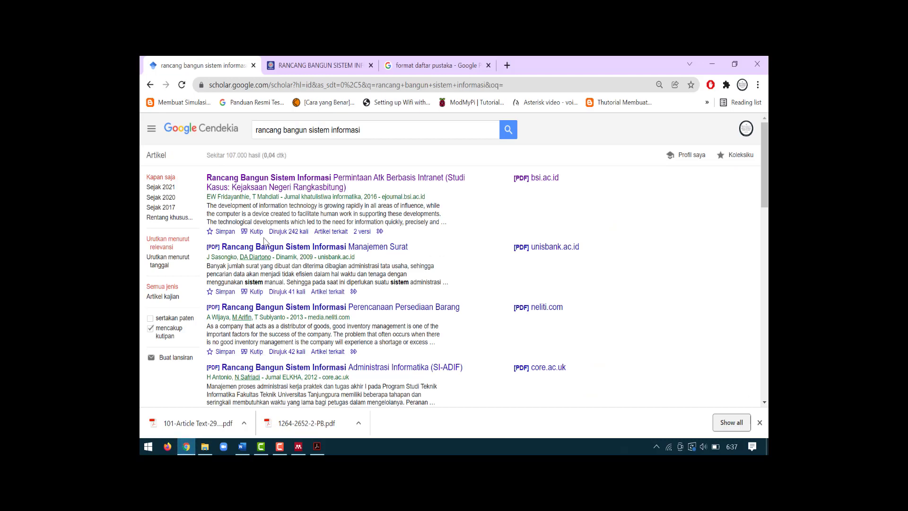
scroll(265, 241, down, 1)
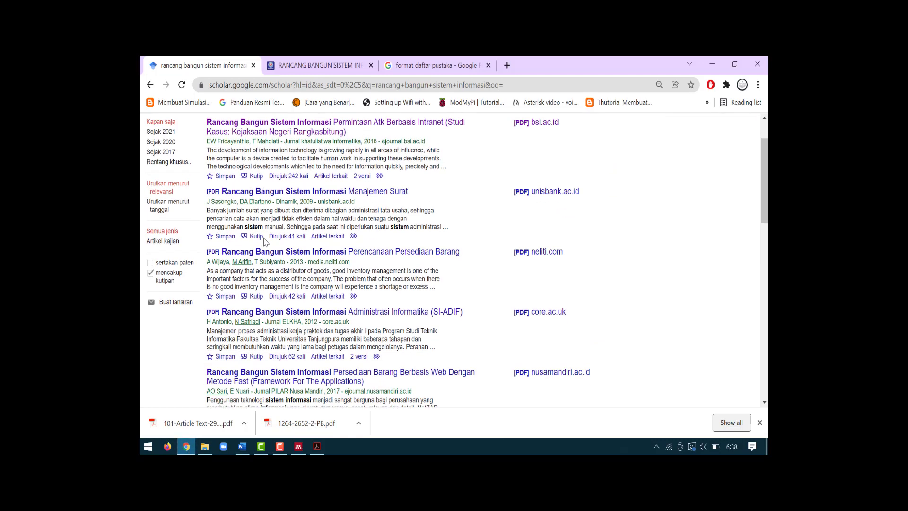
click(255, 298)
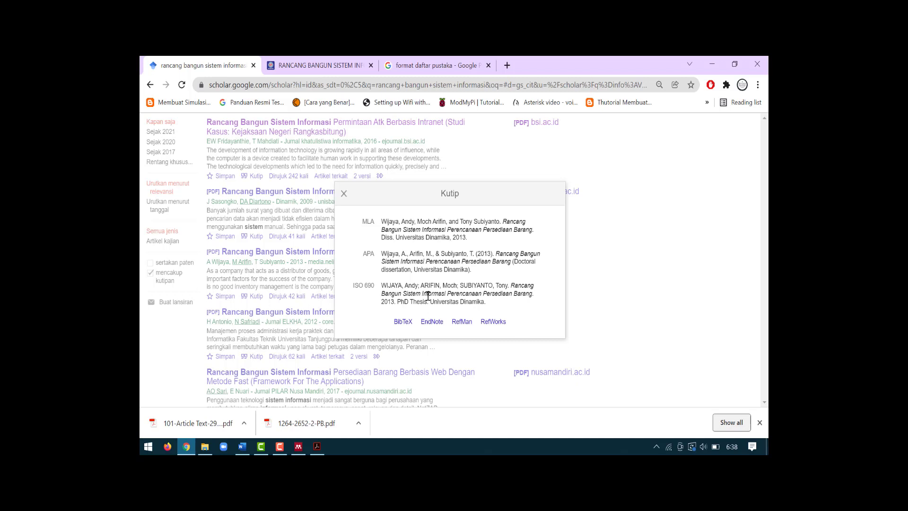
click(460, 326)
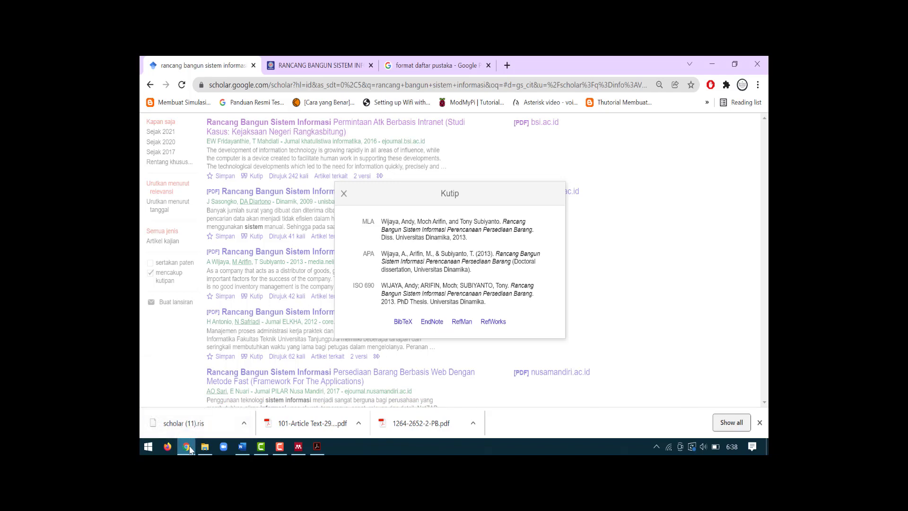
Step: Import scholar (11).ris into the Mendeley folder via File > Import > RIS
click(299, 446)
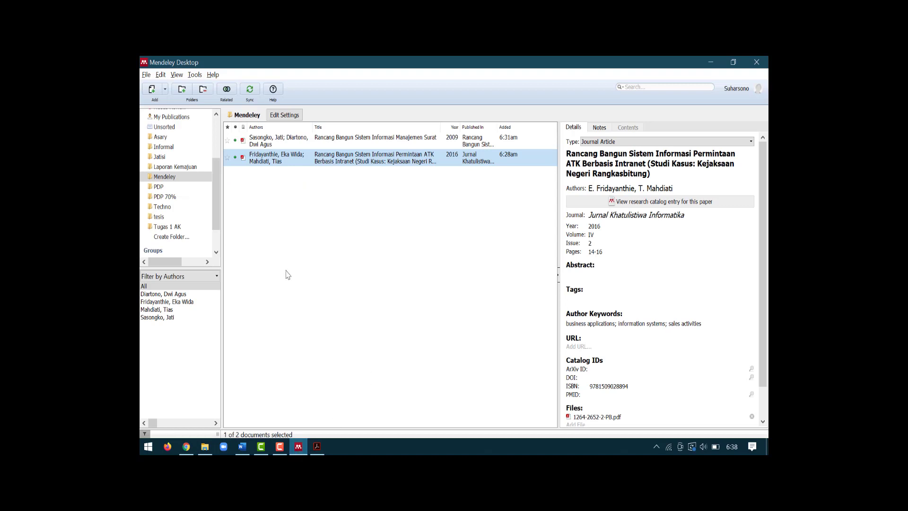
click(290, 223)
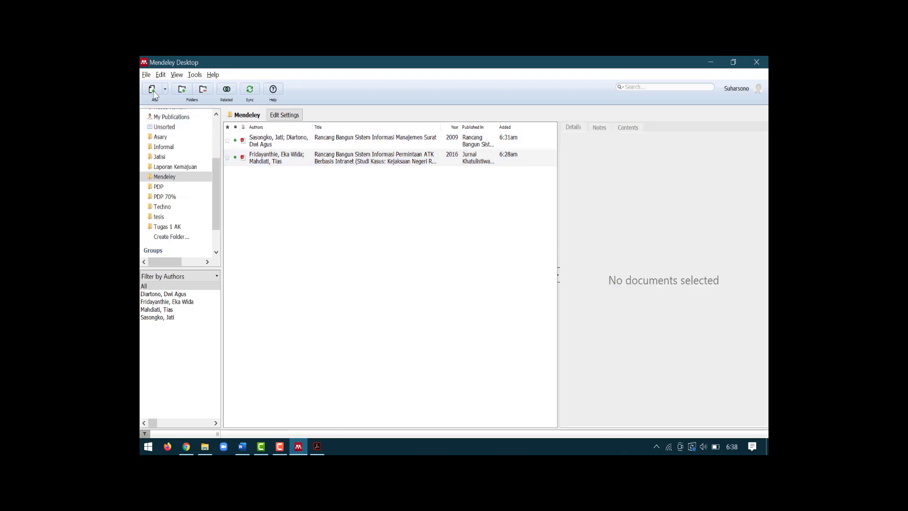
click(146, 74)
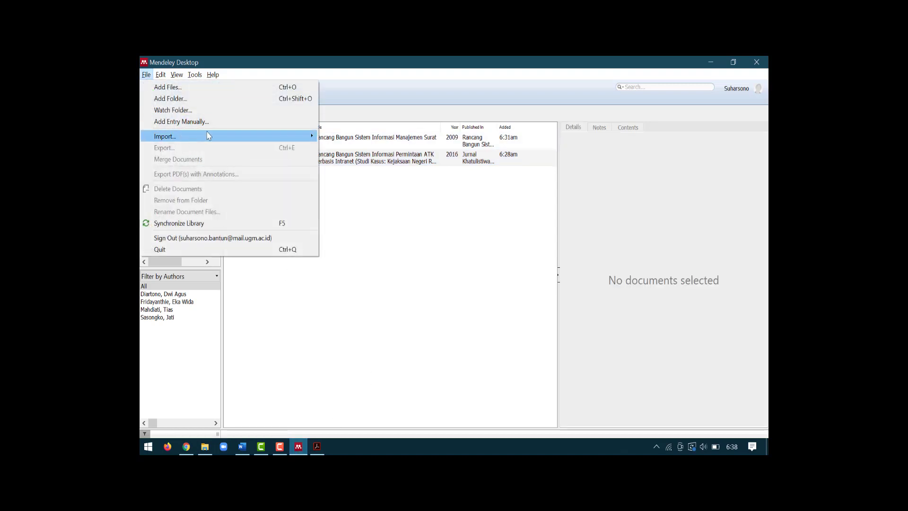
mouse_move(260, 137)
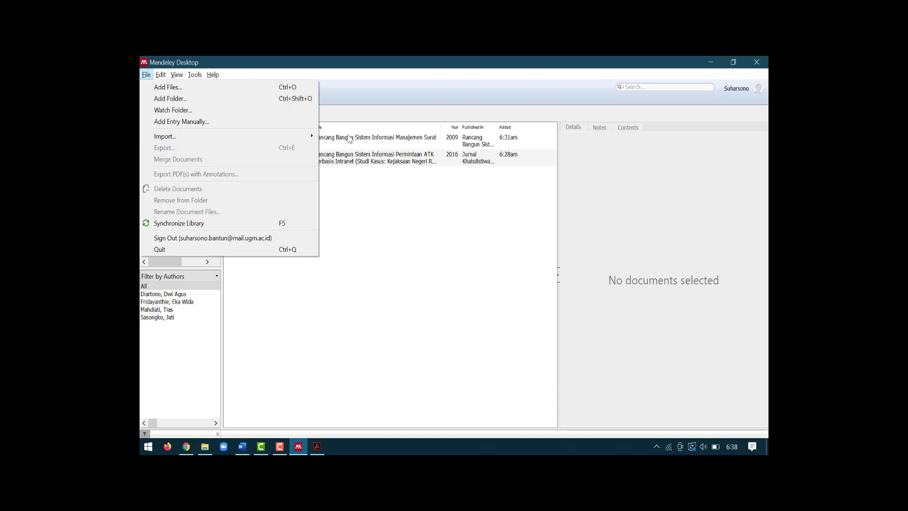
mouse_move(316, 137)
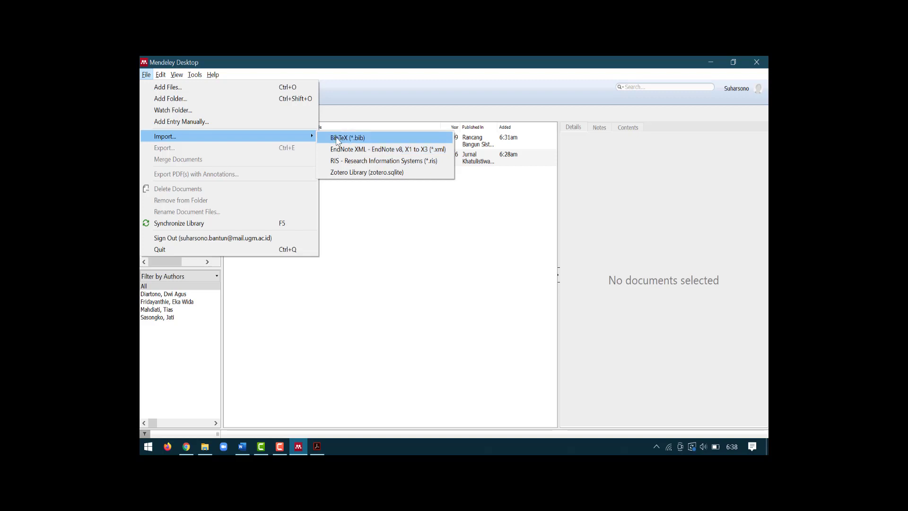
click(359, 164)
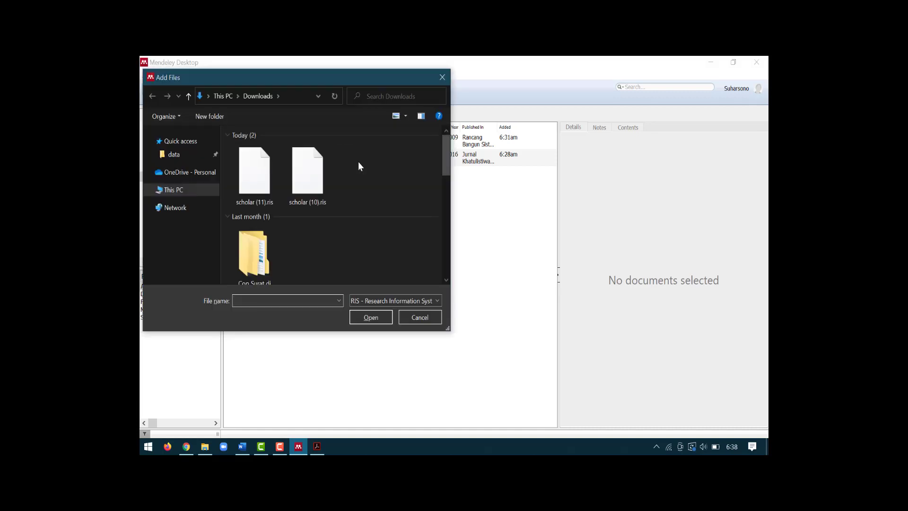
click(257, 177)
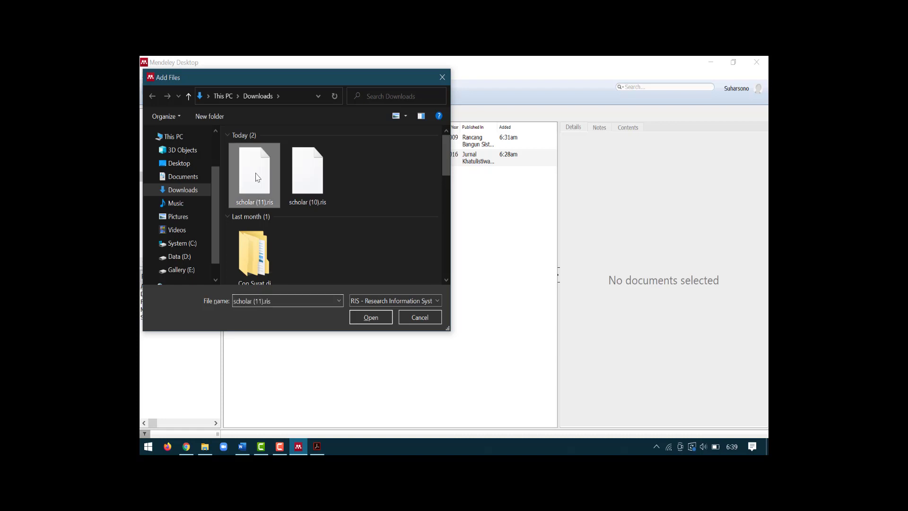
click(364, 315)
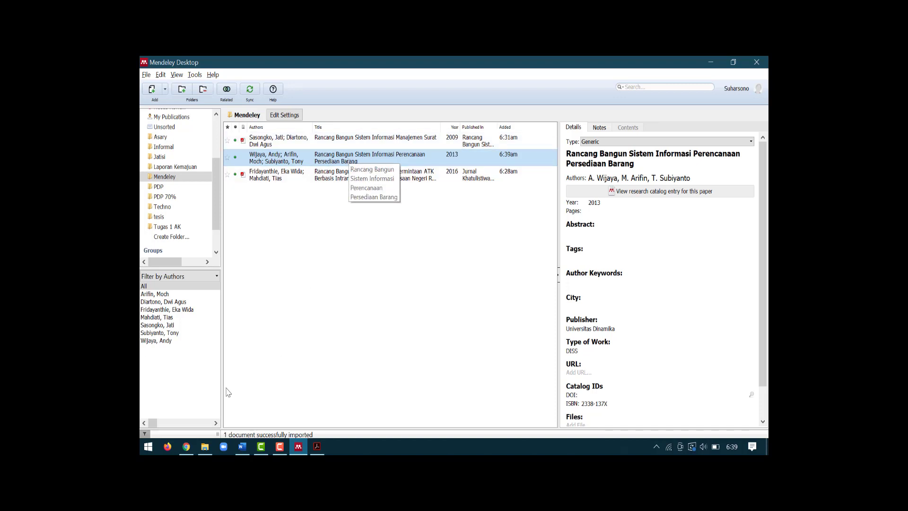
click(186, 446)
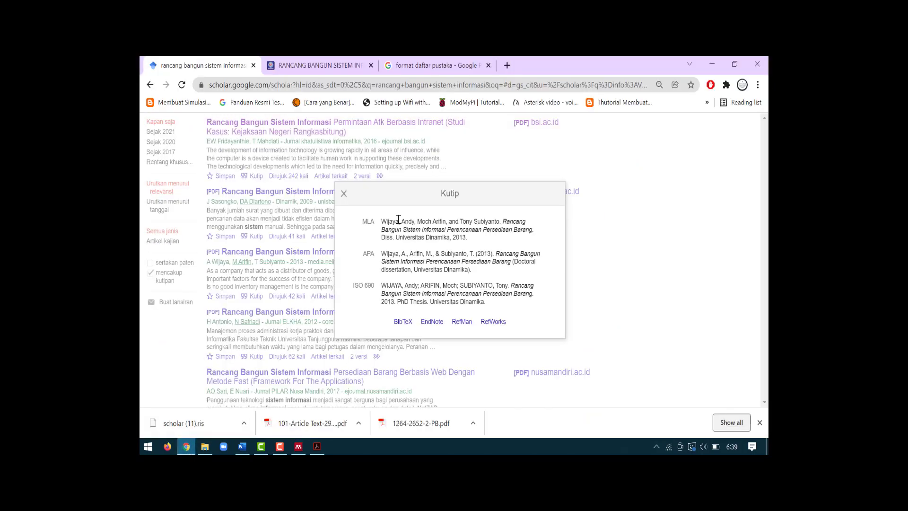
Step: Download the RefMan citation for the 2017 Metode Fast article as scholar (12).ris
click(344, 193)
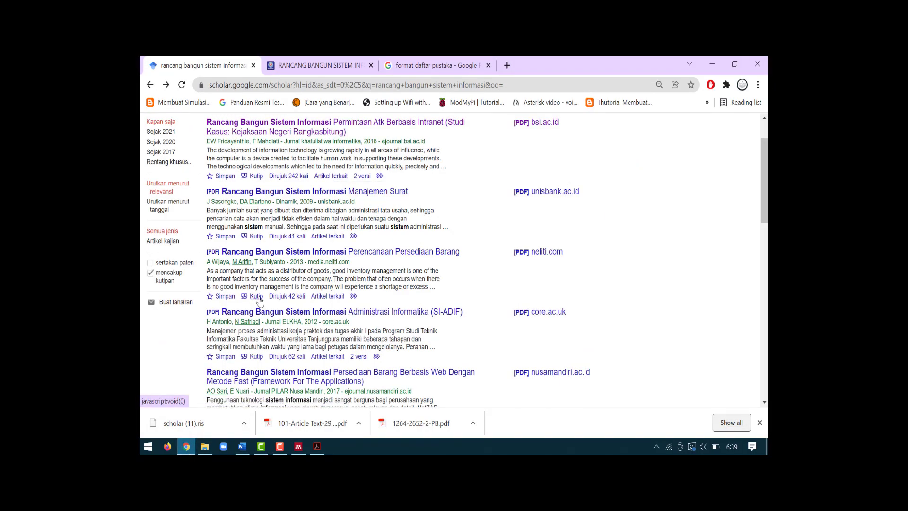
click(256, 296)
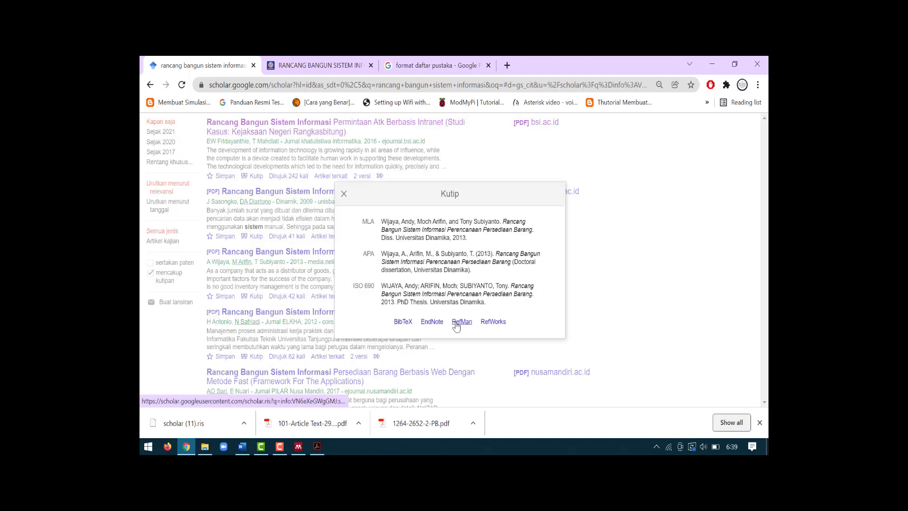
click(344, 194)
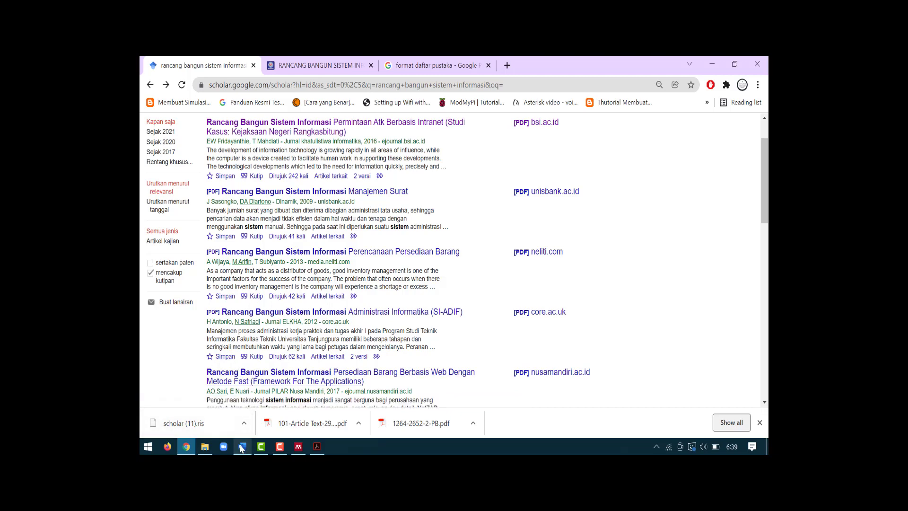
scroll(289, 279, down, 2)
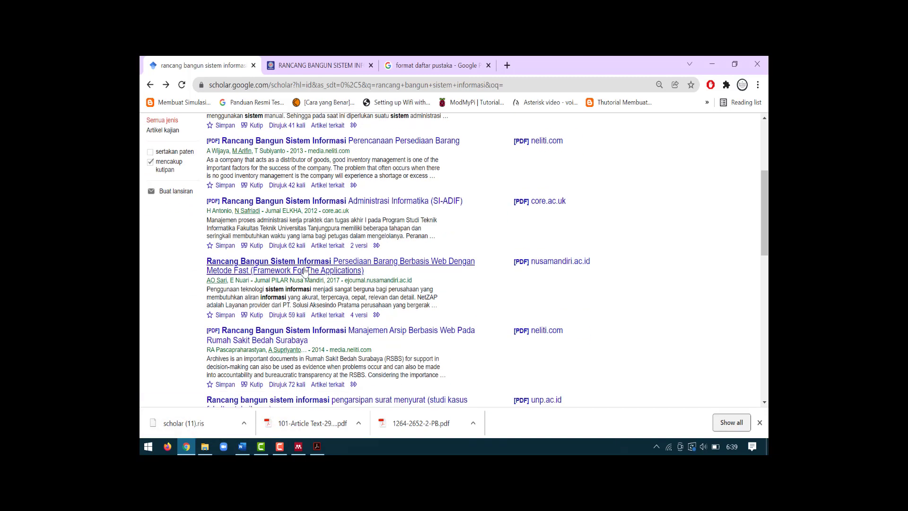
scroll(279, 316, down, 1)
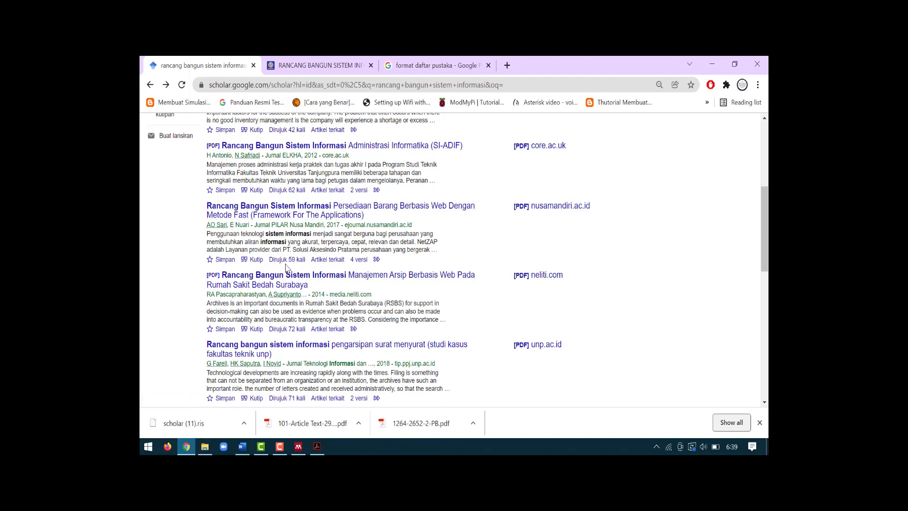
click(253, 261)
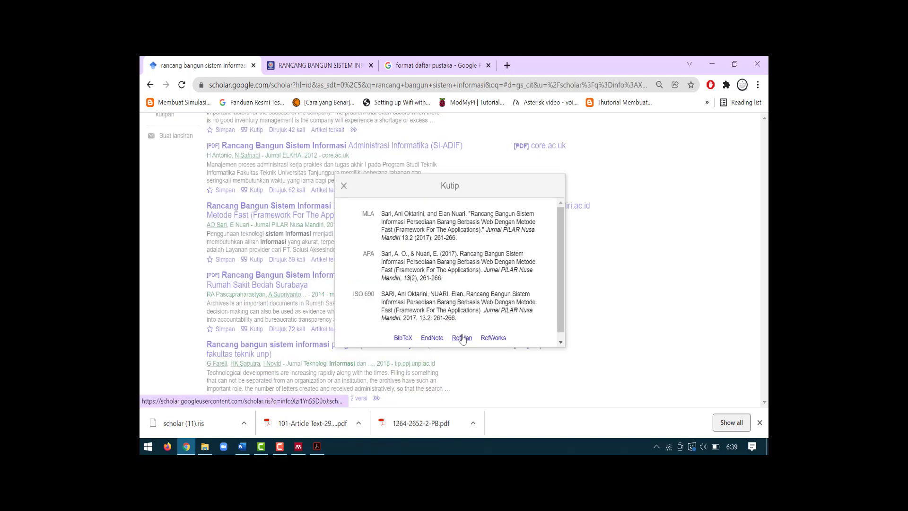
click(462, 339)
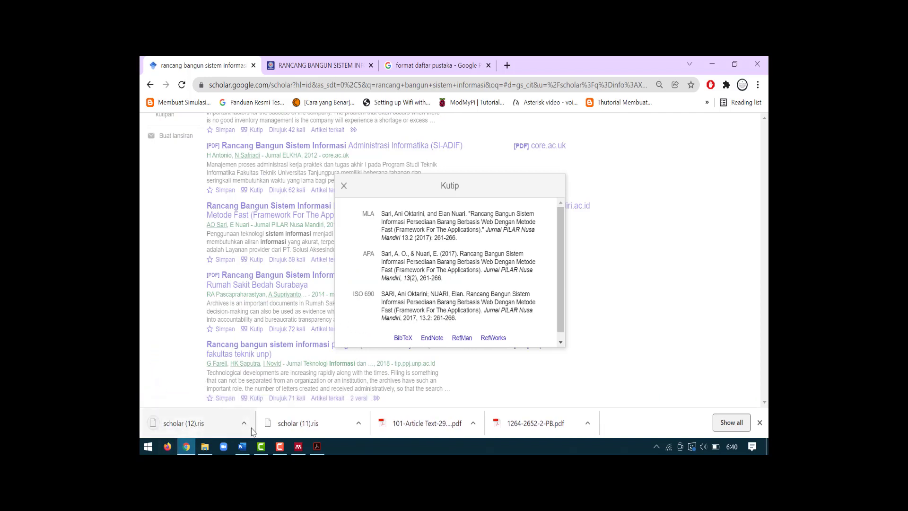
click(301, 448)
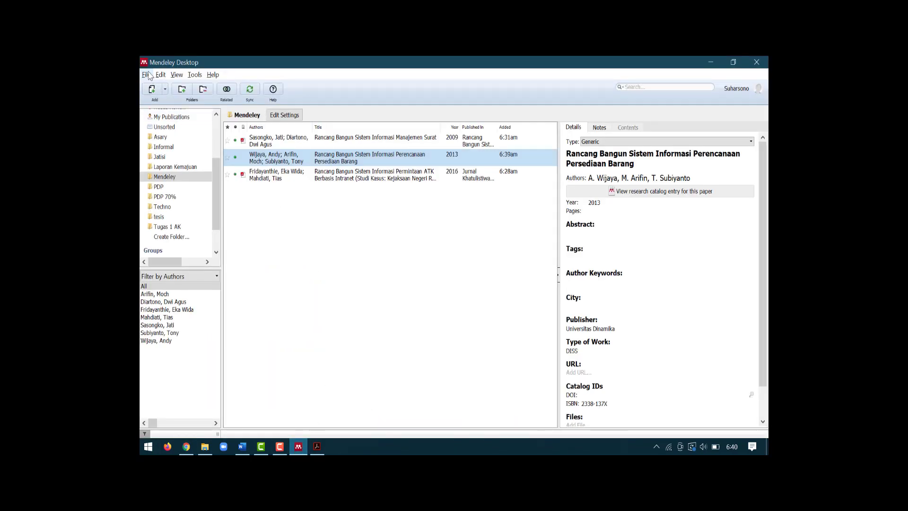
Step: Import scholar (12).ris via File > Import > RIS, bringing the Mendeley folder to four papers
click(146, 75)
mouse_move(239, 135)
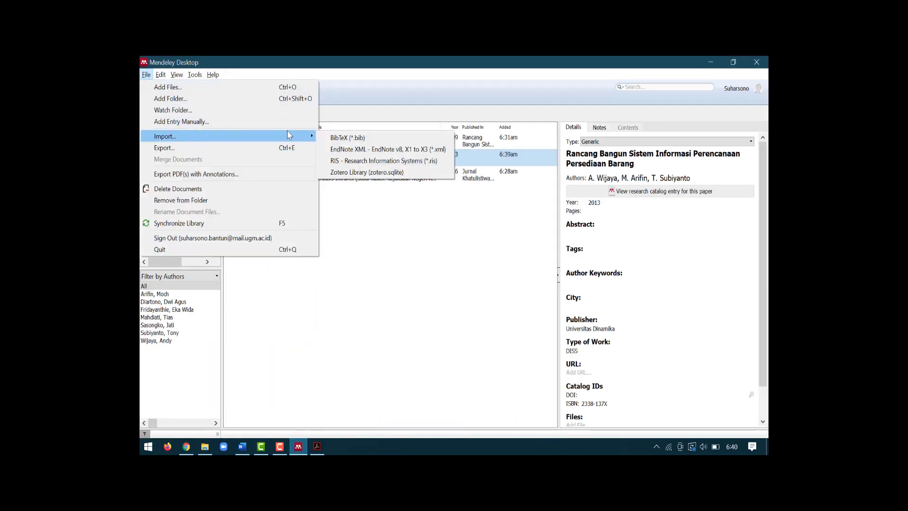
click(356, 161)
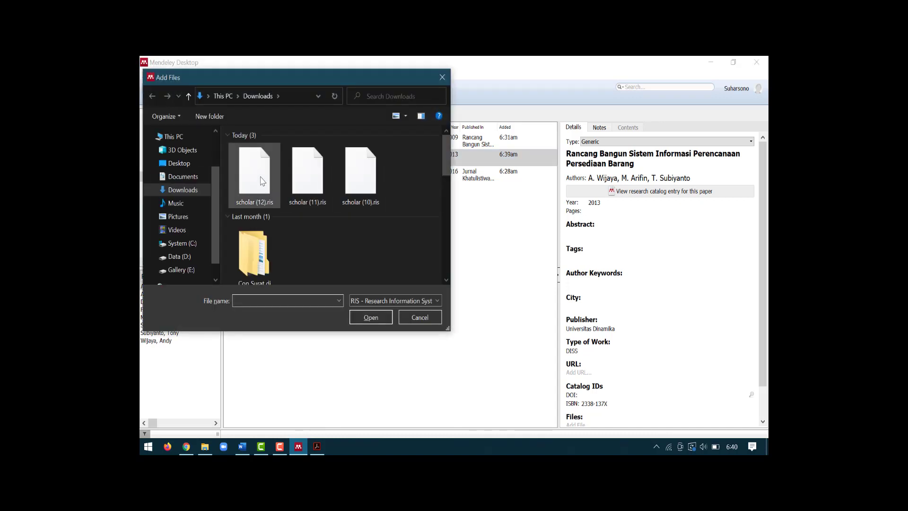
click(262, 187)
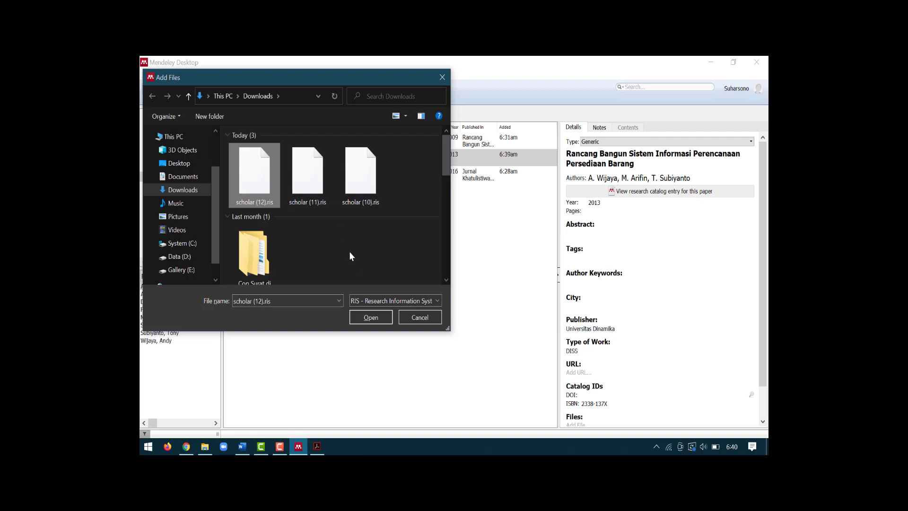
click(371, 317)
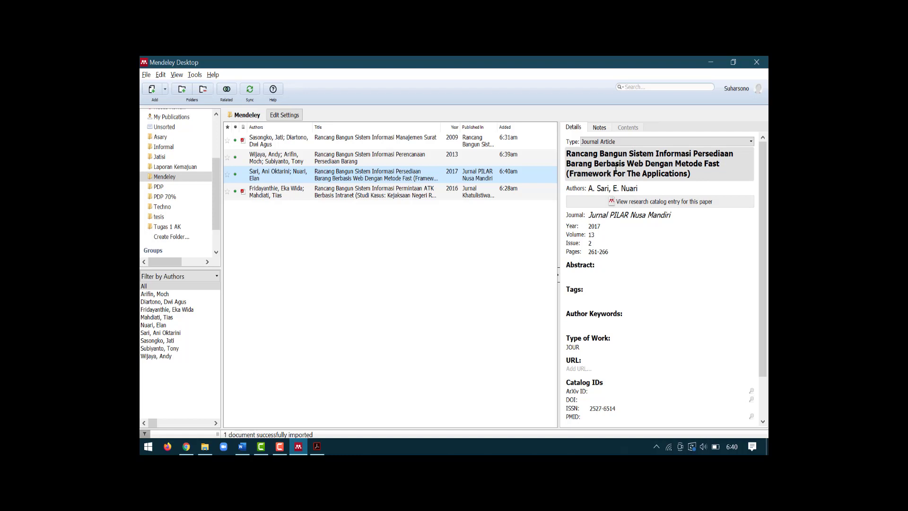
click(589, 161)
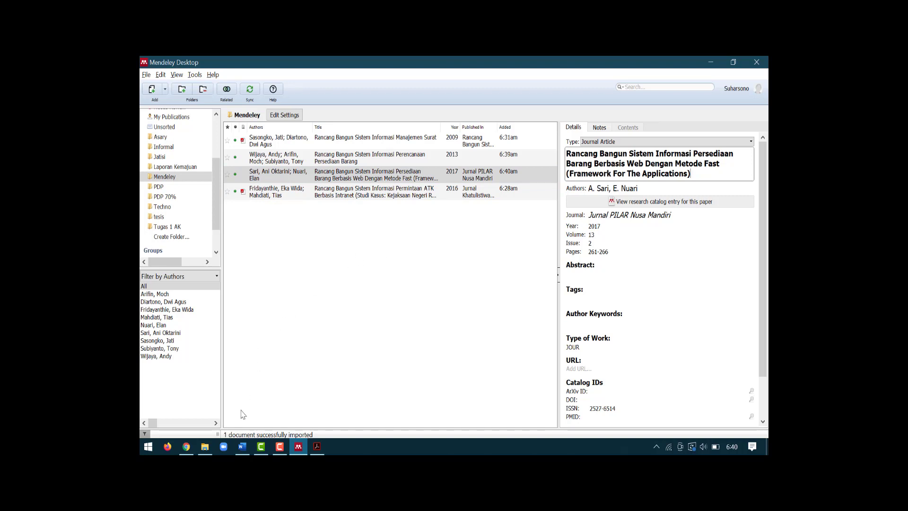
click(241, 448)
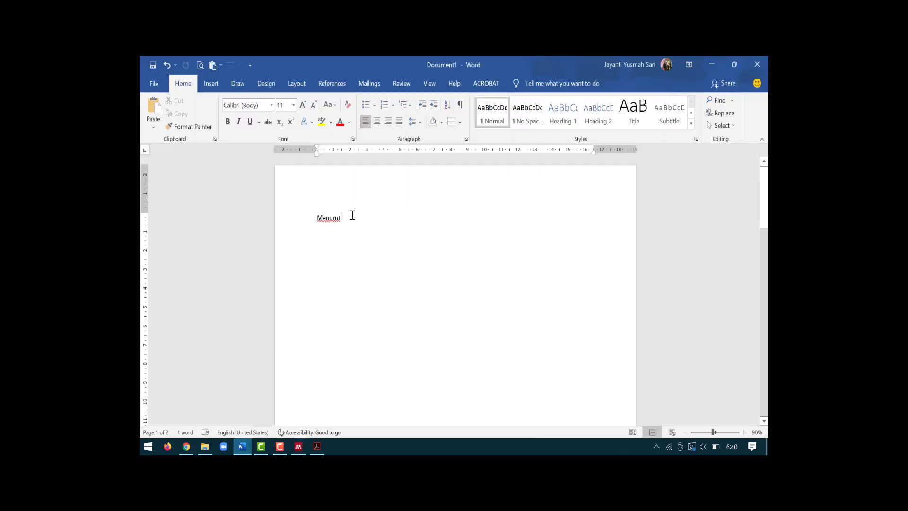
Step: Start a Mendeley citation right after 'Menurut' and jump to the Mendeley library to pick it
drag(334, 220, 349, 221)
click(326, 220)
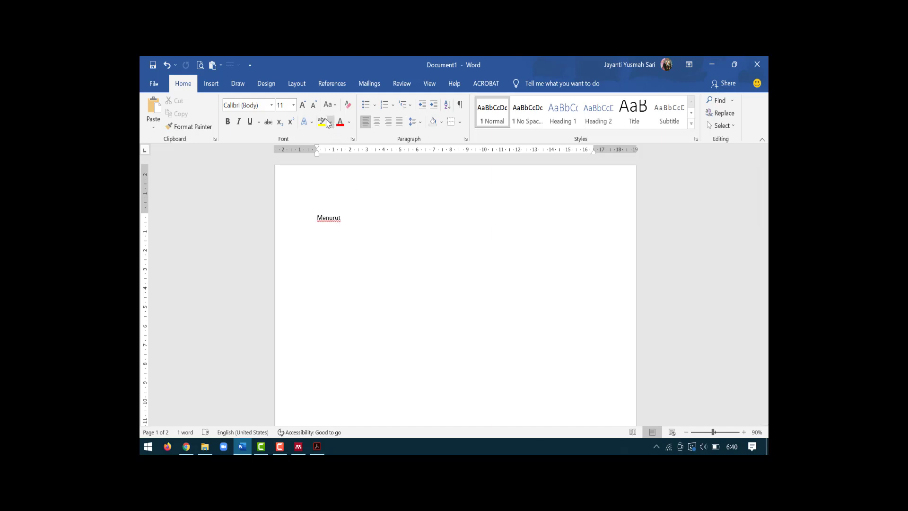
click(334, 84)
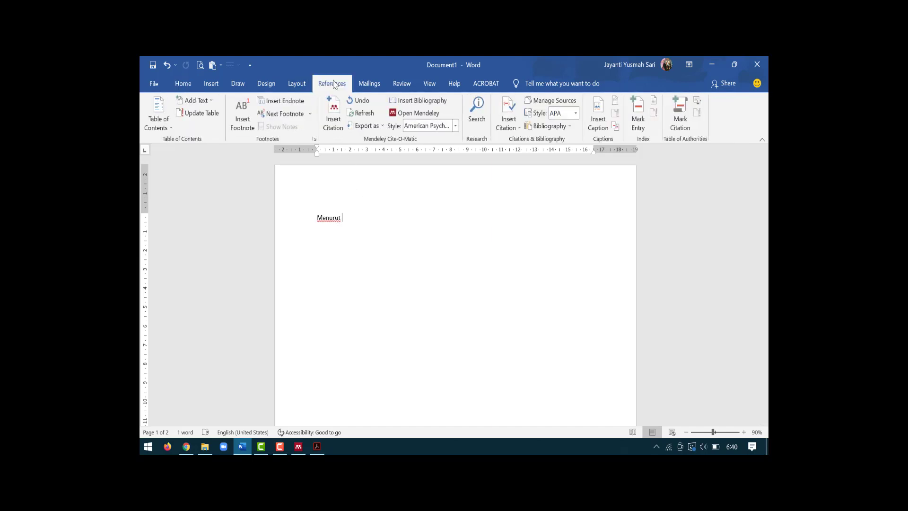
click(333, 113)
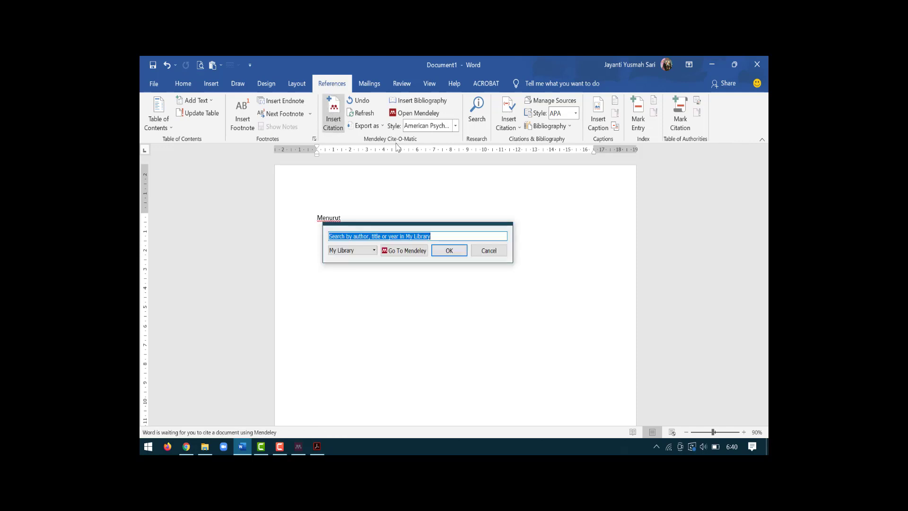
click(405, 250)
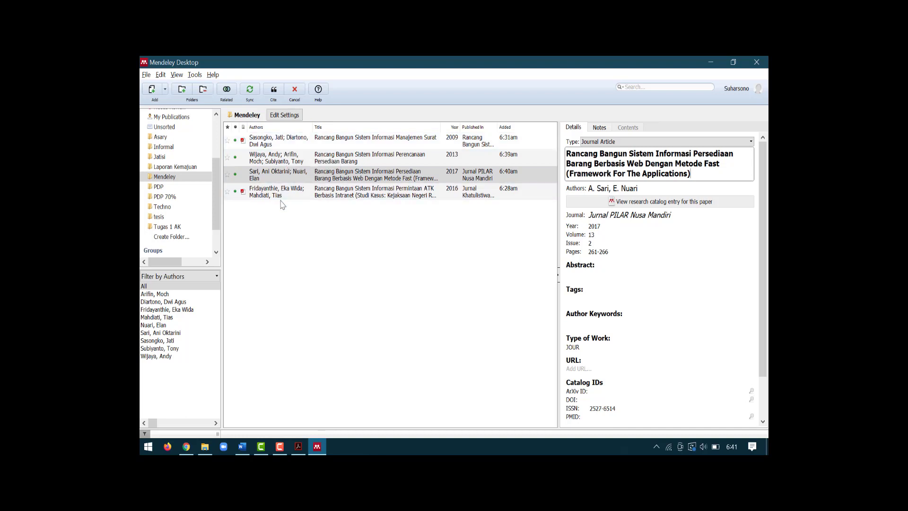
Step: Cite the 2009 'Rancang Bangun Sistem Informasi Manajemen Surat' article after 'Menurut' in Word
click(270, 144)
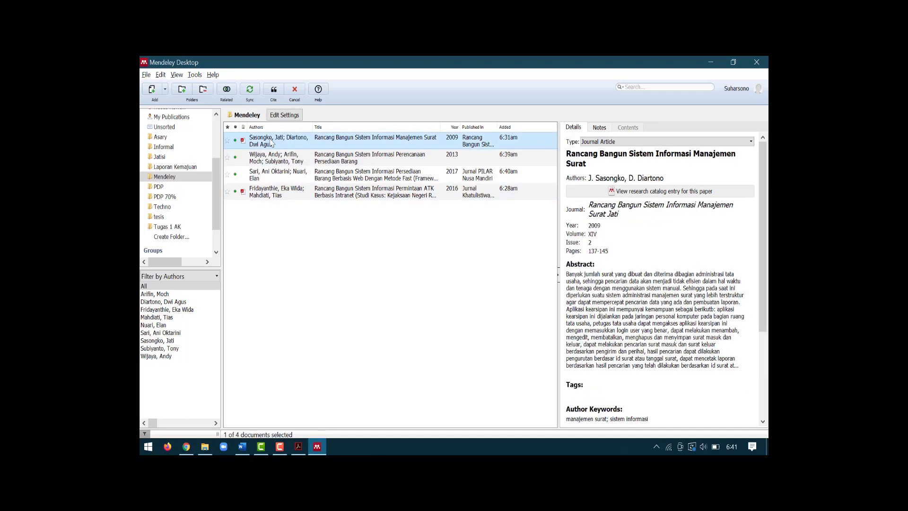
click(274, 90)
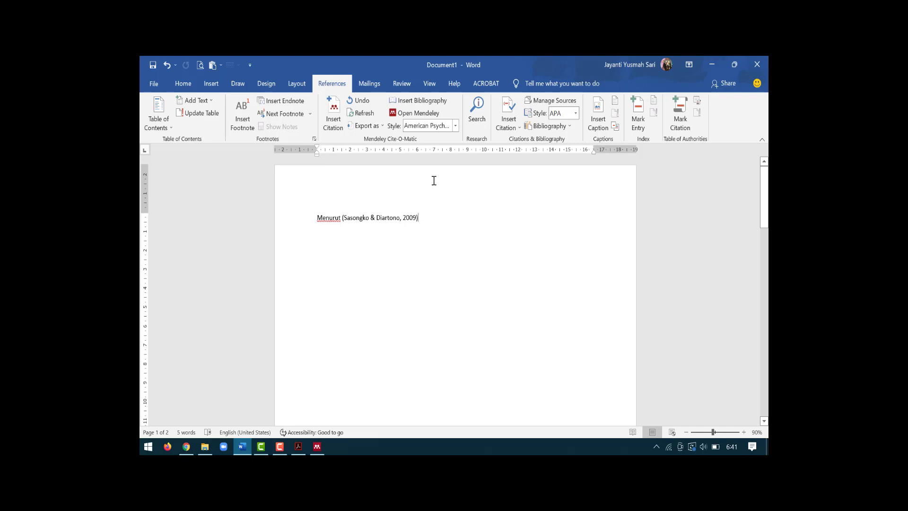
Step: Set the Mendeley citation style to American Psychological Association 6th edition, then return to Mendeley
click(455, 126)
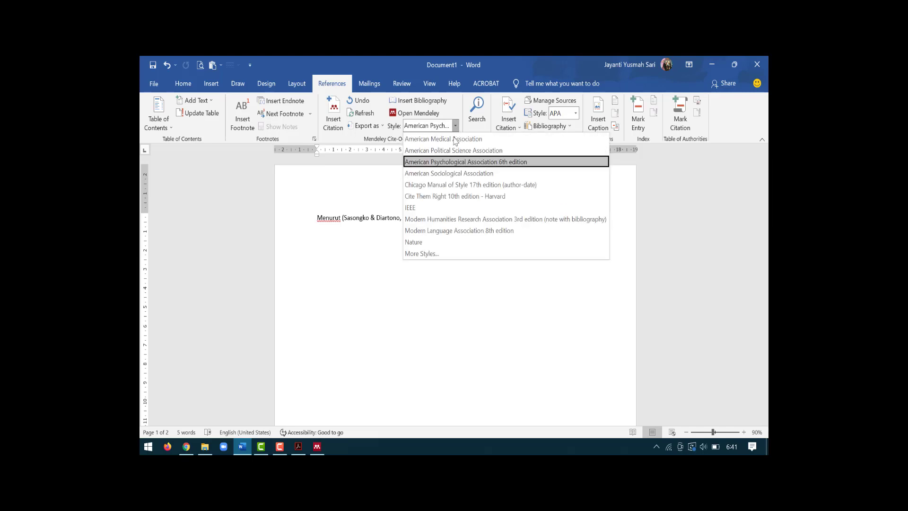
click(466, 165)
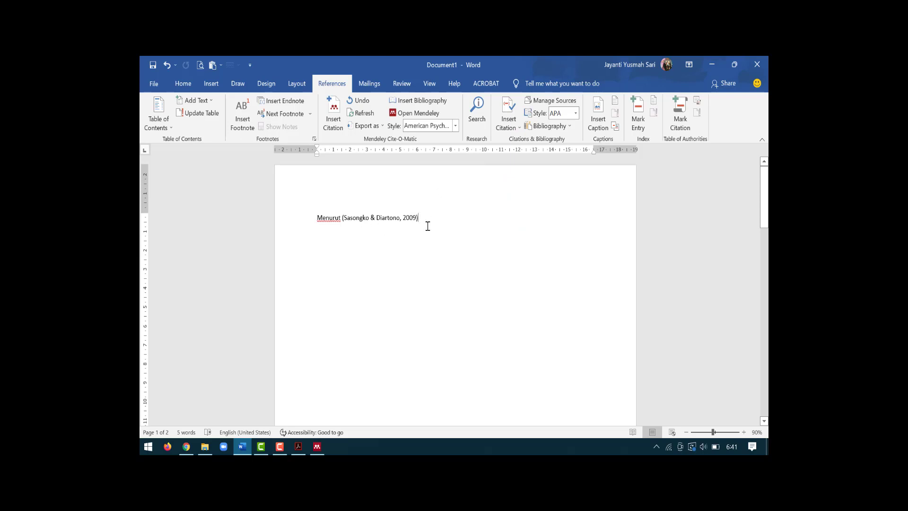
click(317, 446)
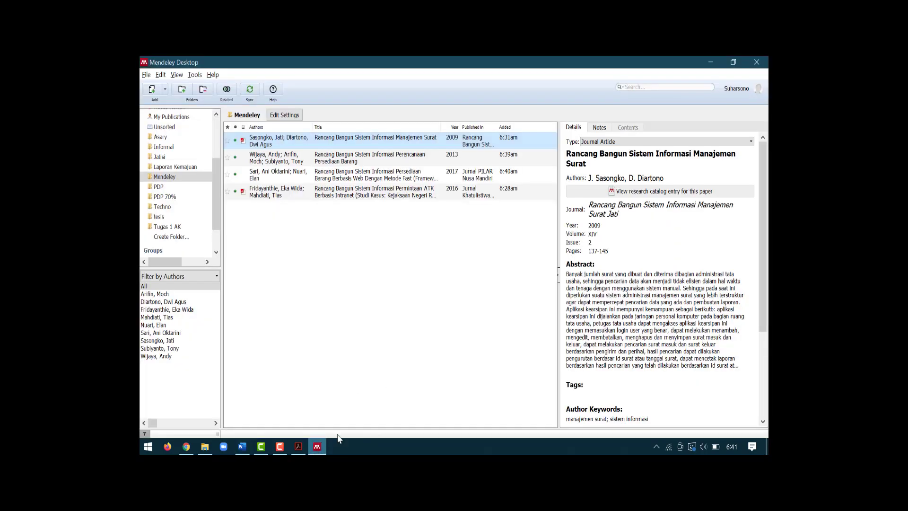
Step: Open the 2009 Manajemen Surat paper's PDF, scroll to its Daftar Pustaka, then go back to Word
double_click(286, 141)
scroll(422, 201, down, 3)
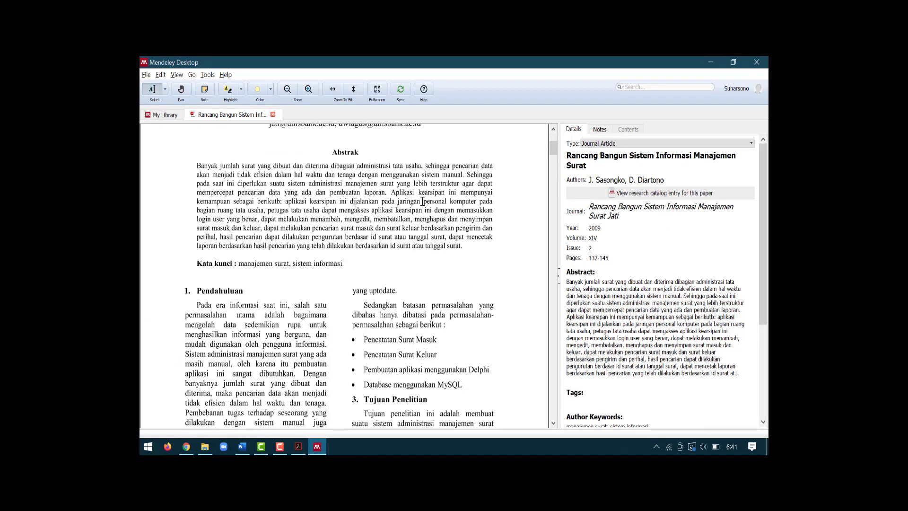
scroll(423, 201, down, 2)
drag(554, 152, 532, 391)
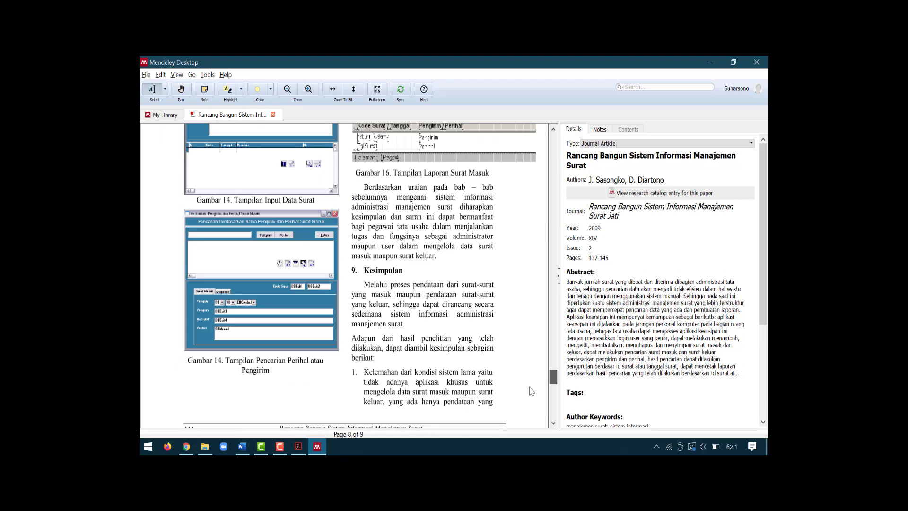
scroll(532, 391, down, 10)
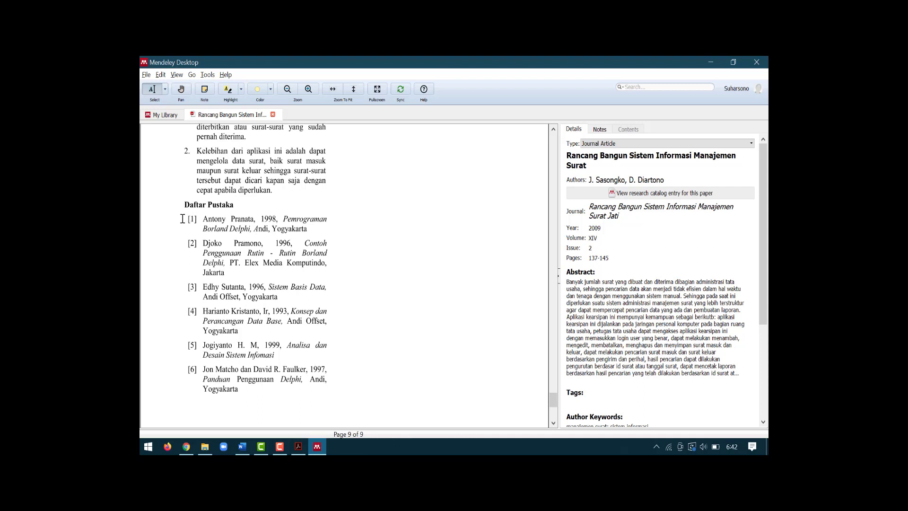
click(243, 451)
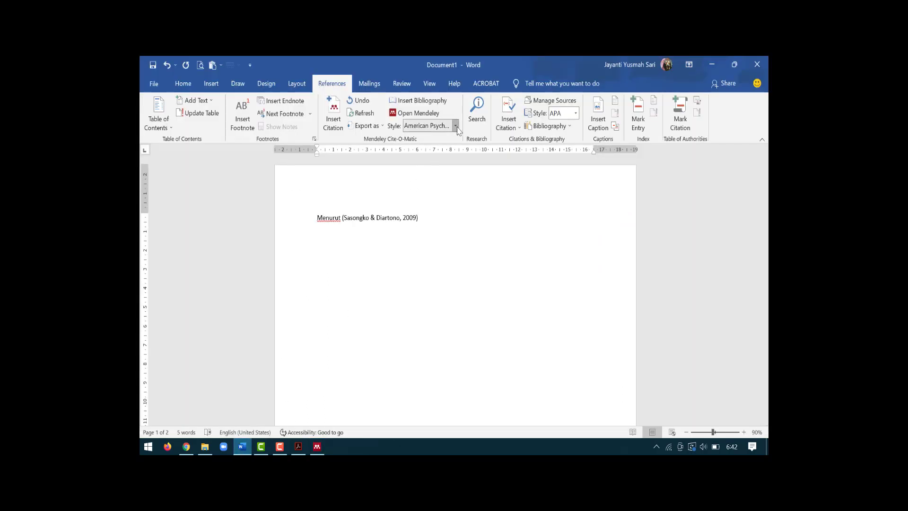
Step: Switch the Mendeley citation style to IEEE so the 'Menurut' citation reads [1]
click(455, 126)
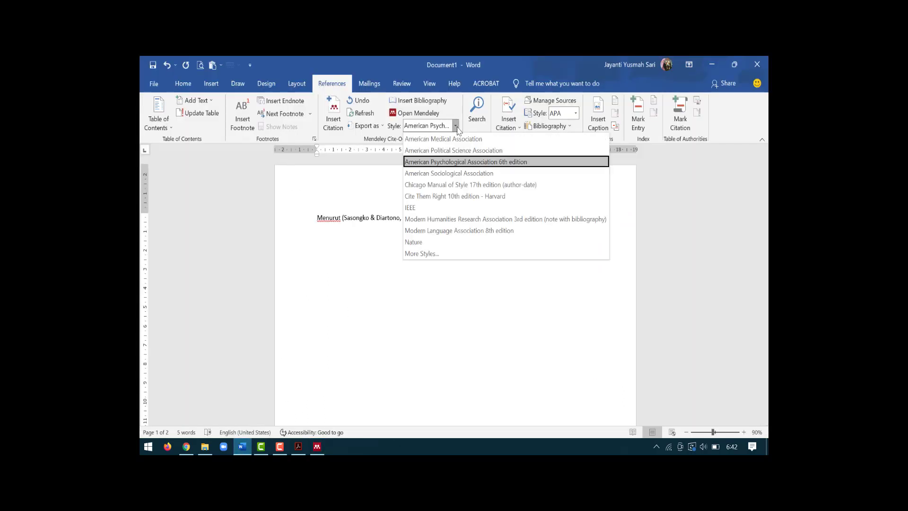
click(412, 209)
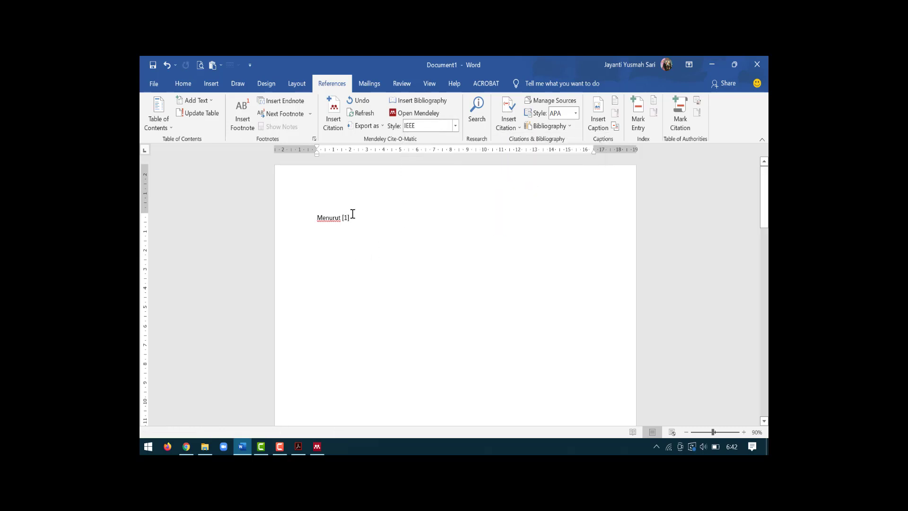
click(349, 218)
click(363, 218)
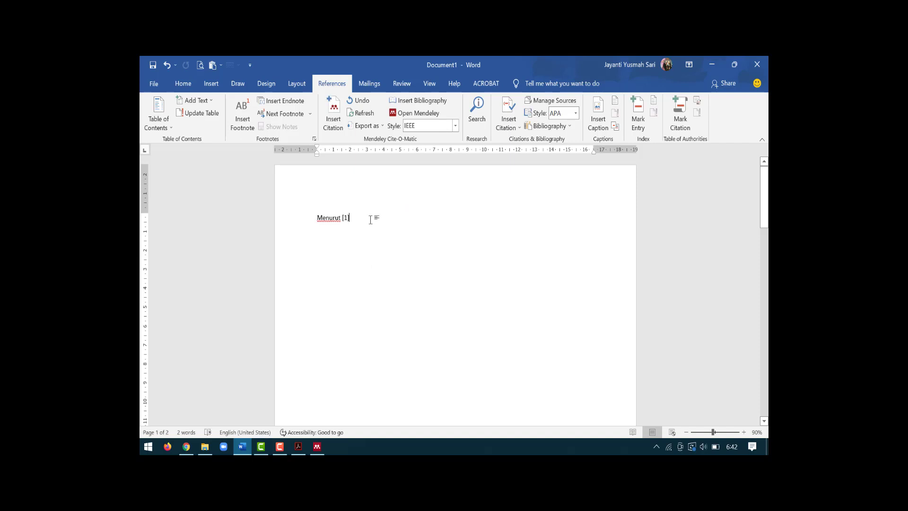
Step: Place the cursor on the first line of page 2
scroll(403, 240, down, 7)
scroll(404, 237, down, 5)
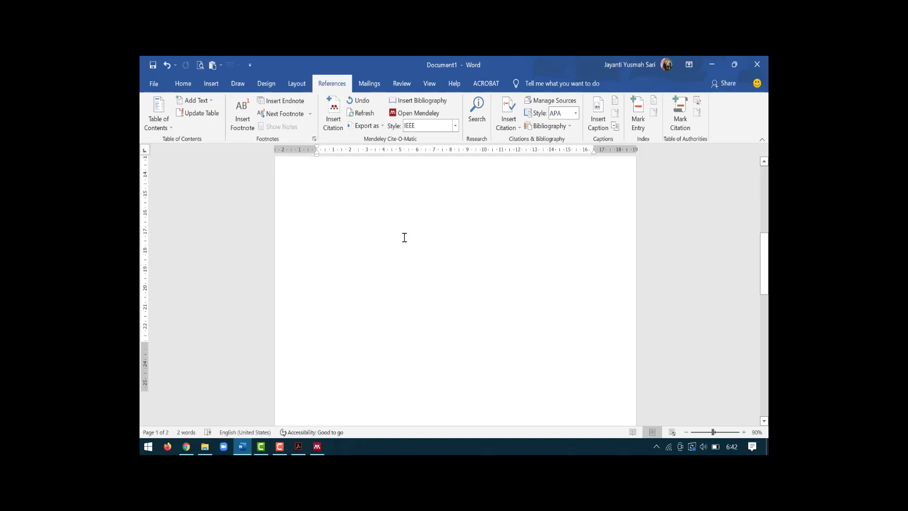
scroll(408, 254, up, 6)
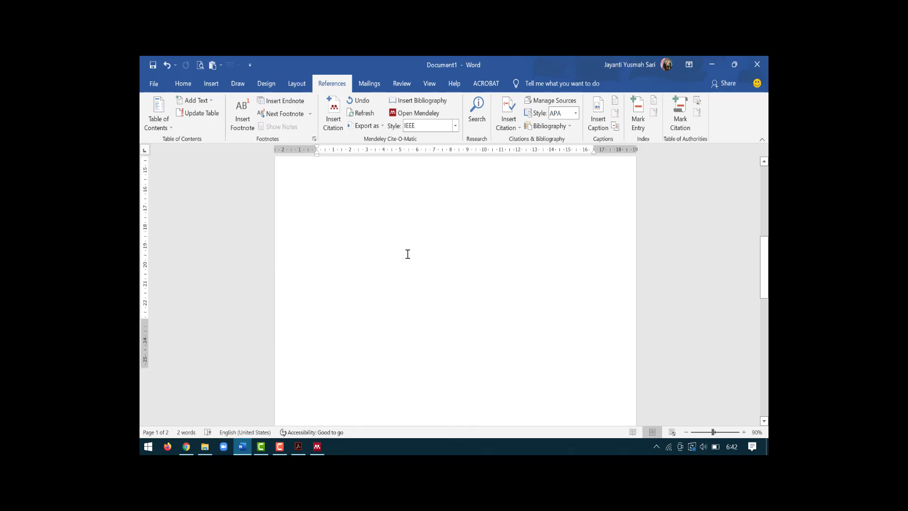
scroll(407, 253, down, 8)
click(338, 237)
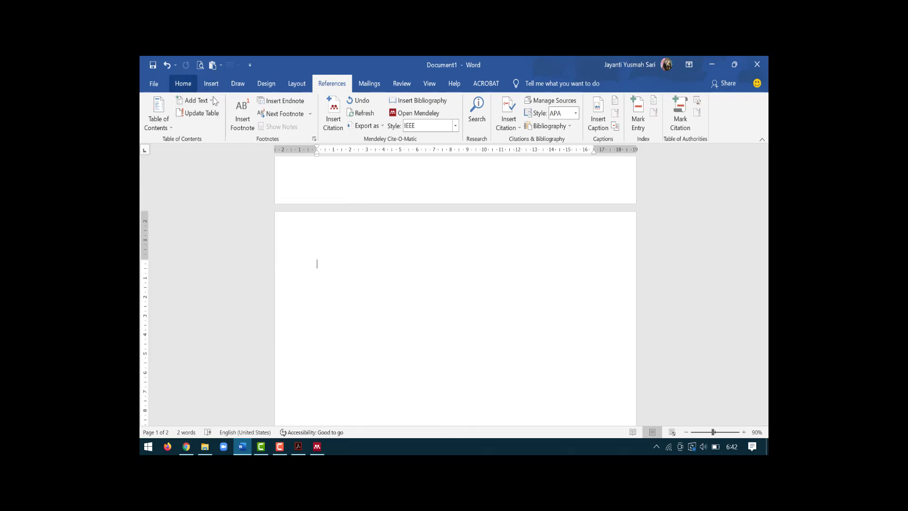
Step: Type a centred 'DAFTAR PUSTAKA' heading at the top of page 2
click(192, 88)
click(377, 122)
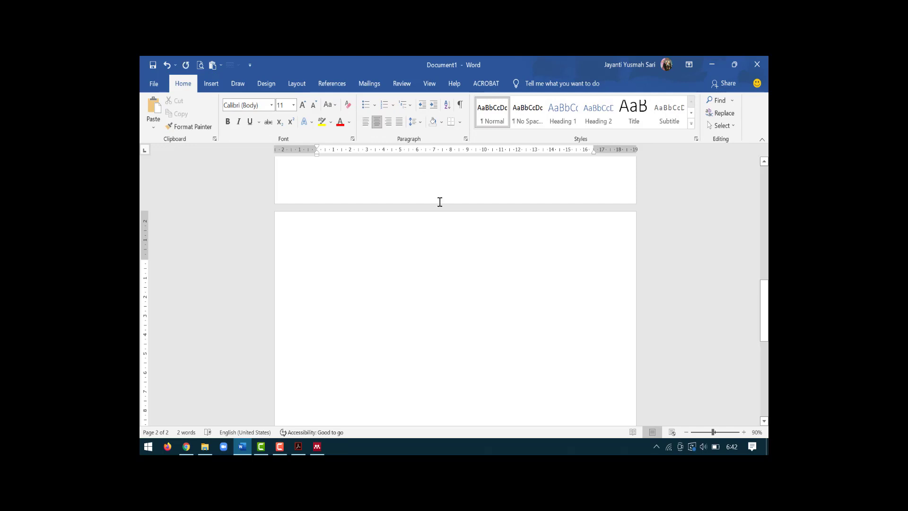
text(DAGTAR)
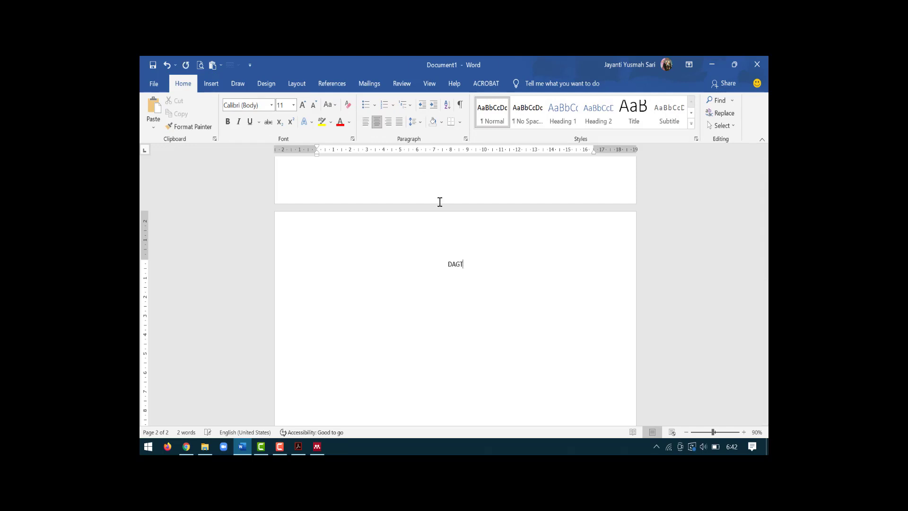
key(Caps_Lock)
key(BackSpace)
key(BackSpace)
key(BackSpace)
key(BackSpace)
text(FTAR PUSTAKA)
key(Return)
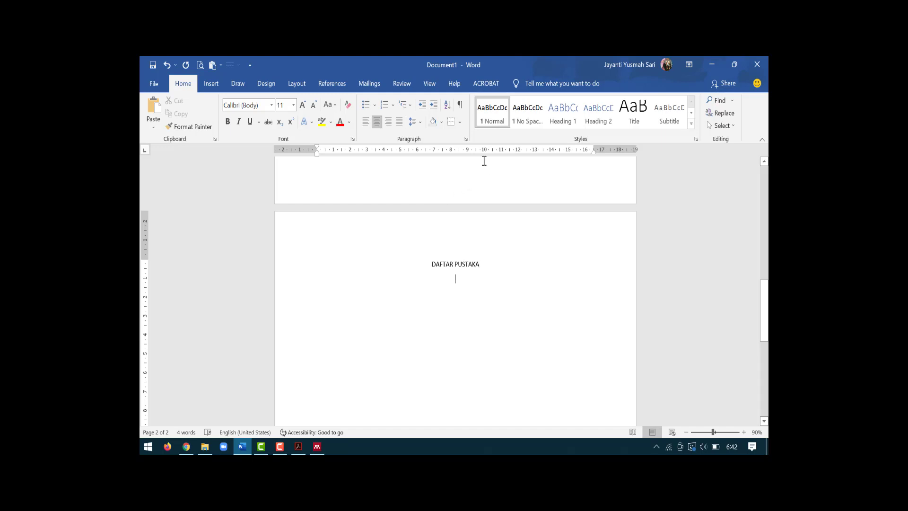
Step: Insert the Mendeley bibliography as a justified entry below the heading
click(399, 121)
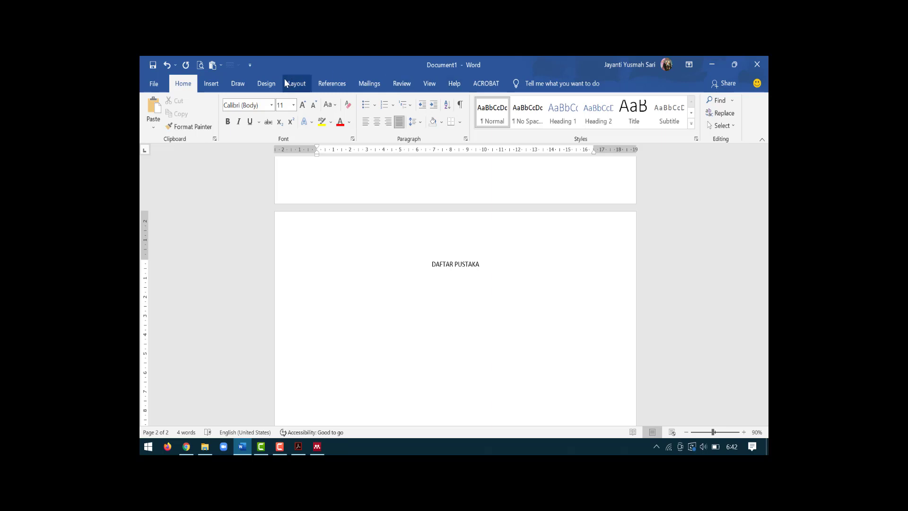
click(326, 89)
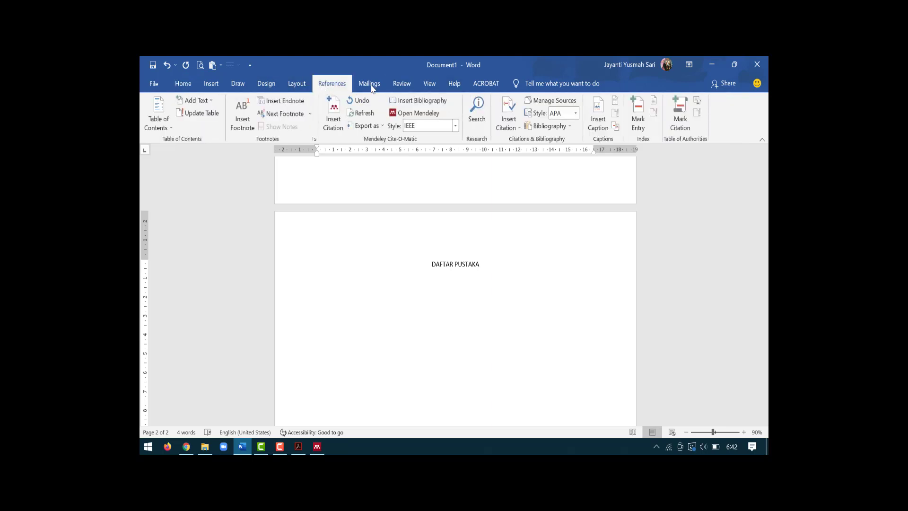
click(420, 103)
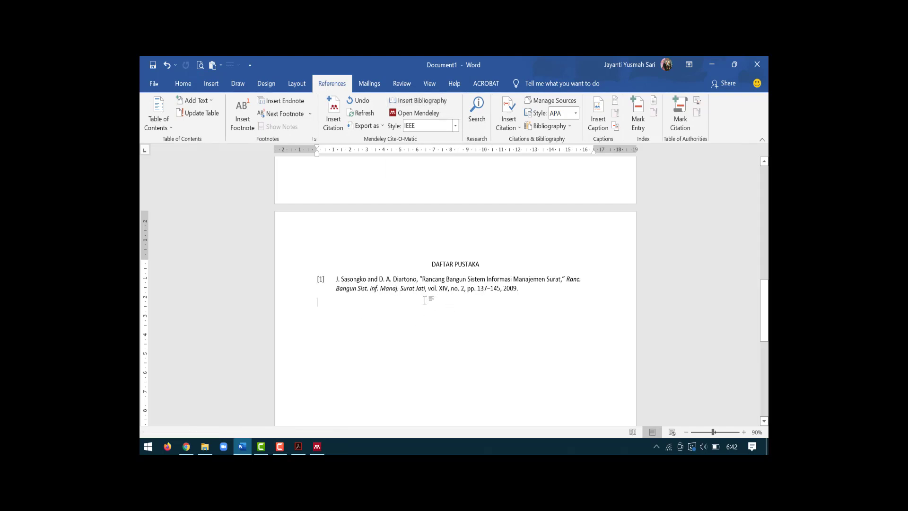
Step: Change the [1] citation after 'Menurut' back to APA 6th edition author–year 2009 form
scroll(424, 321, up, 10)
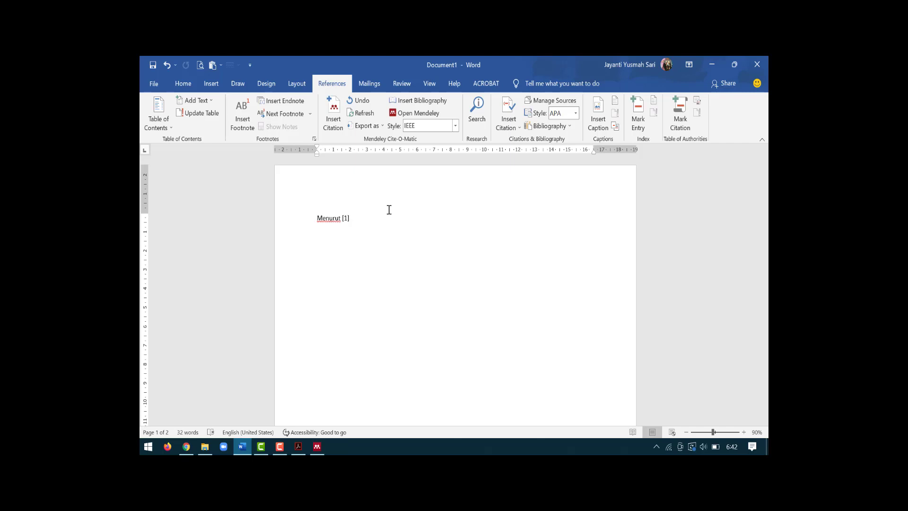
key(BackSpace)
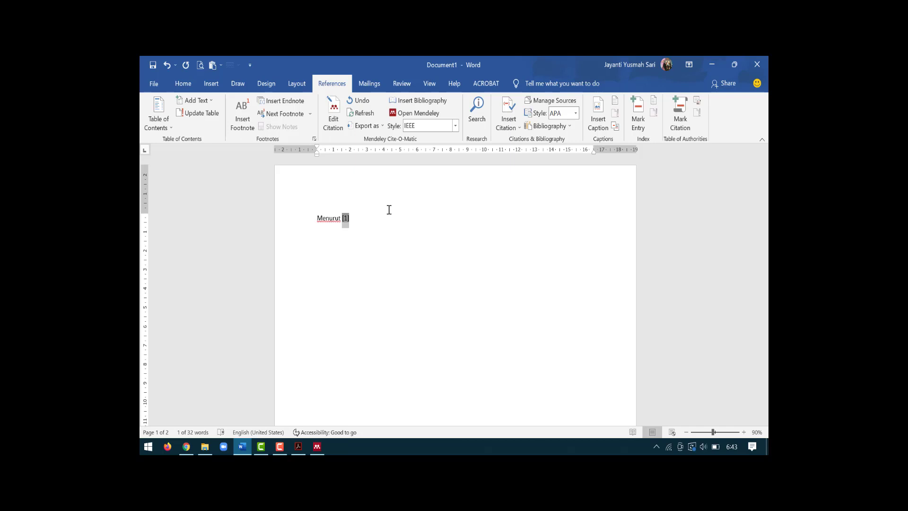
scroll(385, 218, down, 10)
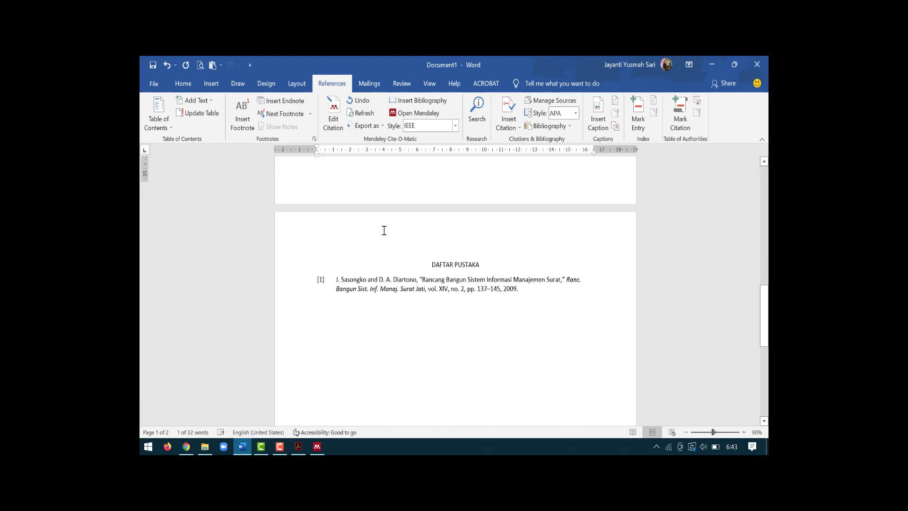
scroll(384, 231, down, 1)
scroll(384, 230, up, 11)
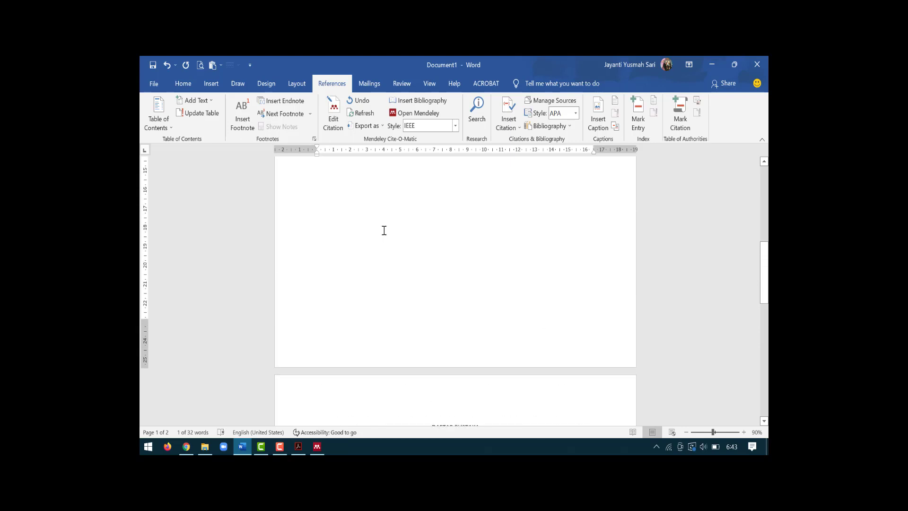
scroll(384, 230, up, 1)
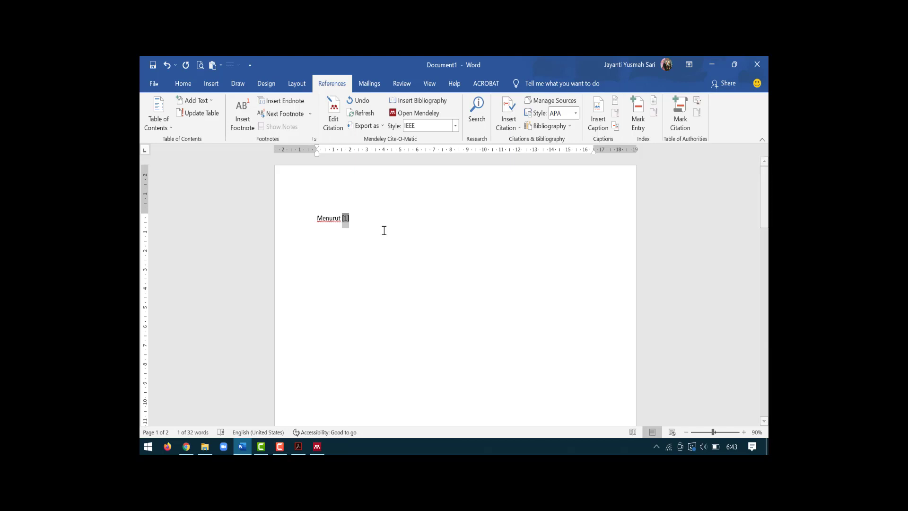
click(359, 217)
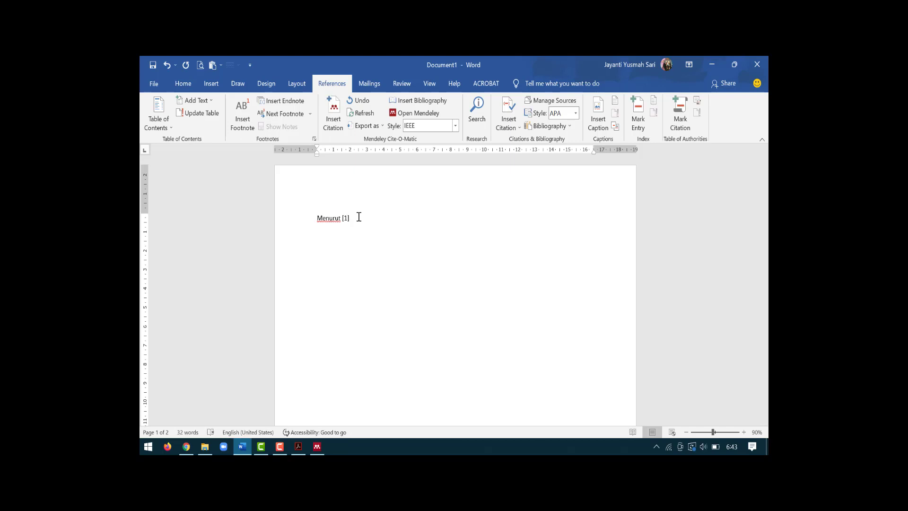
click(345, 217)
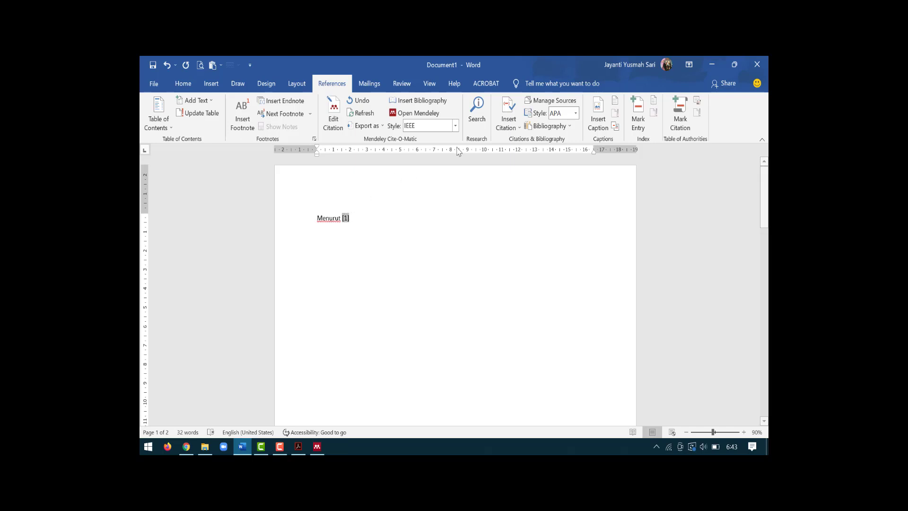
click(455, 126)
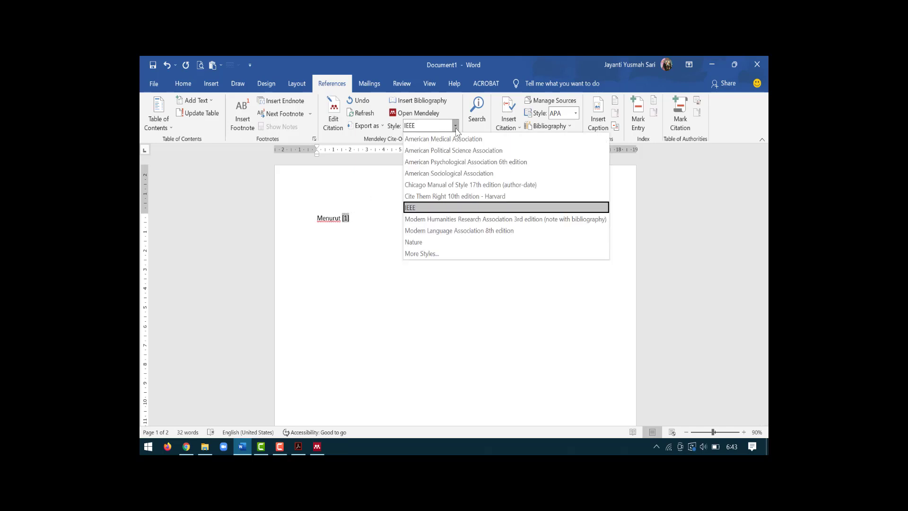
click(459, 162)
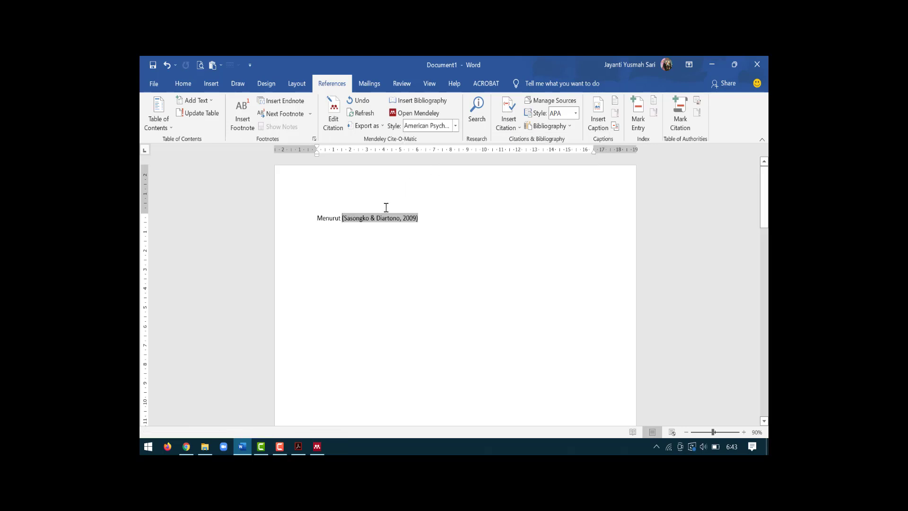
click(436, 220)
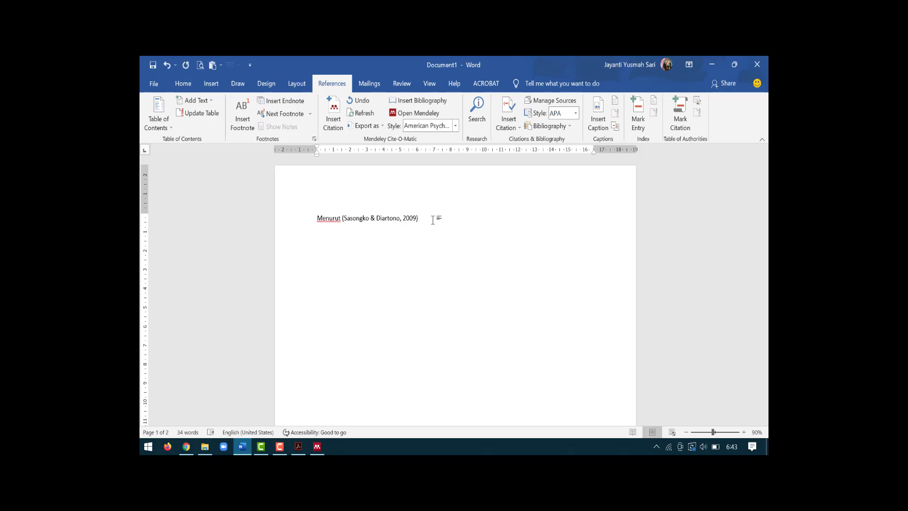
Step: Continue the text with 'sistem informasi adalah bla bala' and start a new line
text(SISTEM)
key(BackSpace)
key(BackSpace)
key(BackSpace)
key(BackSpace)
key(Caps_Lock)
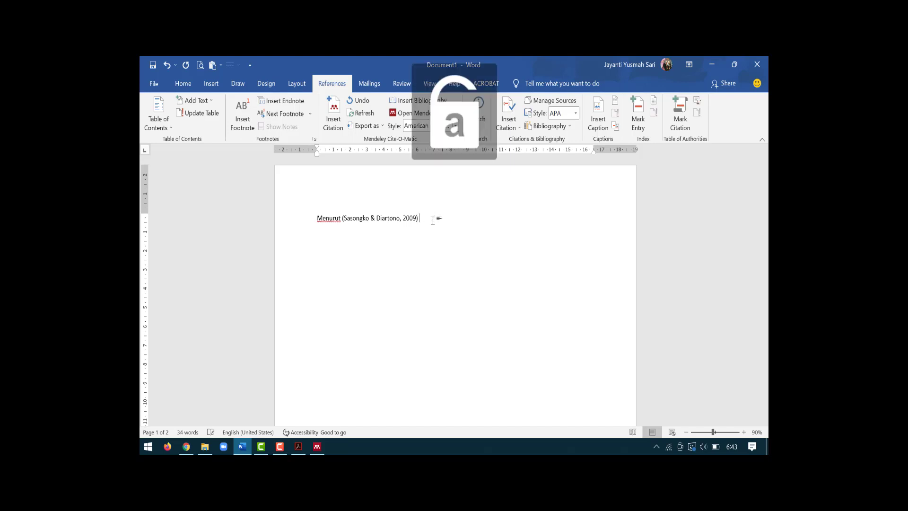
text(sistem inf)
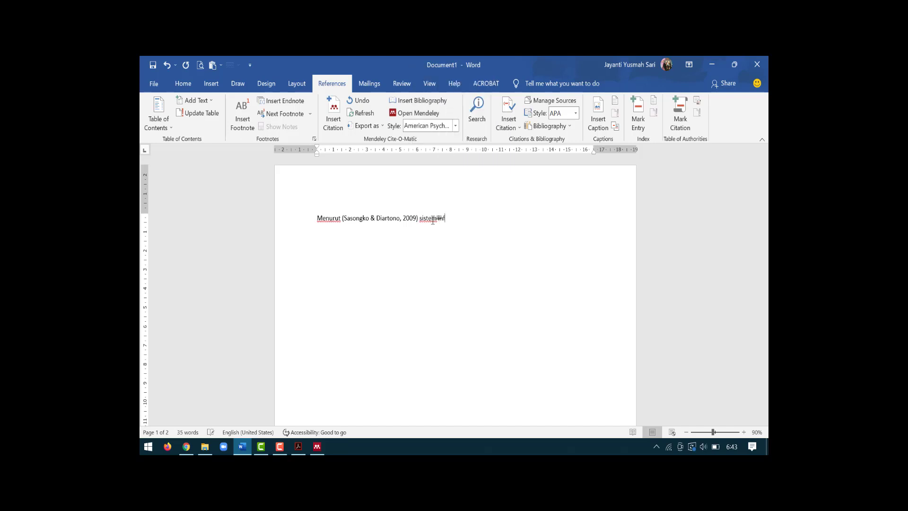
text(ormasi adalah b)
text(la balaaaaa)
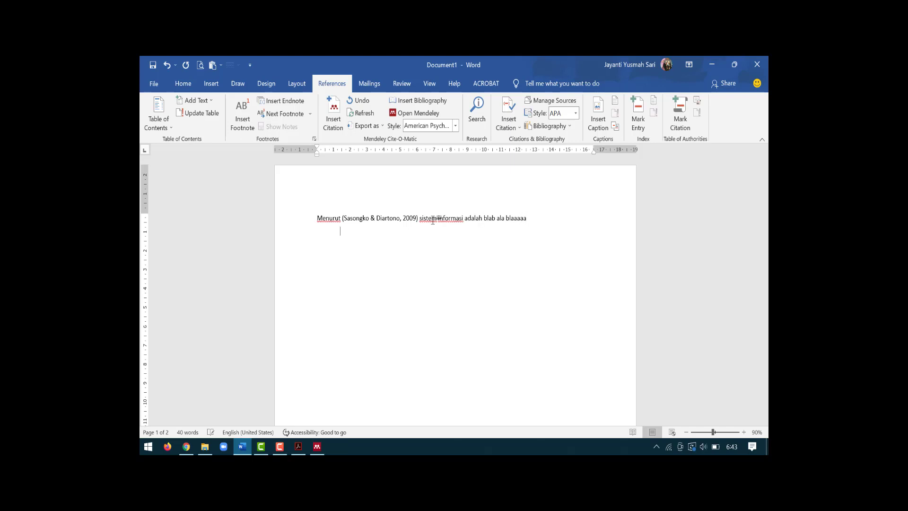
key(Return)
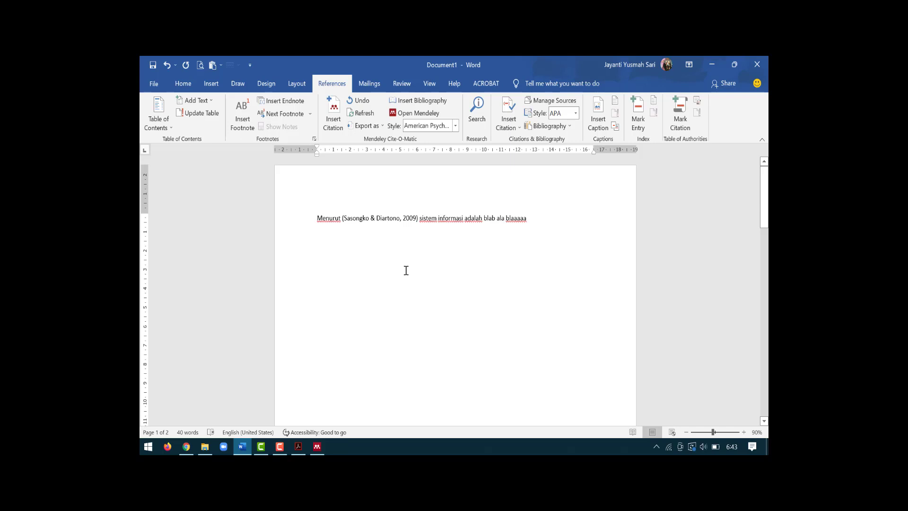
Step: Type 'Penelitian yang dilakukan o' and open the Mendeley library to cite it
text(Penelitia)
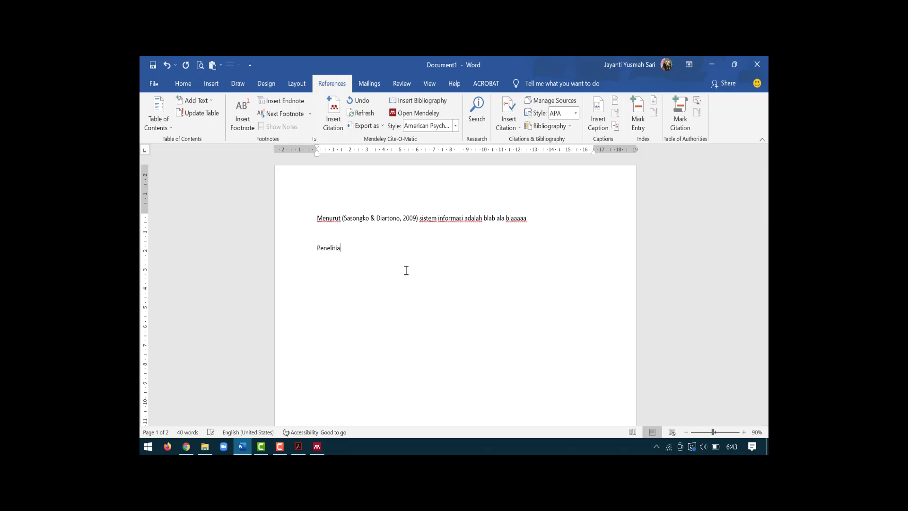
text(n yang dilakukan oleh)
click(332, 120)
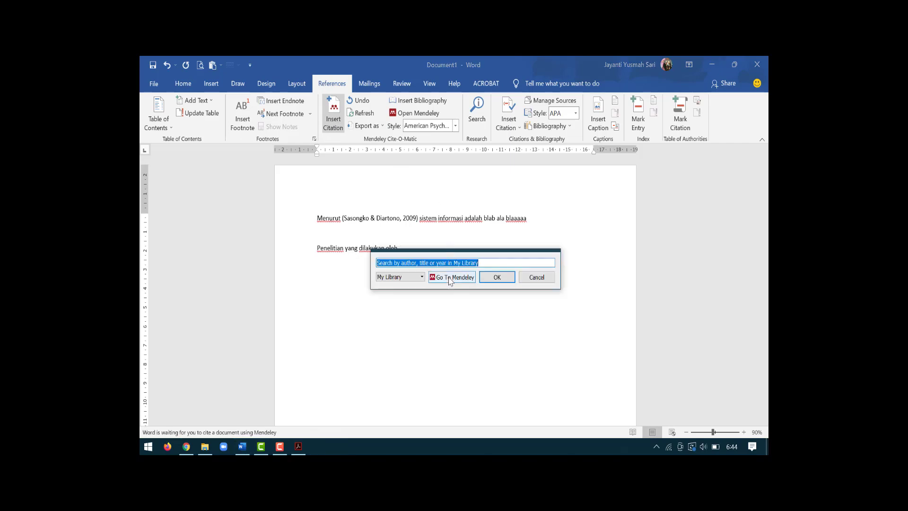
click(450, 278)
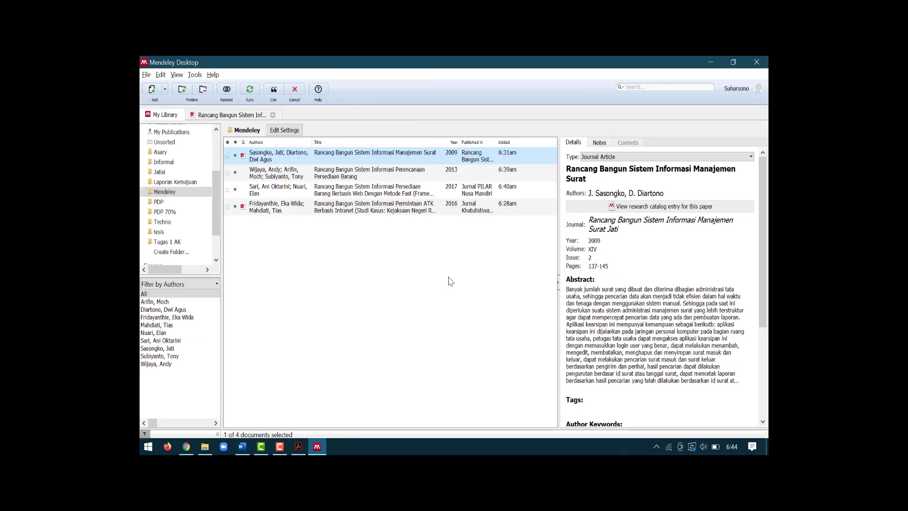
Step: Cite the 2016 Permintaan ATK intranet paper after 'Penelitian yang dilakukan oleh'
click(280, 210)
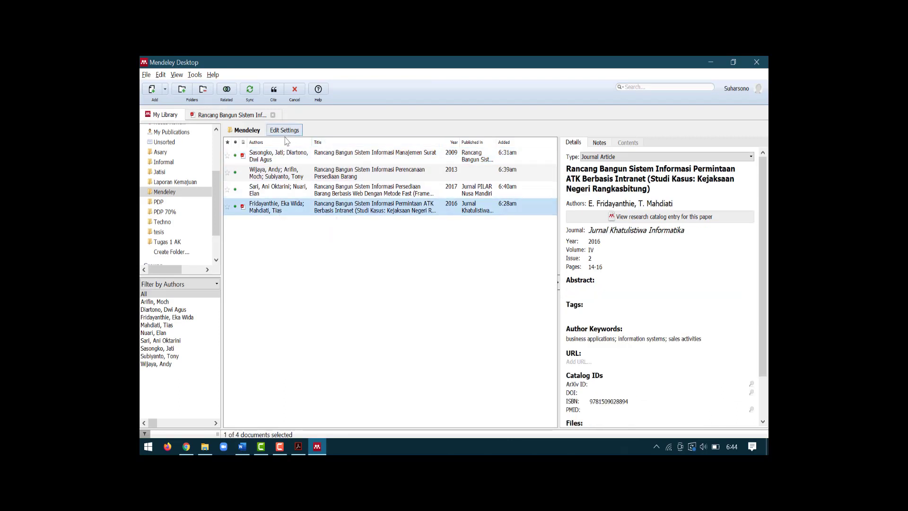
click(275, 94)
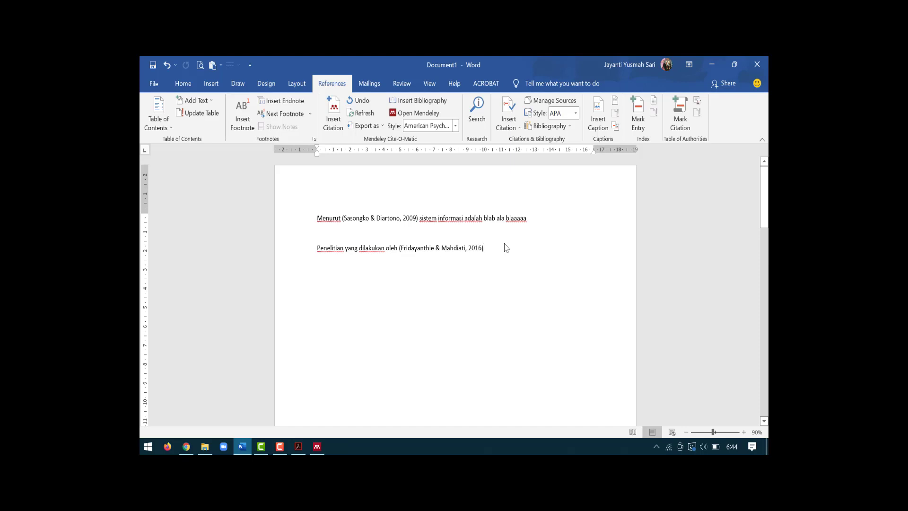
Step: Scroll to the DAFTAR PUSTAKA list on page 2 and bring up the View ribbon
scroll(486, 298, down, 3)
scroll(486, 298, down, 10)
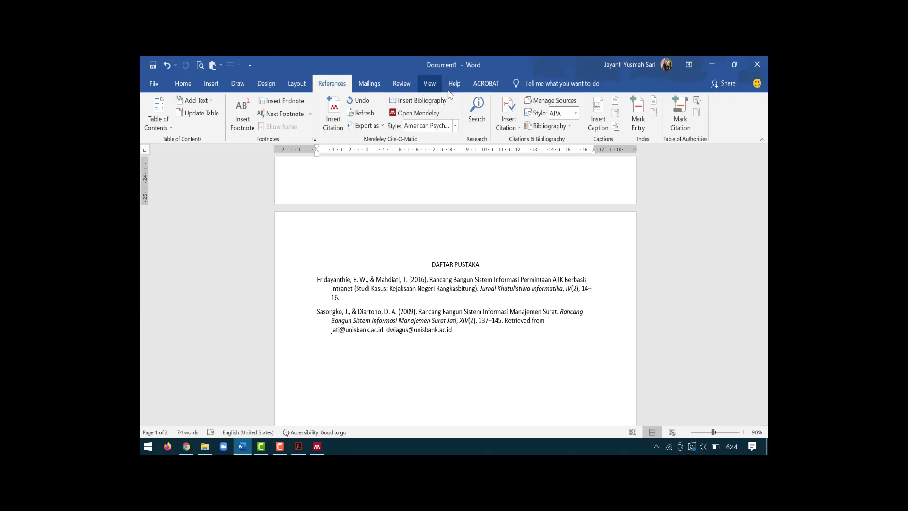
click(432, 85)
Step: Split the Word window into two panes showing the text and DAFTAR PUSTAKA
click(551, 115)
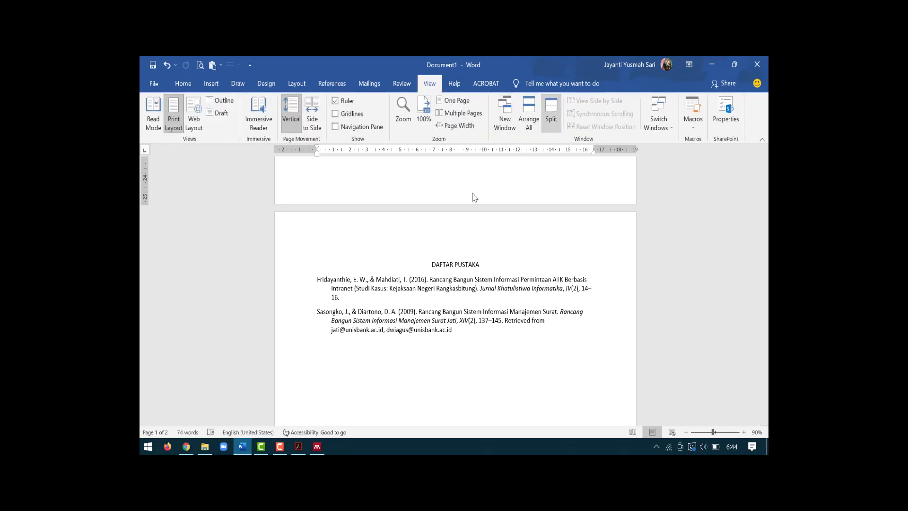
scroll(419, 320, up, 2)
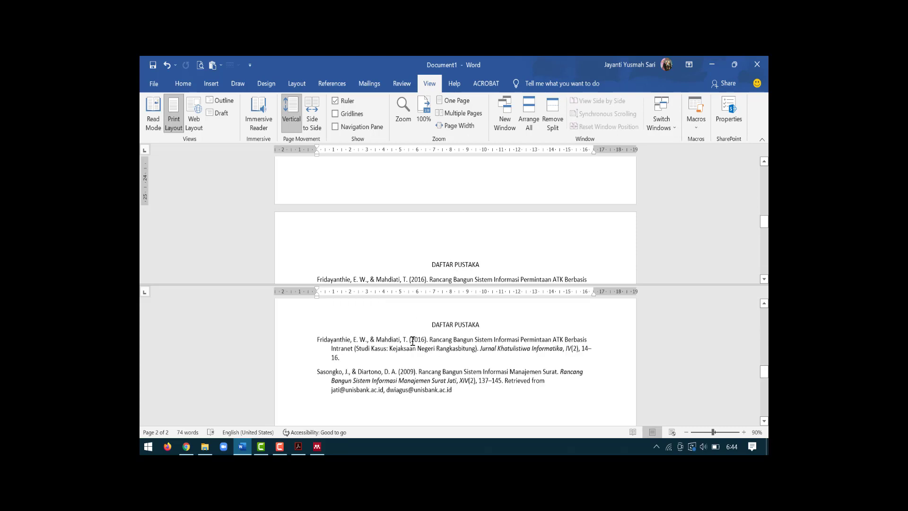
scroll(439, 244, down, 5)
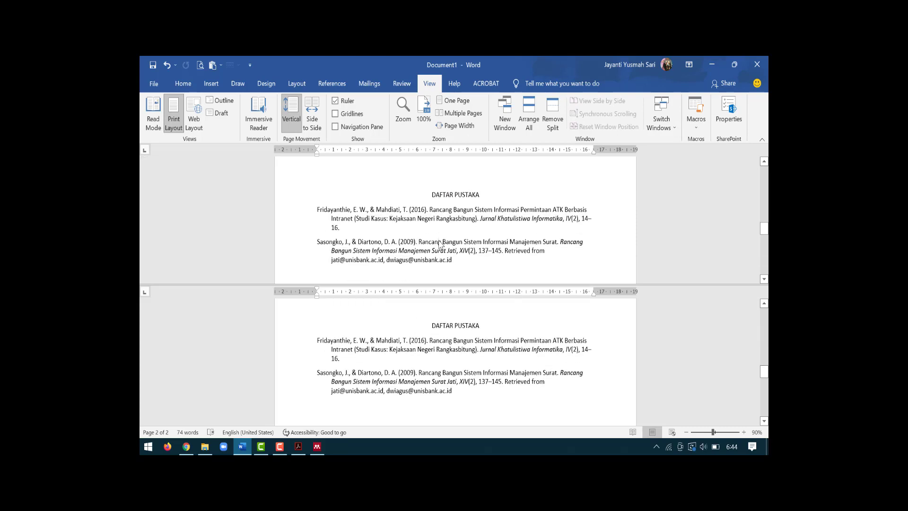
scroll(442, 244, up, 8)
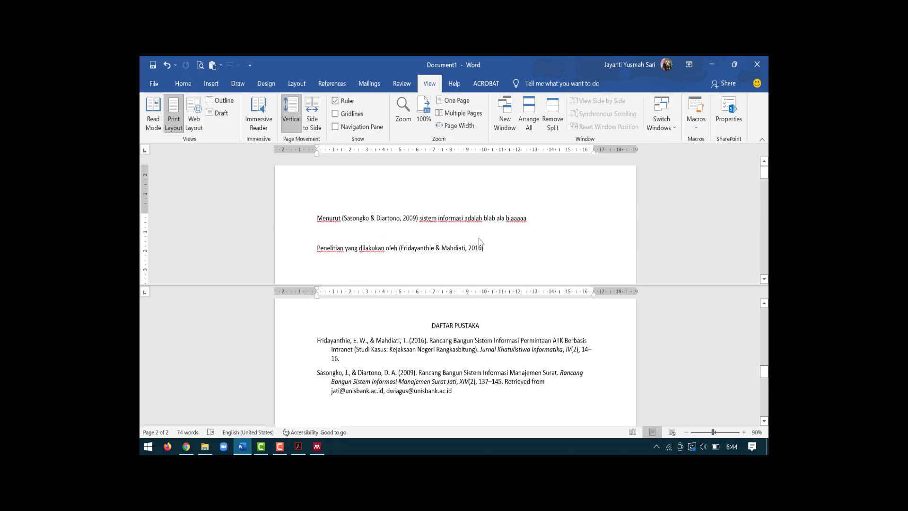
Step: Start a new line below the last citation and begin typing 'Penelitian pada tahun 2013'
key(Return)
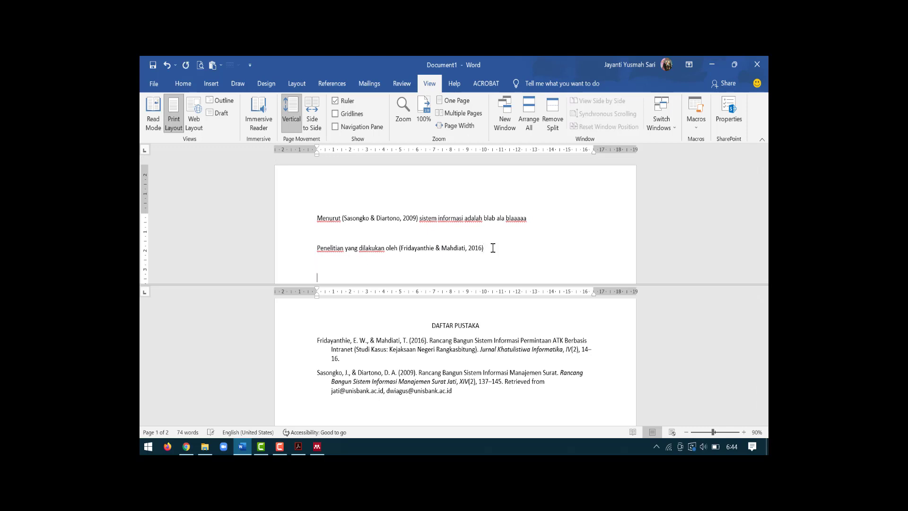
scroll(472, 218, down, 1)
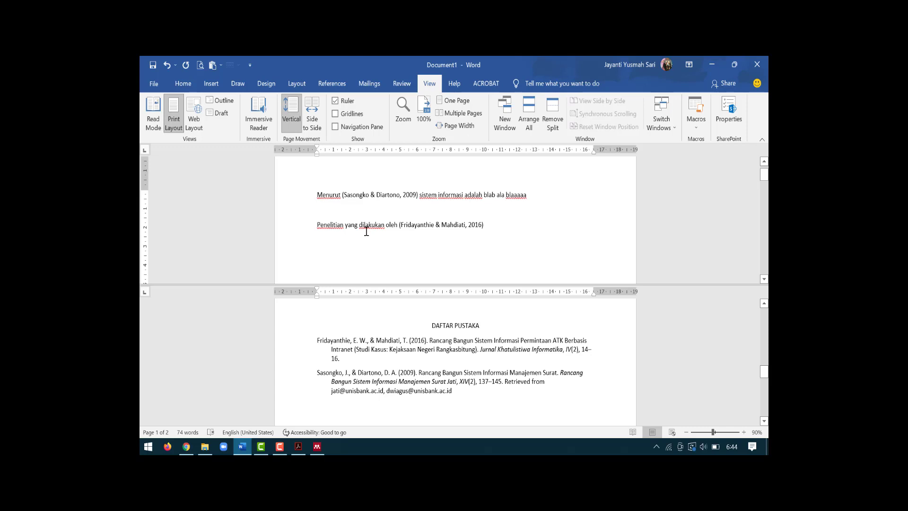
text(penelitia)
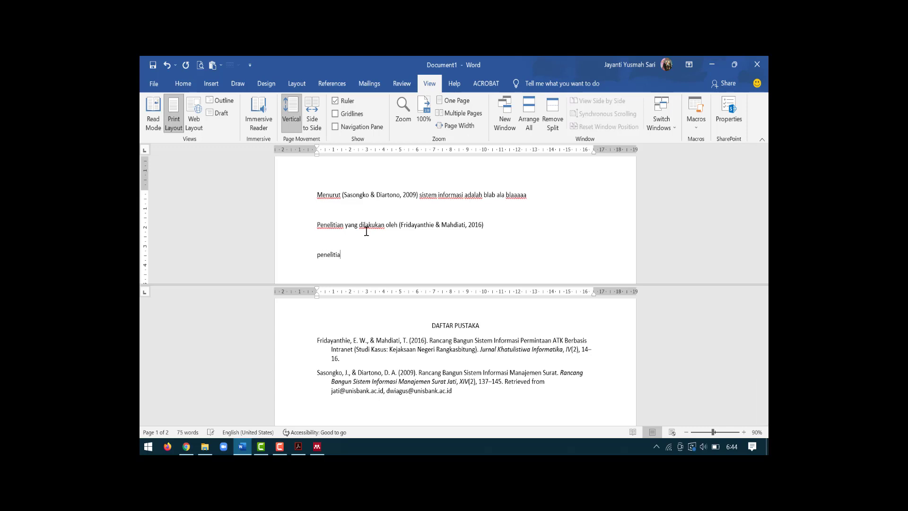
text(n pada tahun 2013)
Step: Cite the 2017 Persediaan Barang web paper and the 2013 Perencanaan Persediaan Barang entry together
click(331, 84)
click(332, 116)
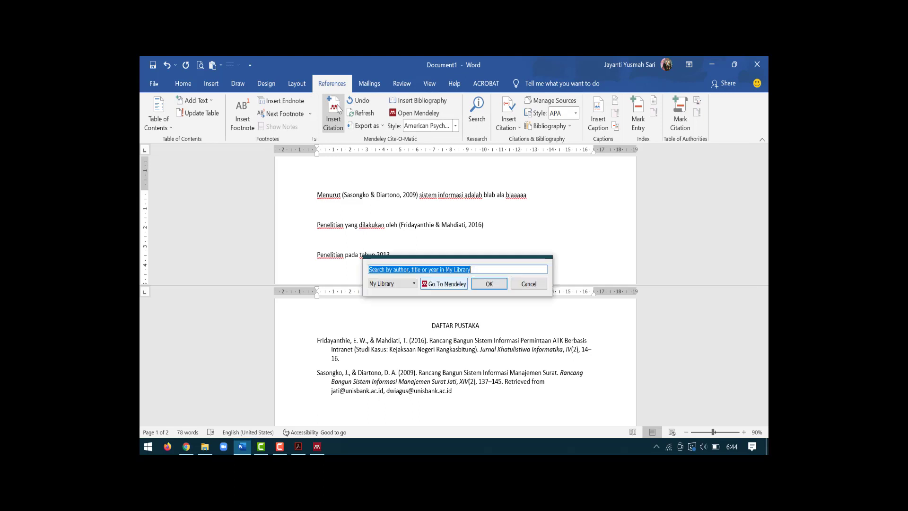
click(440, 284)
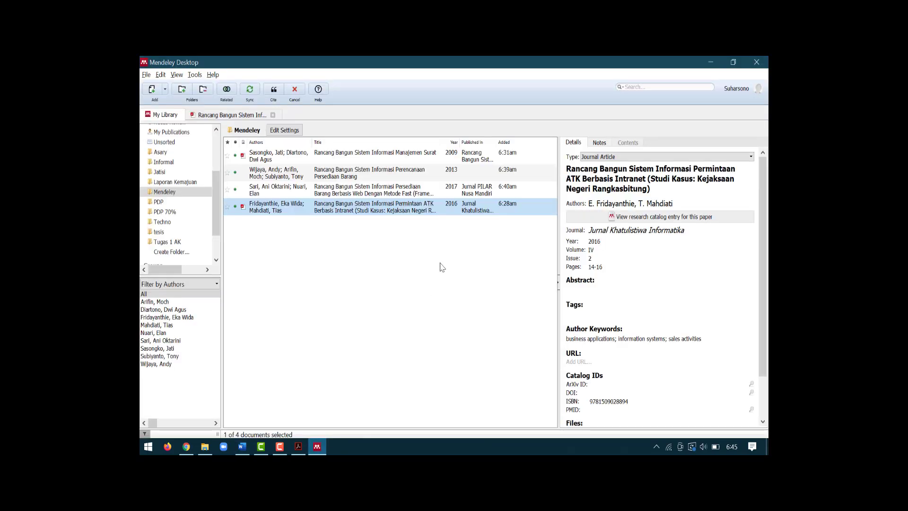
click(312, 187)
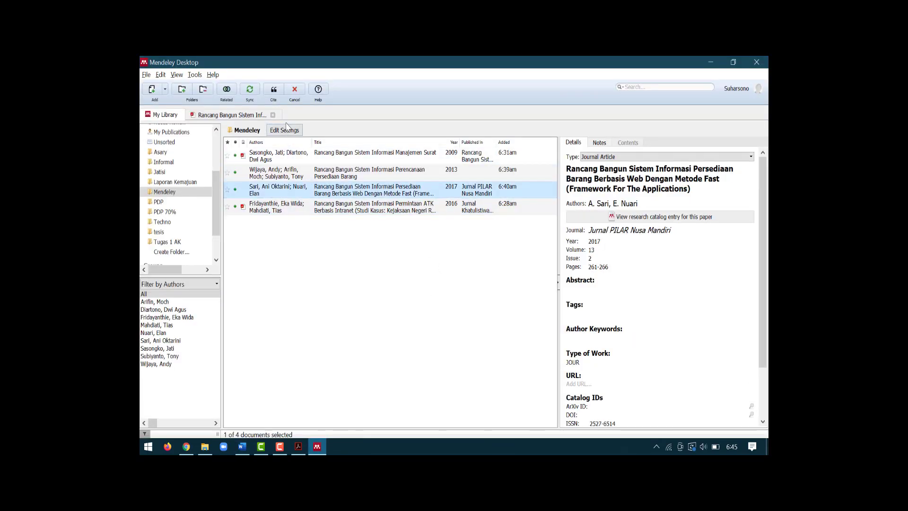
ctrl+click(282, 174)
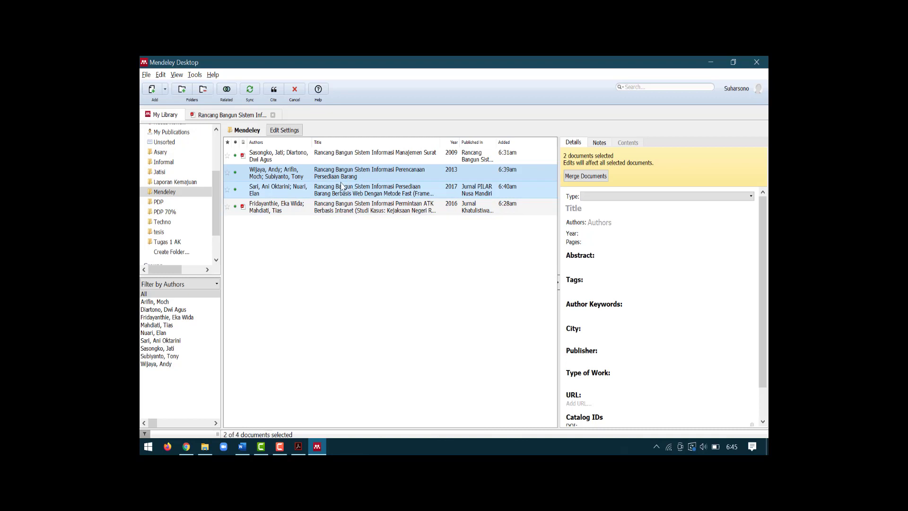
click(274, 92)
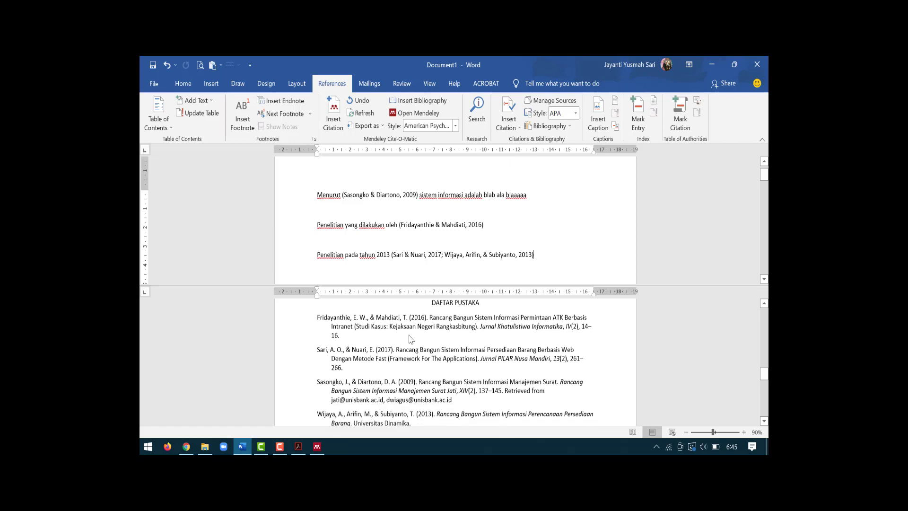
Step: Justify the DAFTAR PUSTAKA entries in the Word document
scroll(410, 339, down, 2)
scroll(411, 339, up, 1)
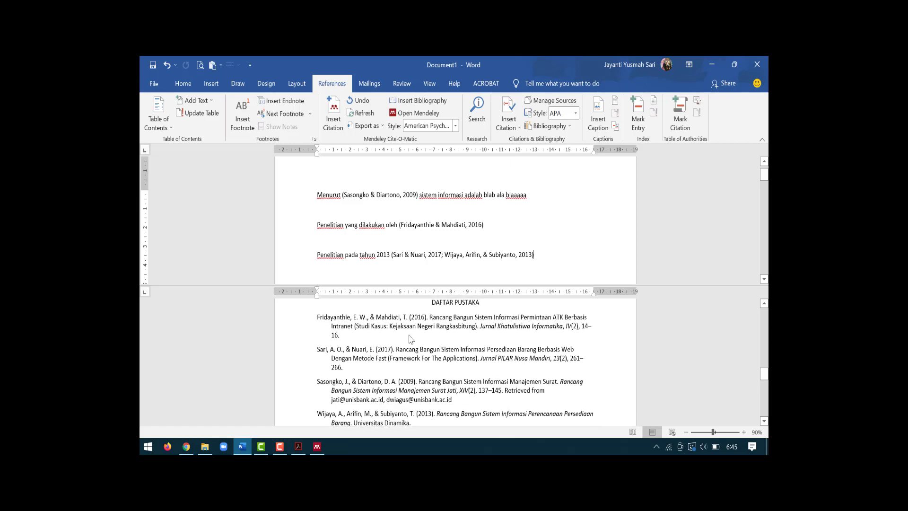
scroll(411, 339, down, 1)
scroll(411, 339, up, 1)
scroll(410, 330, up, 1)
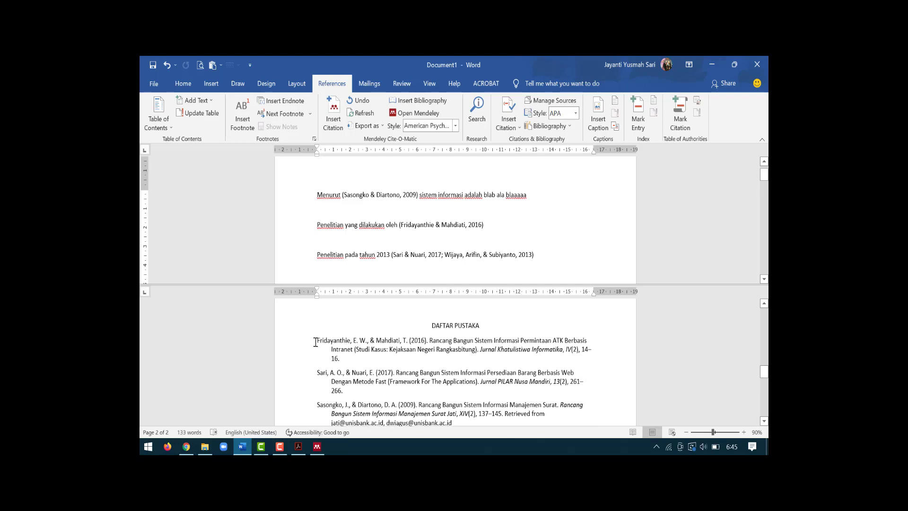
scroll(350, 335, down, 2)
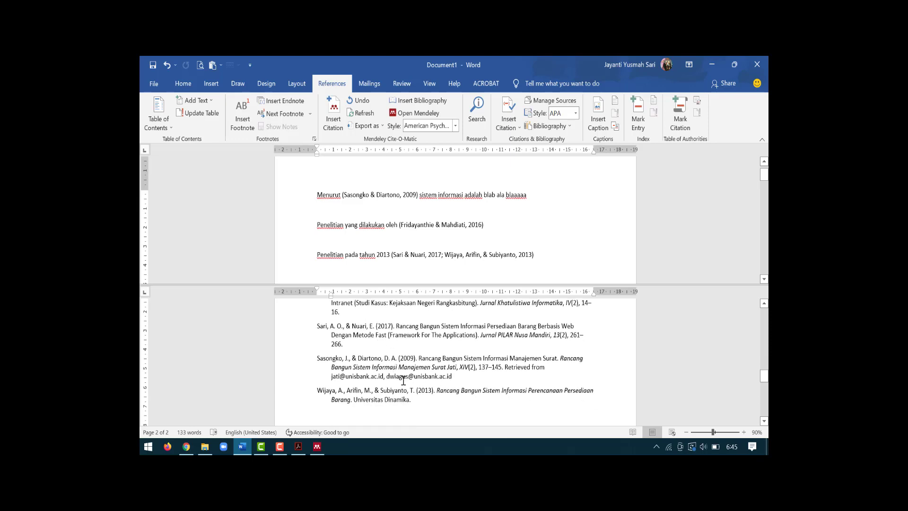
shift+click(412, 401)
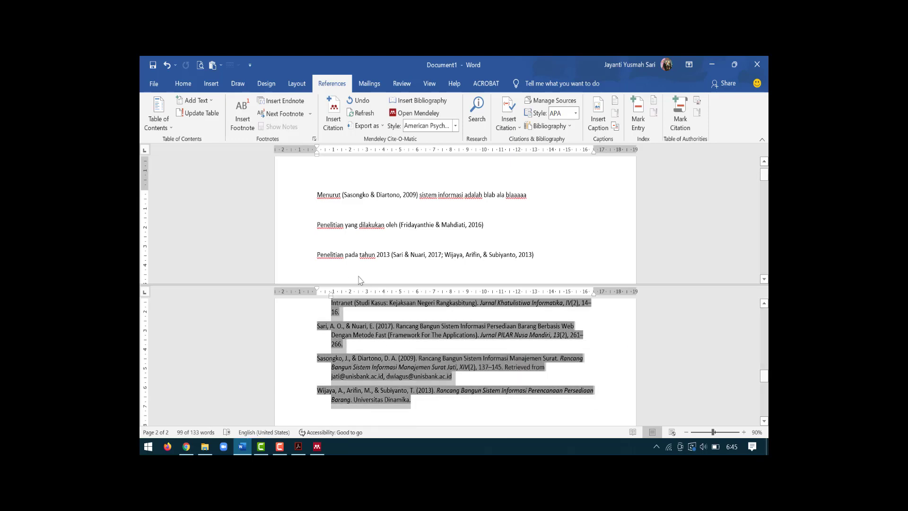
click(185, 83)
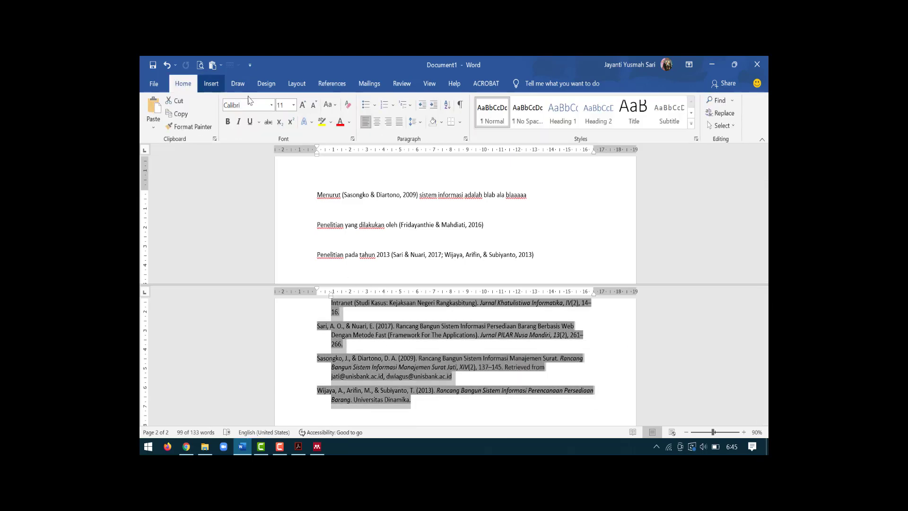
click(399, 122)
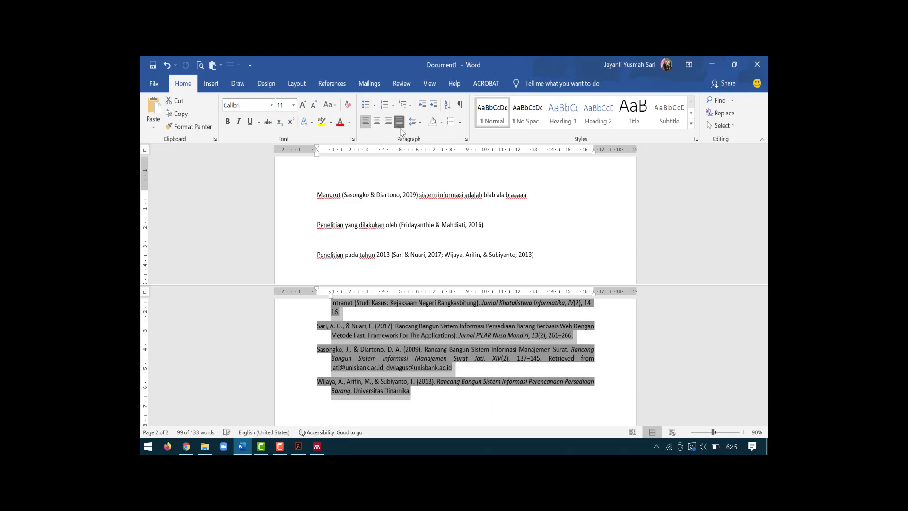
click(478, 324)
Step: Switch back to the Mendeley Desktop library
scroll(475, 332, up, 3)
scroll(474, 333, up, 2)
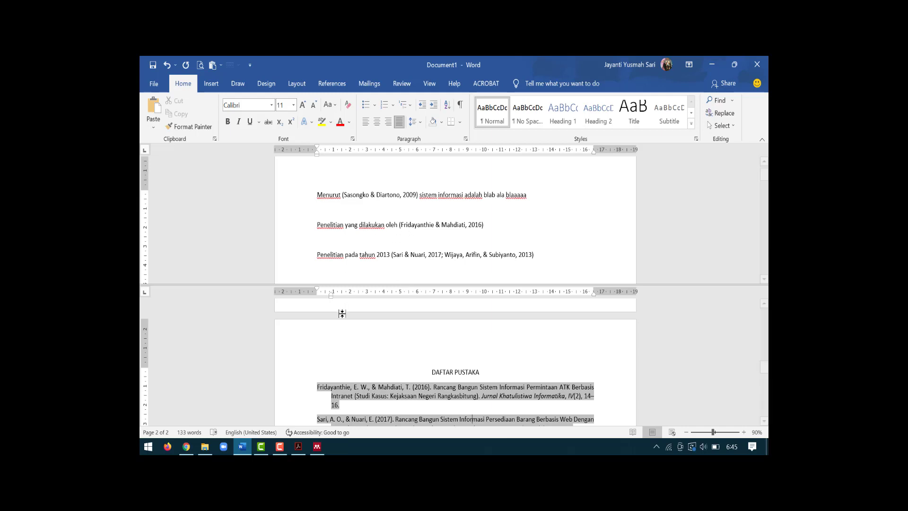
click(317, 446)
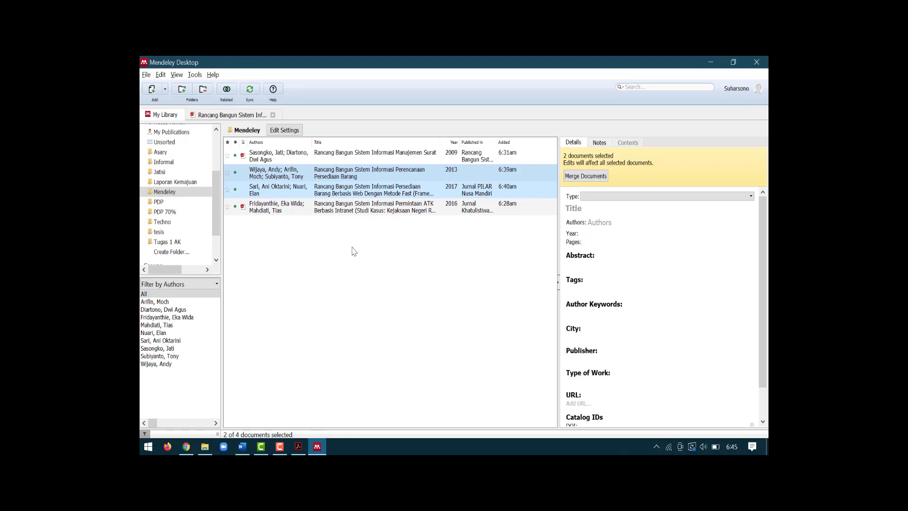
Step: Start a new manually entered reference in Mendeley
click(165, 90)
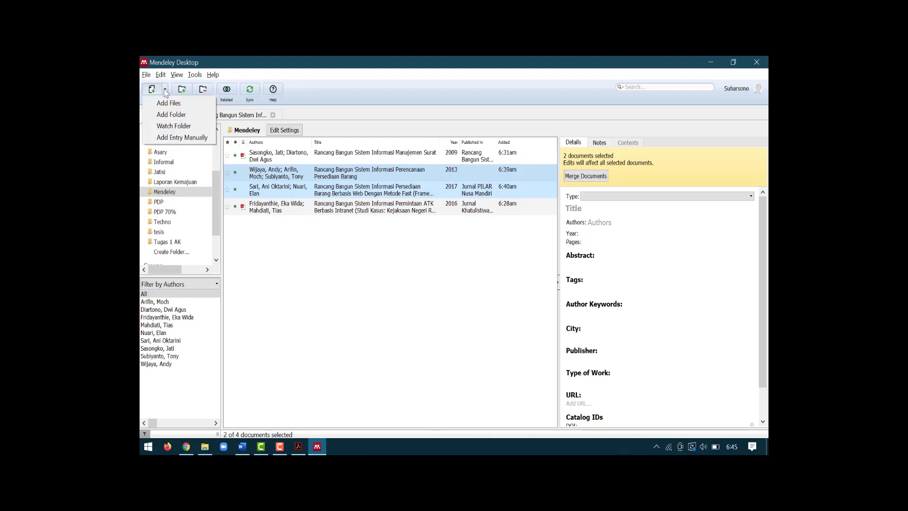
click(201, 142)
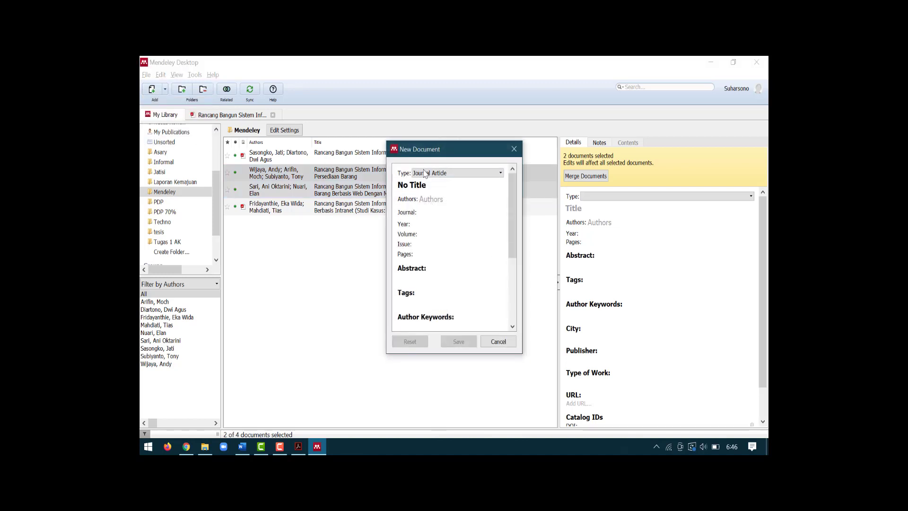
drag(445, 154, 429, 136)
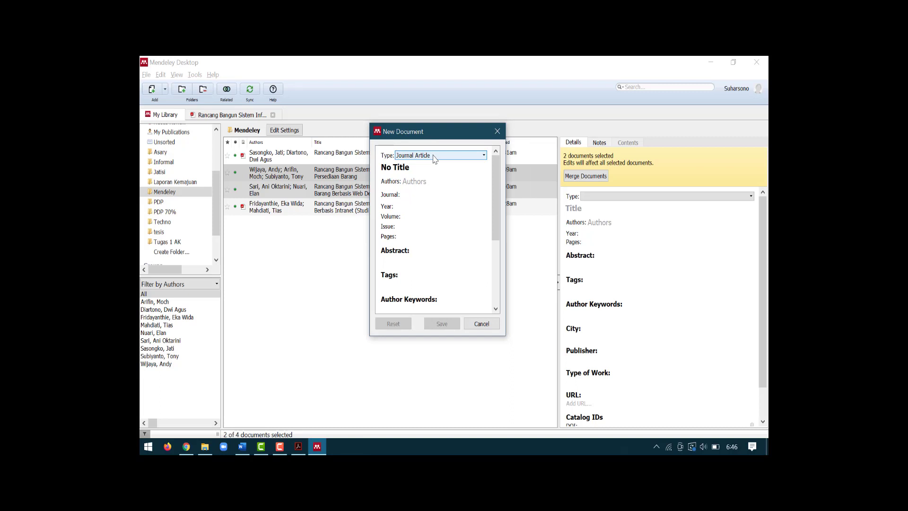
Step: Set the new reference's document type to Thesis
click(433, 159)
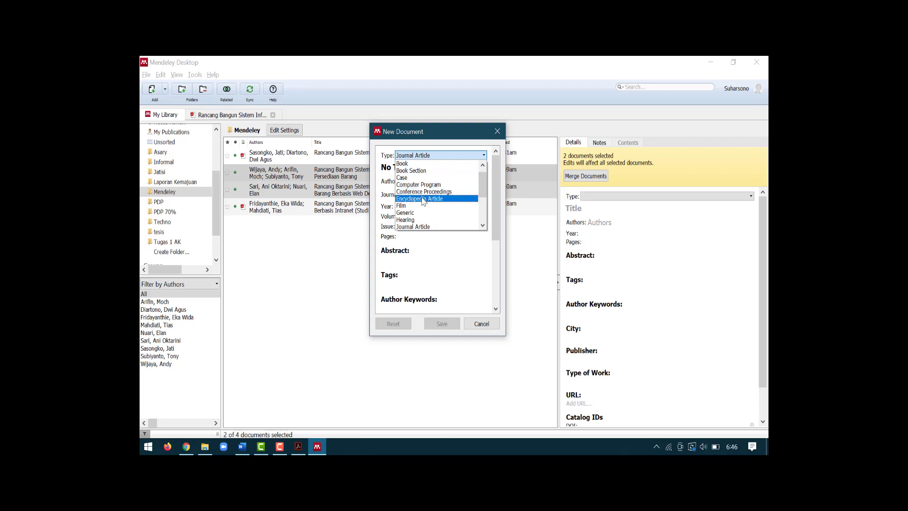
scroll(435, 209, down, 3)
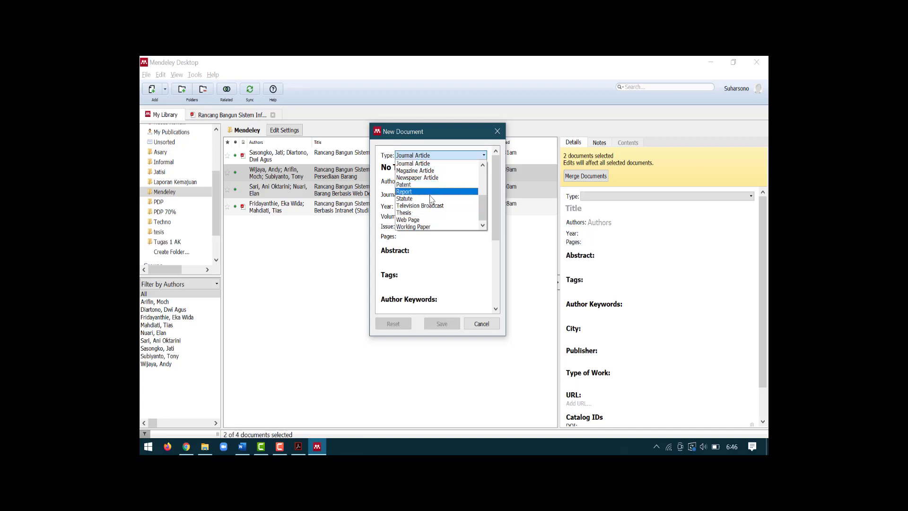
scroll(435, 199, up, 3)
scroll(436, 199, down, 3)
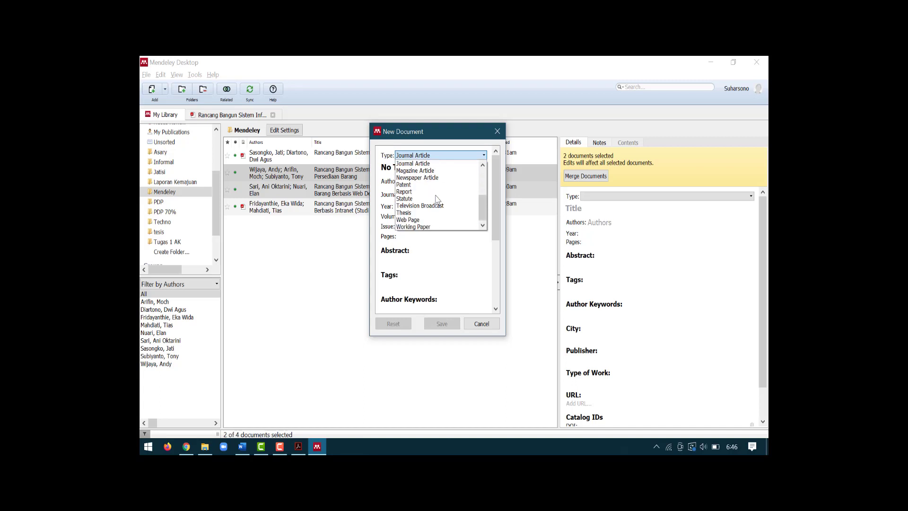
scroll(436, 199, up, 2)
scroll(436, 199, down, 2)
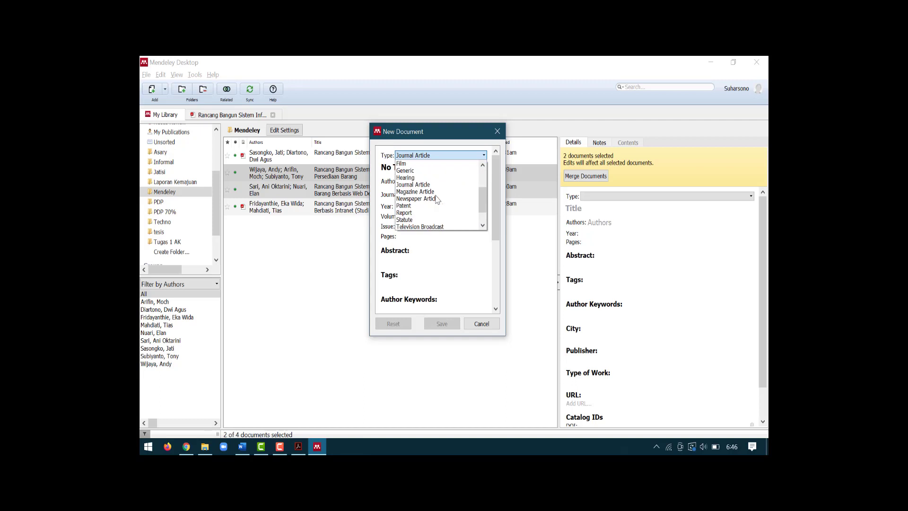
scroll(435, 199, up, 3)
scroll(437, 199, up, 1)
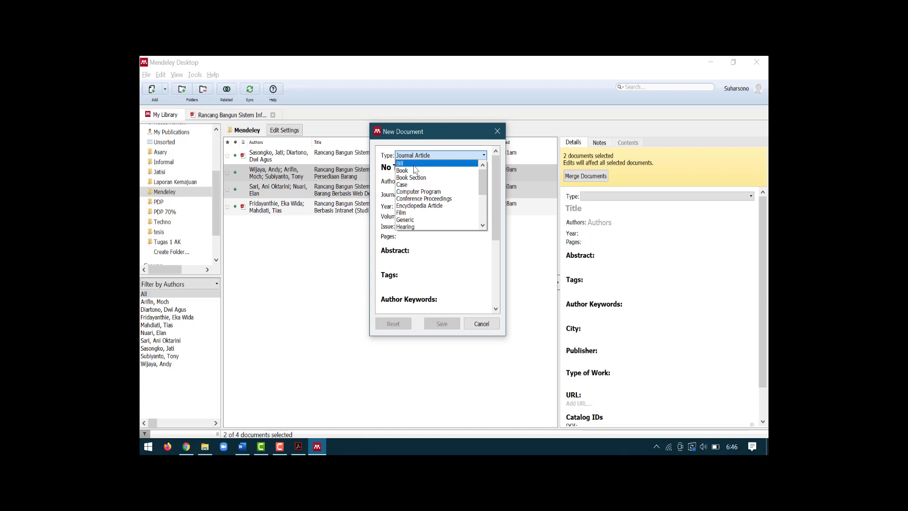
scroll(424, 193, down, 1)
scroll(424, 192, down, 1)
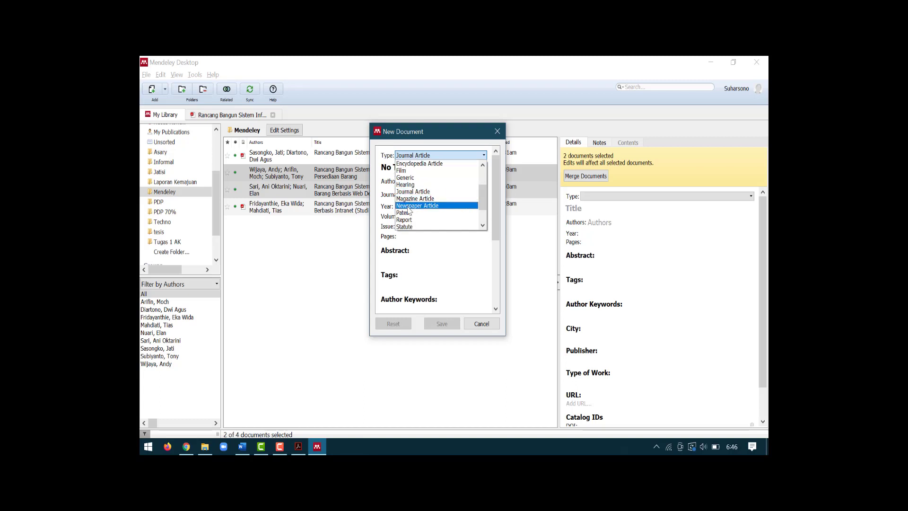
scroll(442, 193, down, 1)
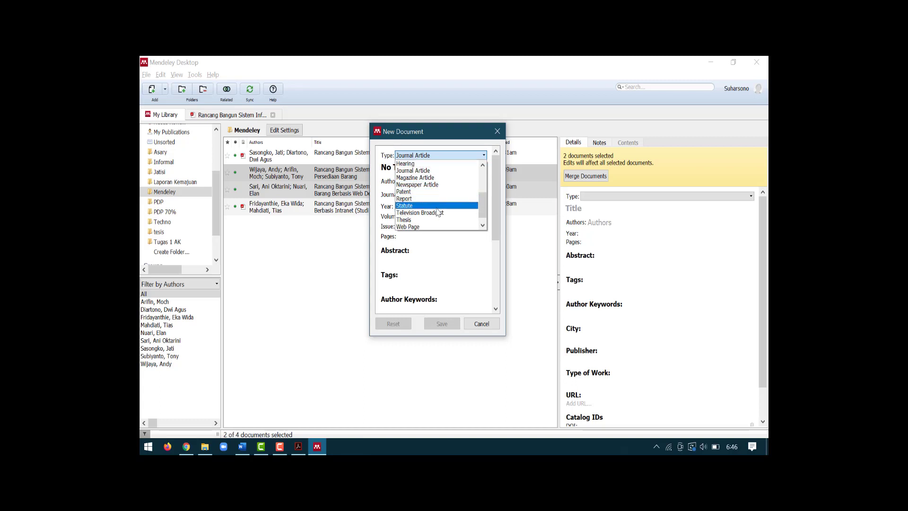
scroll(436, 211, down, 1)
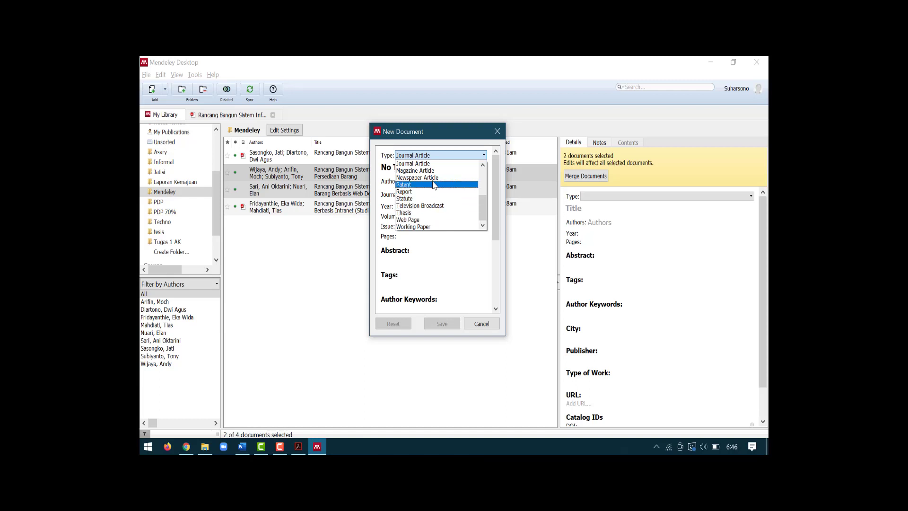
scroll(434, 185, up, 1)
scroll(434, 185, up, 3)
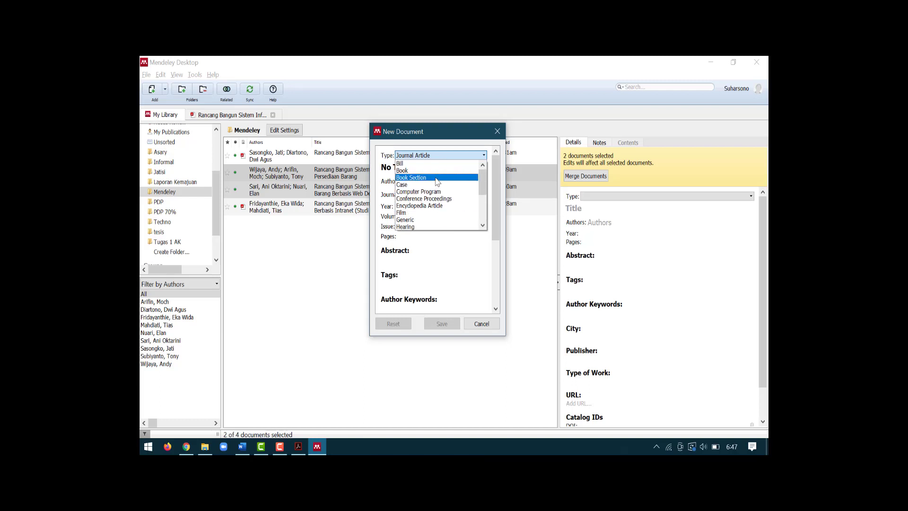
scroll(438, 179, down, 3)
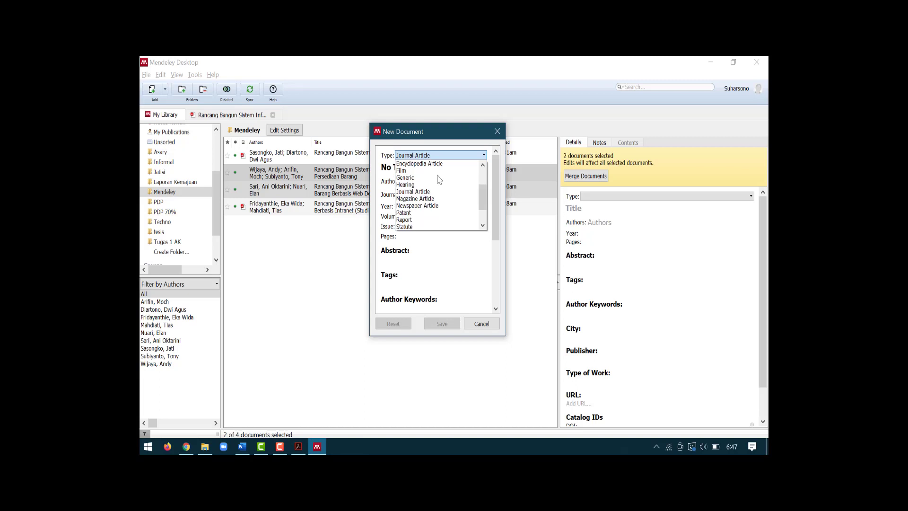
scroll(439, 179, down, 1)
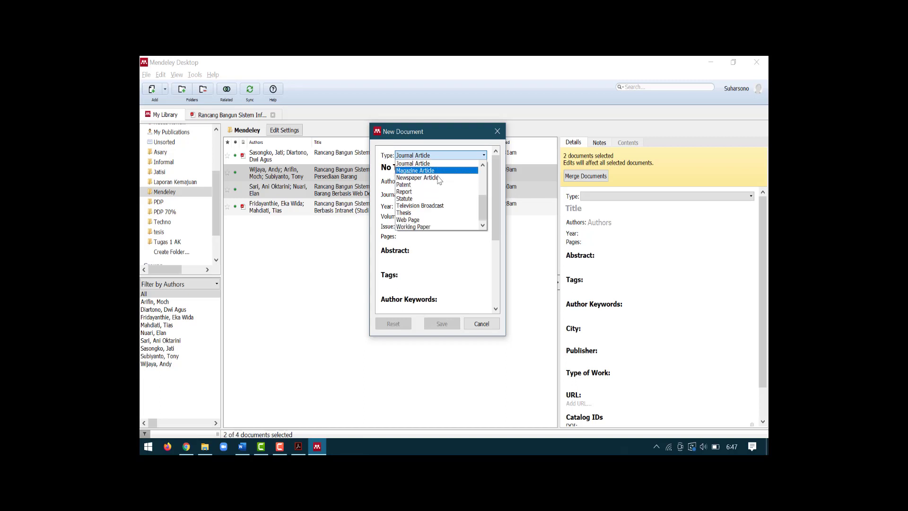
click(434, 216)
Step: Replace the No Title placeholder with the title 'Sistem Informasi FTI'
click(420, 169)
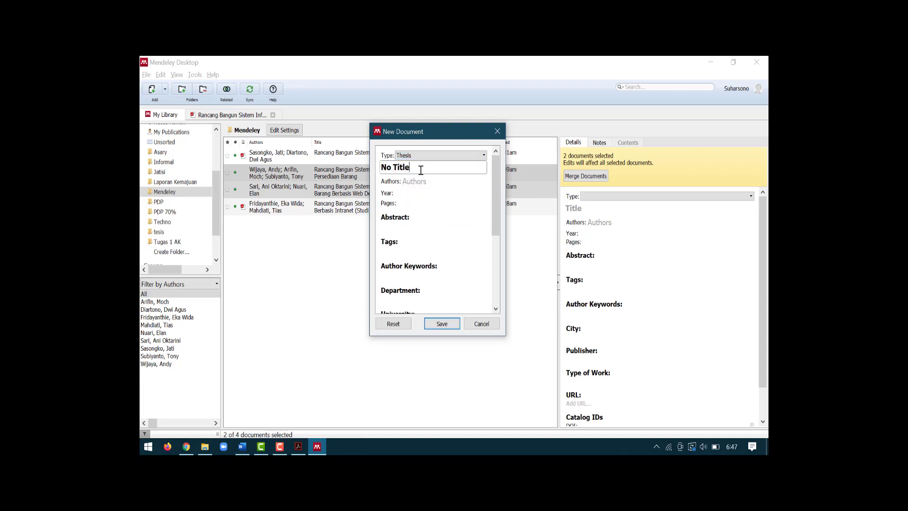
drag(428, 168, 374, 167)
text(SIst)
key(BackSpace)
key(BackSpace)
key(BackSpace)
text(istem )
text(Informasi)
text( FTI)
Step: Enter the thesis's two authors, one per line
click(412, 181)
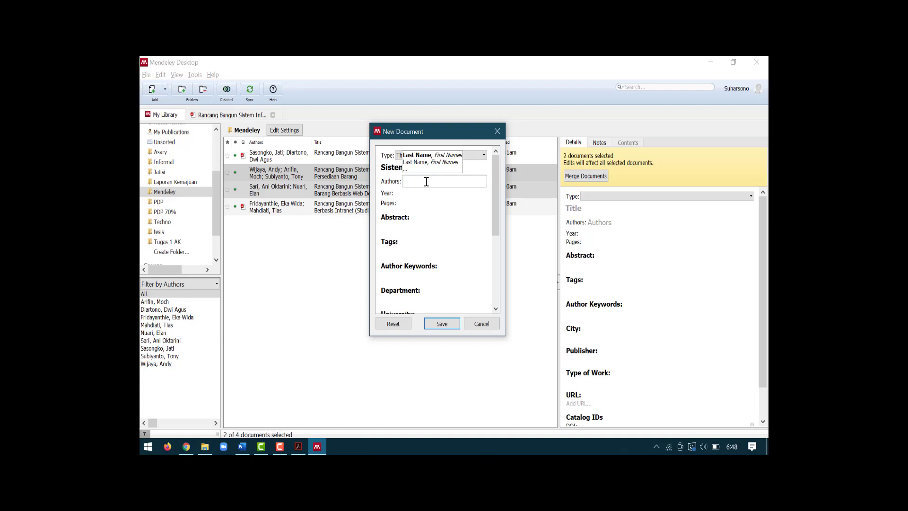
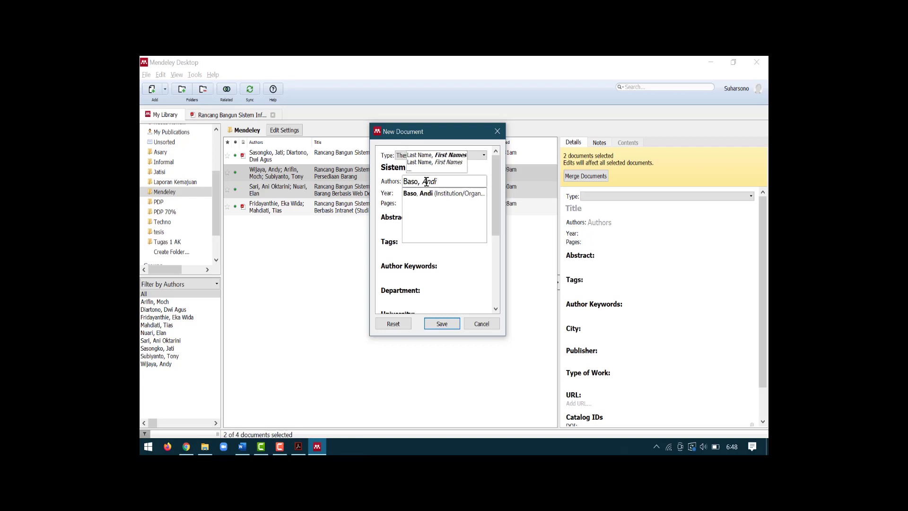
key(Return)
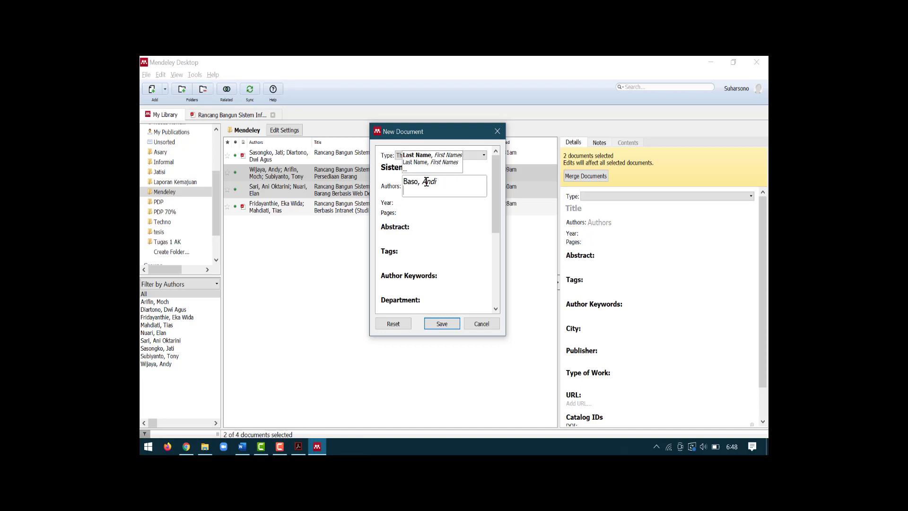
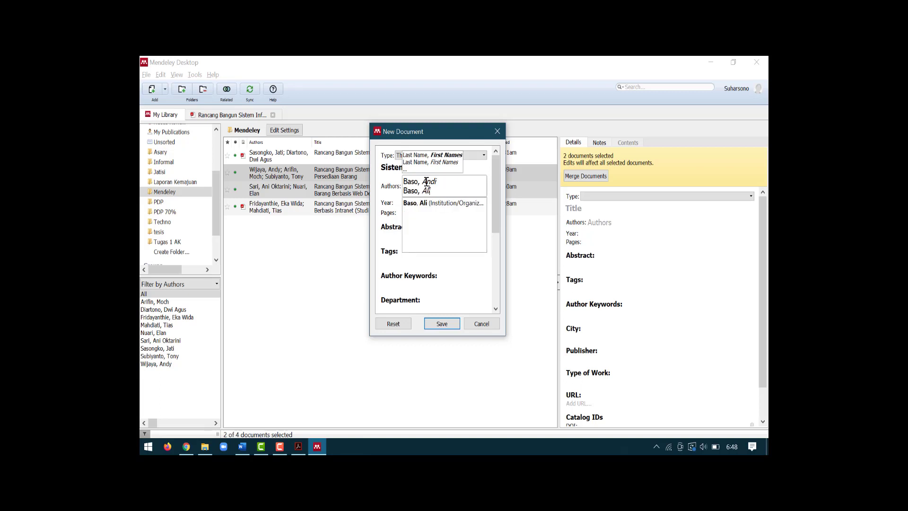
Step: Set year 2021, department Fakultas Teknologi Informasi, and university Universitas Sembilanbelas November
click(393, 203)
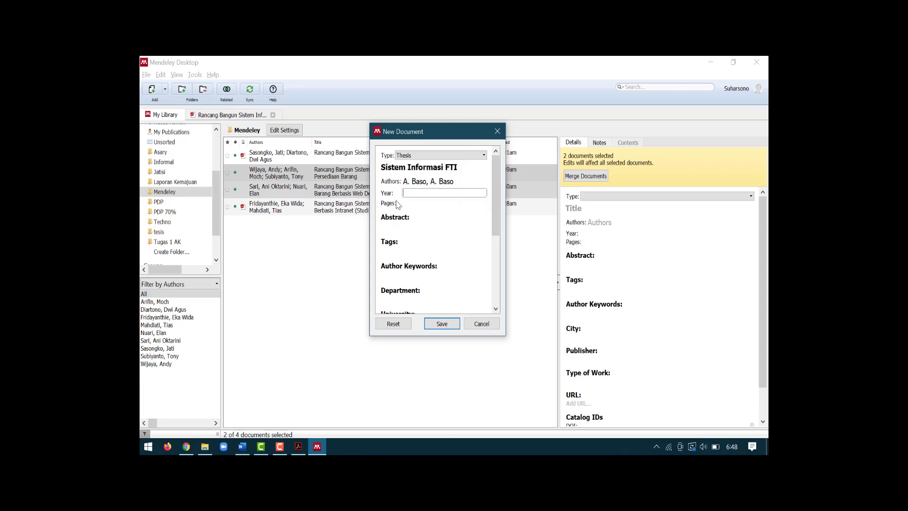
text(2021)
click(430, 226)
scroll(430, 225, down, 1)
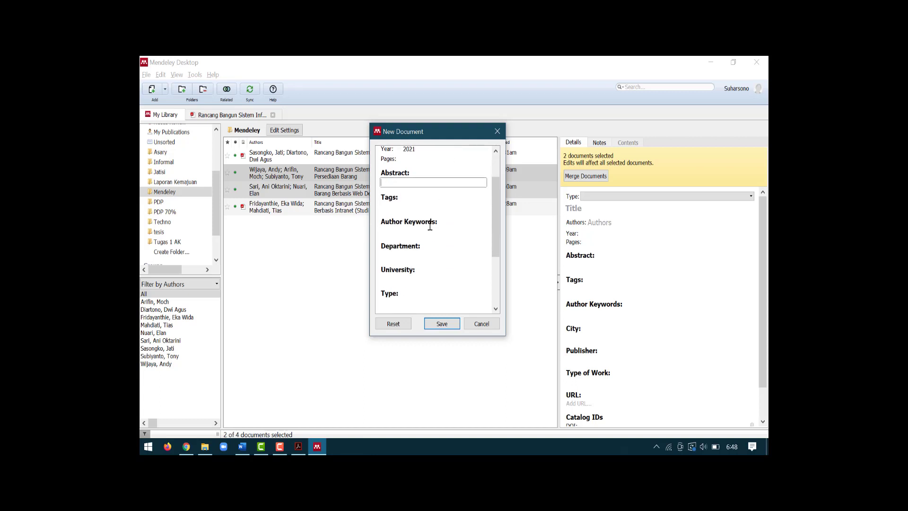
scroll(415, 230, down, 1)
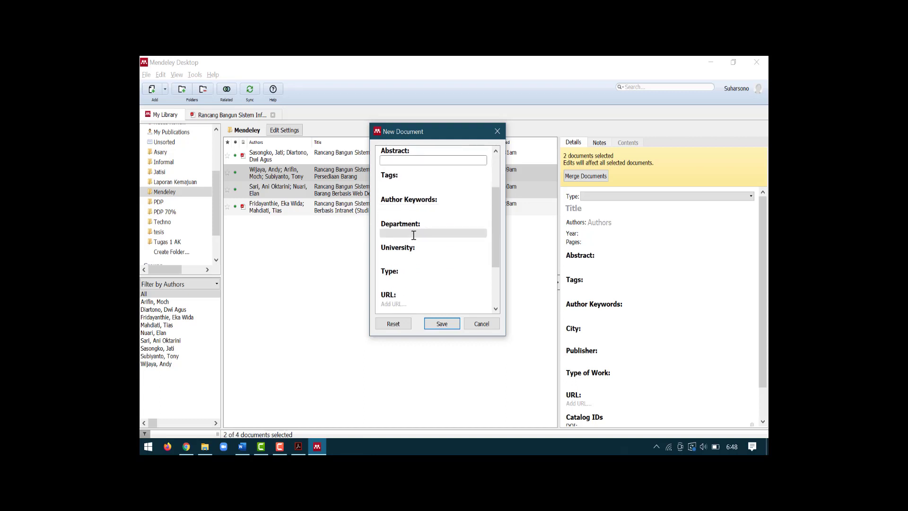
click(414, 234)
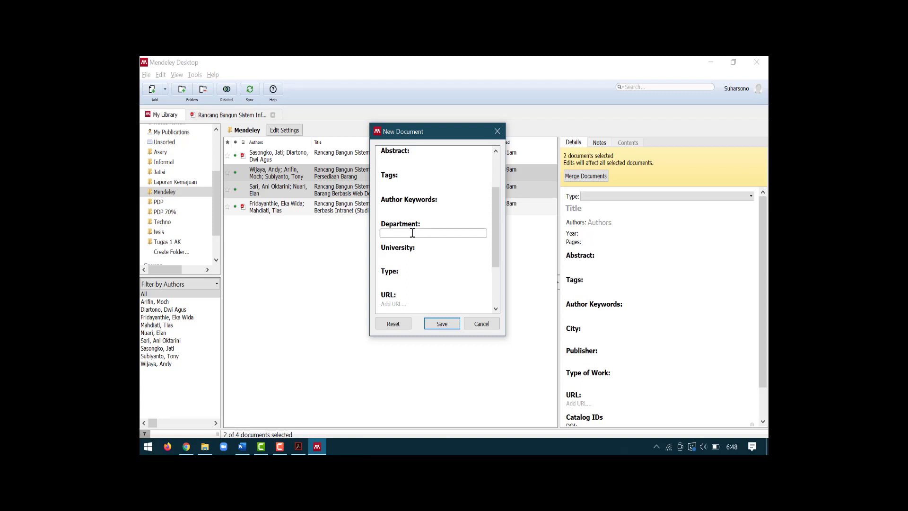
text(Fakultas Teknologi Informasi)
click(412, 256)
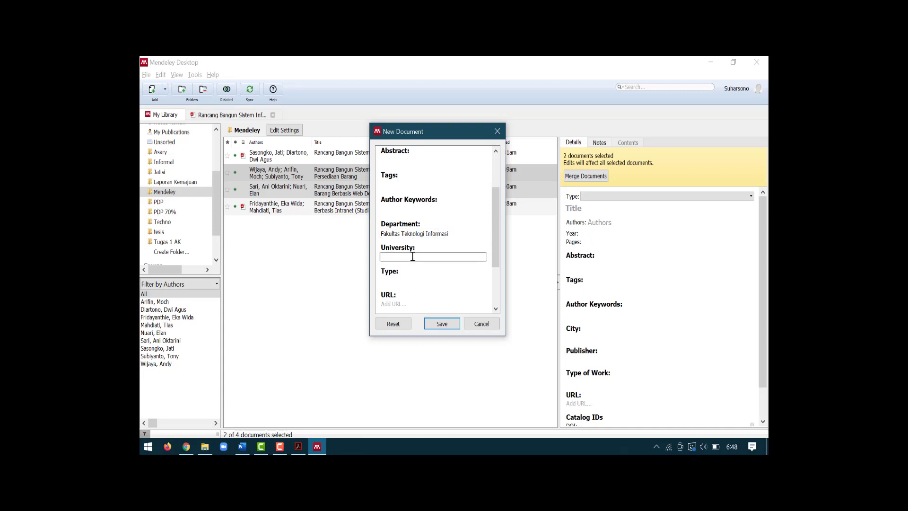
text(Universitas Sembilanbelas November Kolaka)
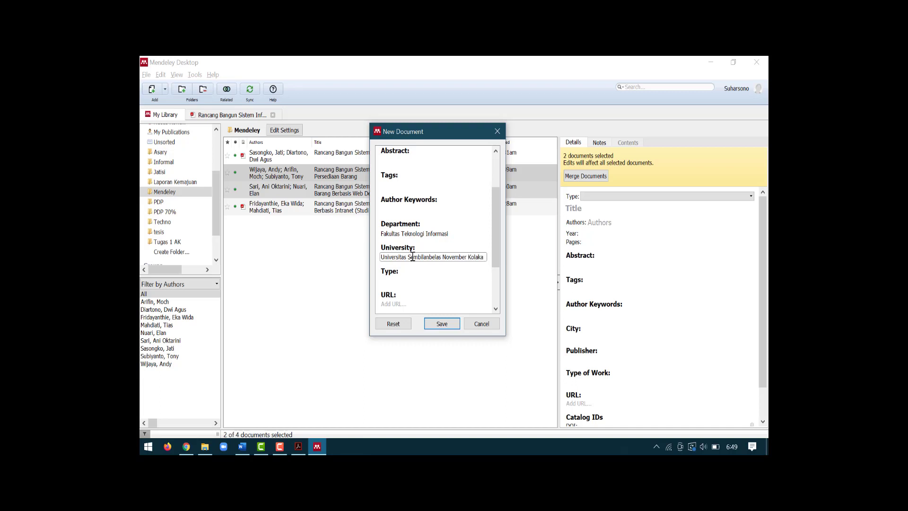
Step: Save the thesis as a new entry in the Mendeley library
scroll(420, 262, down, 3)
scroll(424, 268, up, 3)
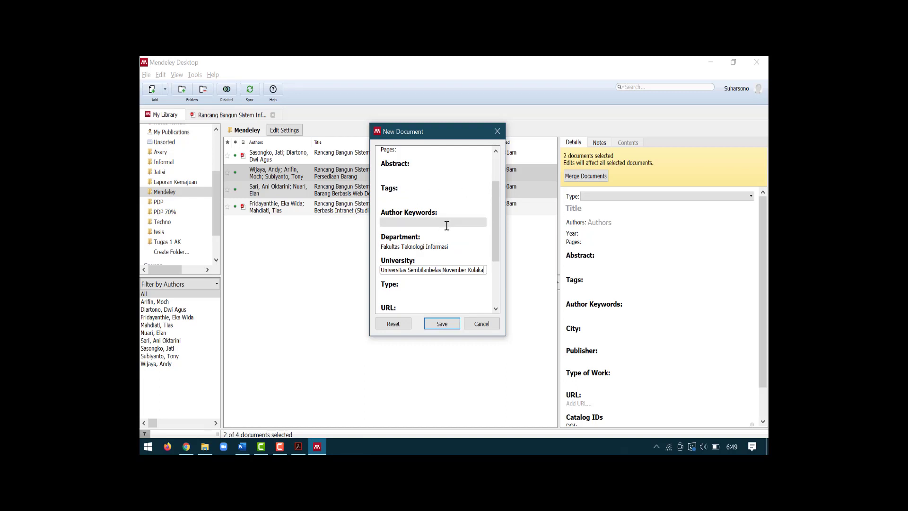
scroll(447, 232, down, 3)
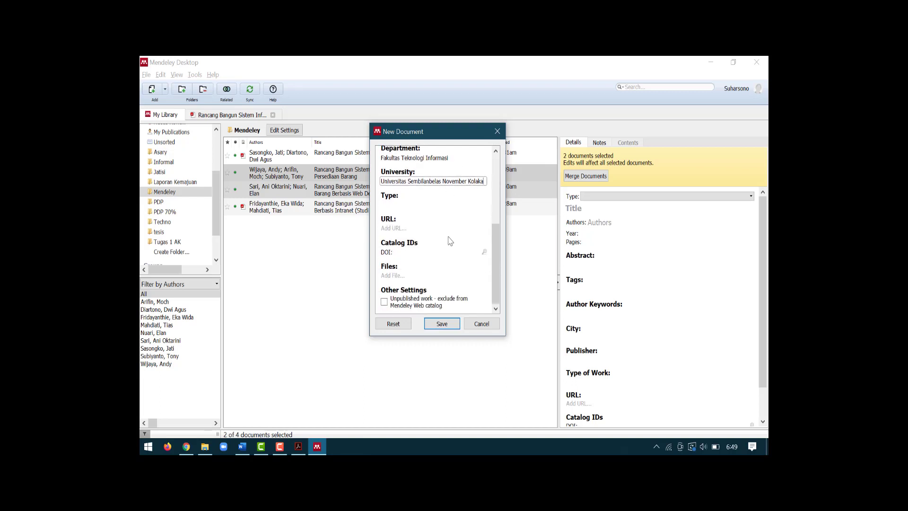
click(442, 324)
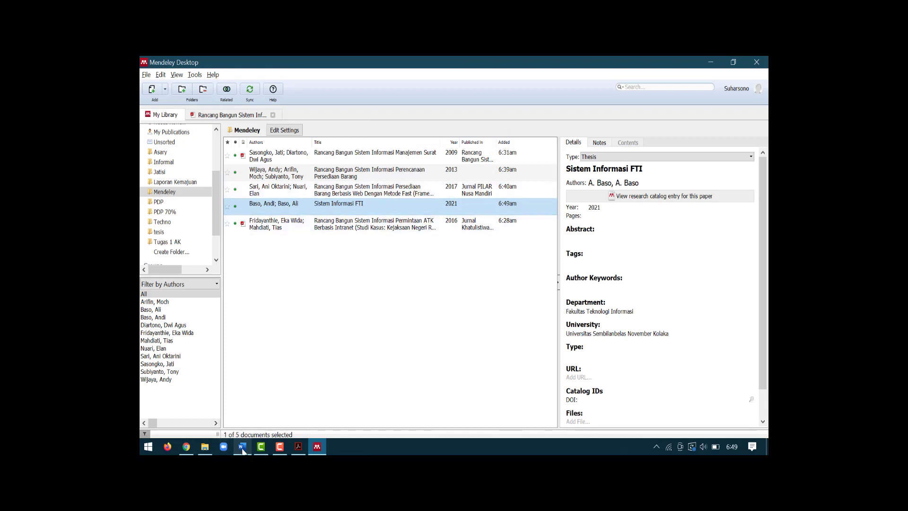
Step: In Word, type 'Pada 2021 juga dilakukan penelitian oleh' on the empty line after the paragraphs
mouse_move(242, 450)
click(232, 407)
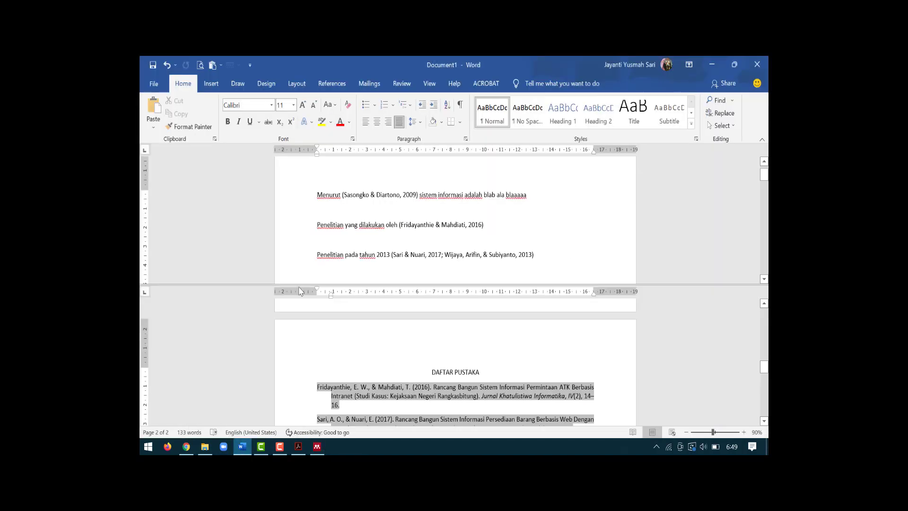
scroll(536, 218, down, 2)
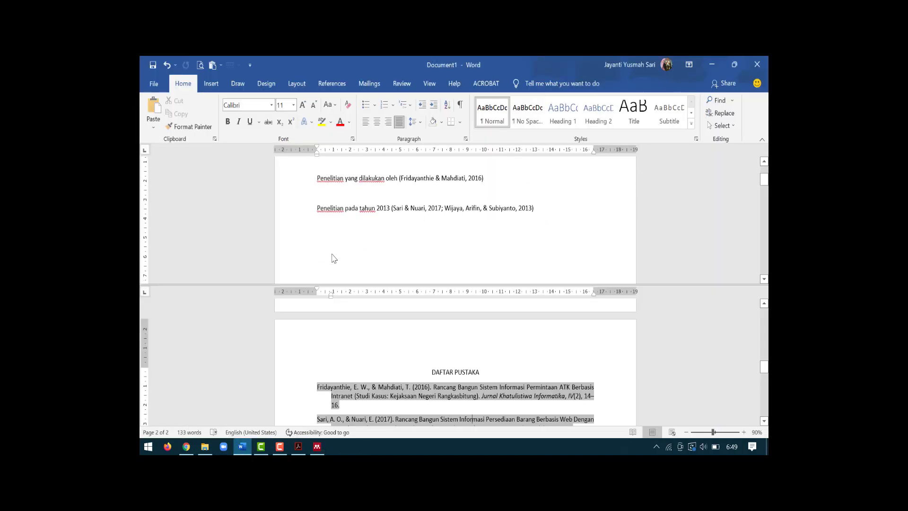
click(343, 234)
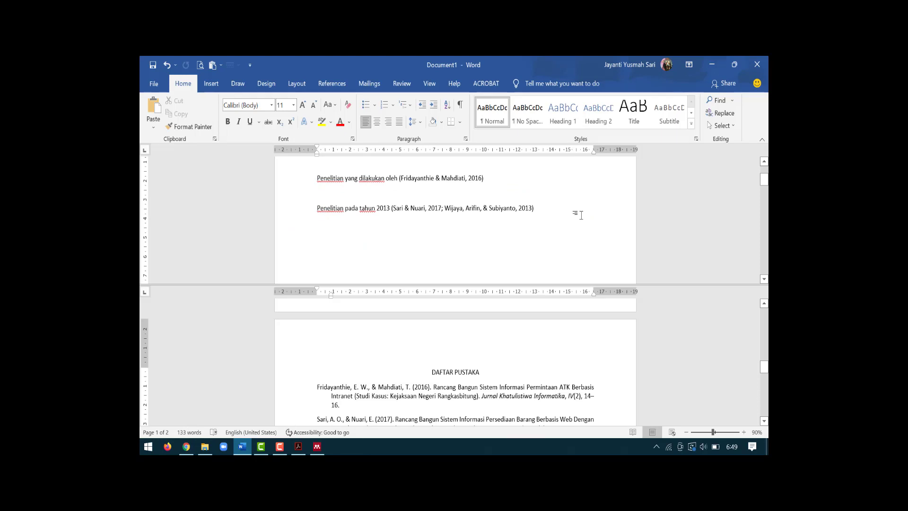
text(Pad)
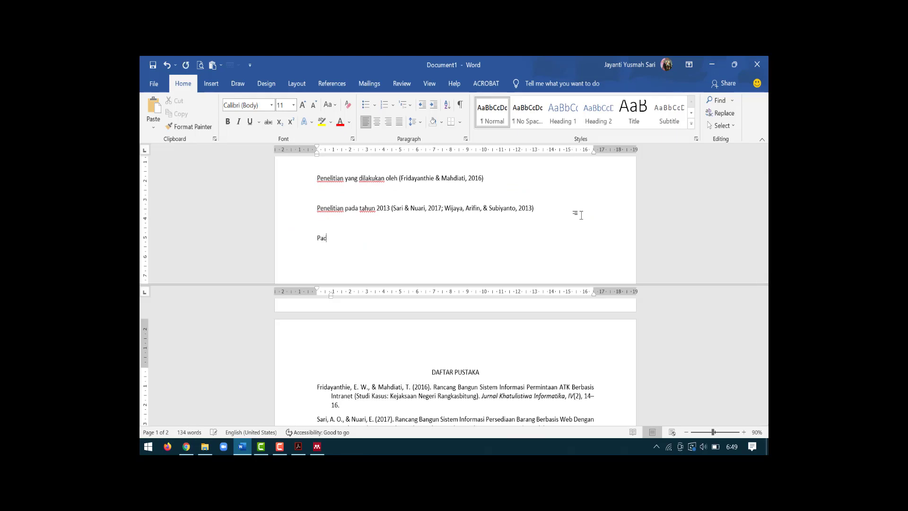
text(a 2021 juga dilakukan penelitian oleh)
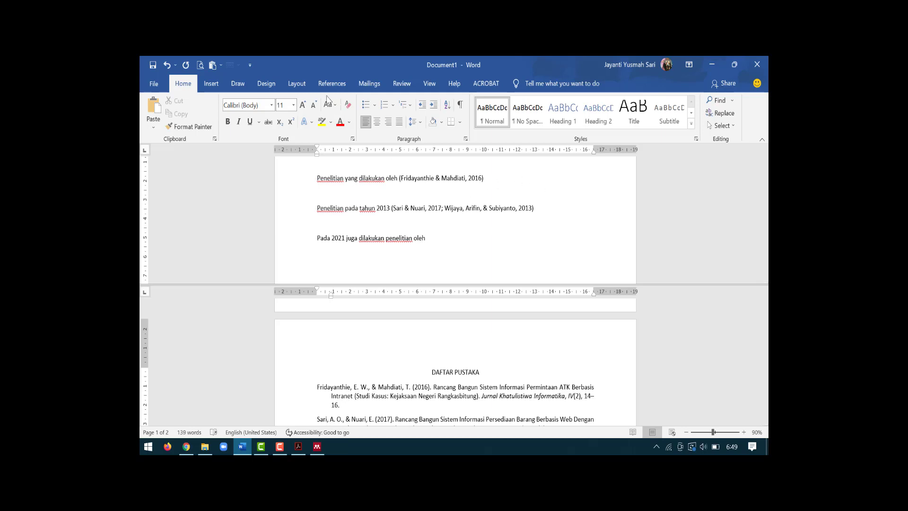
Step: Cite the 2021 Sistem Informasi FTI thesis there and check the updated bibliography
click(342, 86)
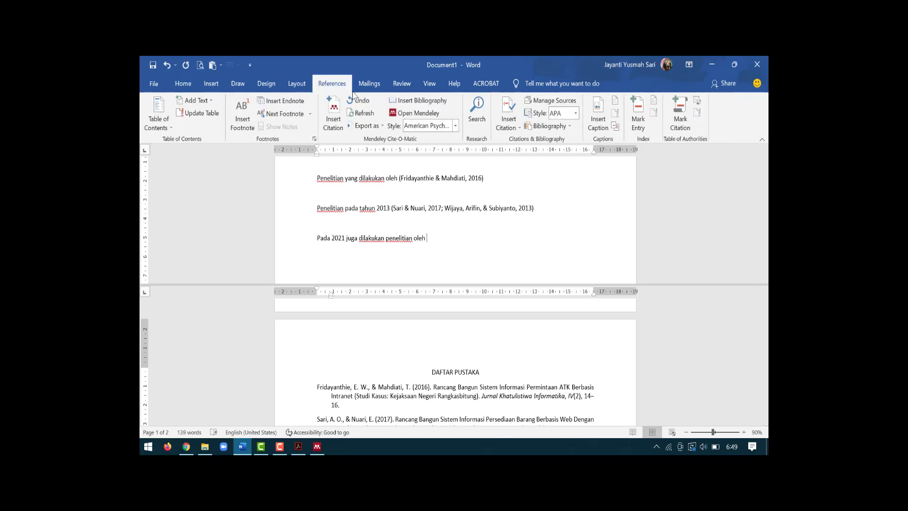
click(338, 125)
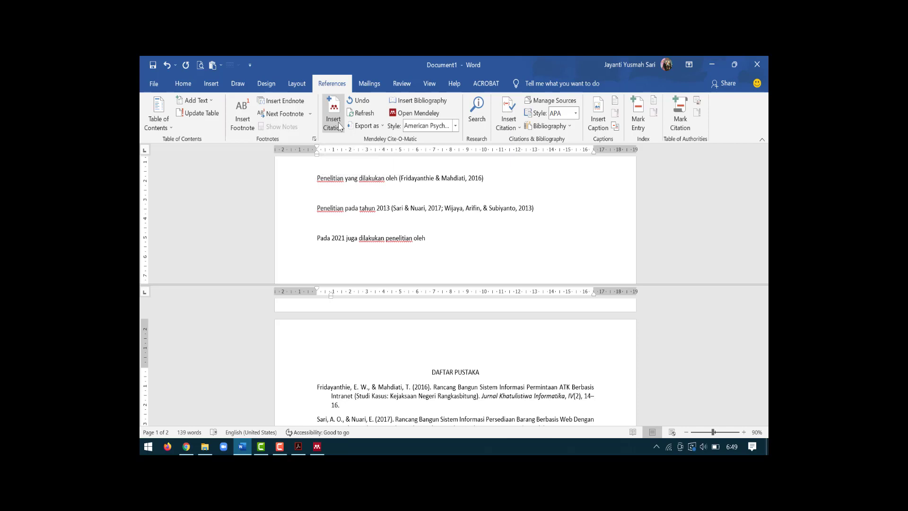
click(473, 267)
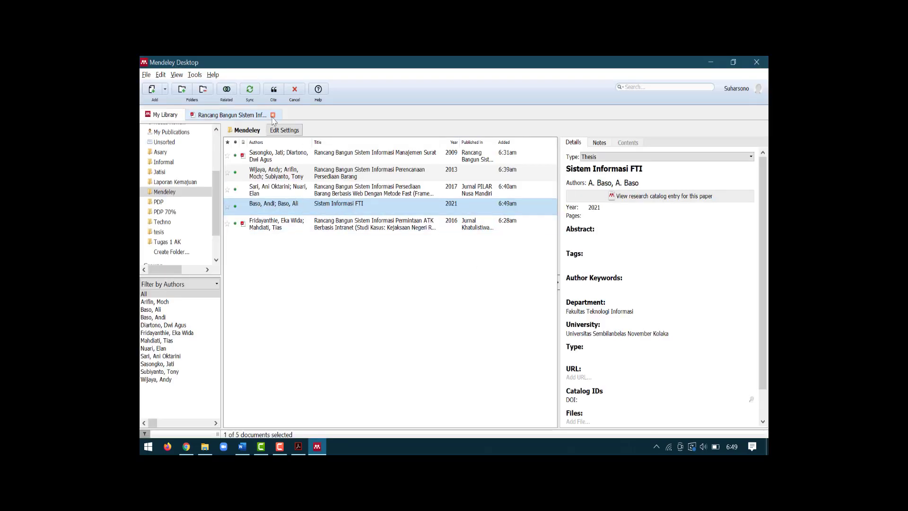
click(273, 90)
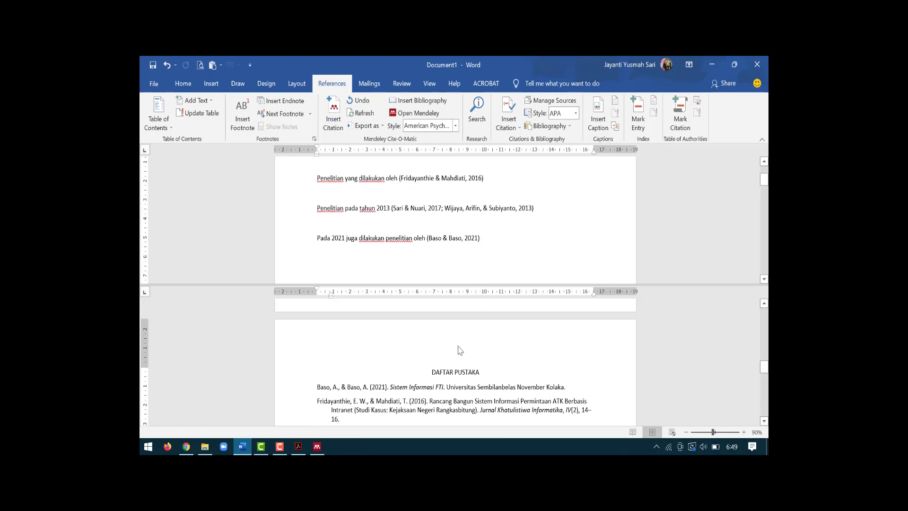
scroll(462, 349, down, 1)
scroll(356, 378, down, 1)
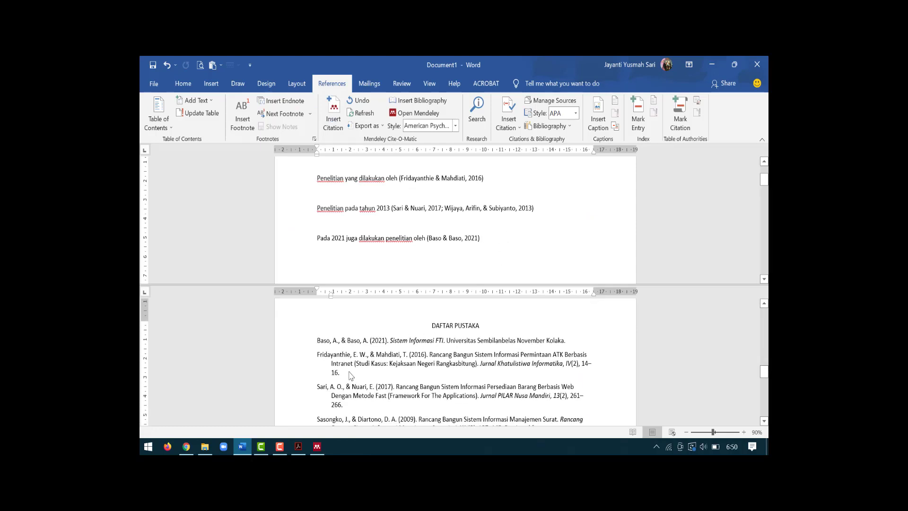
click(343, 359)
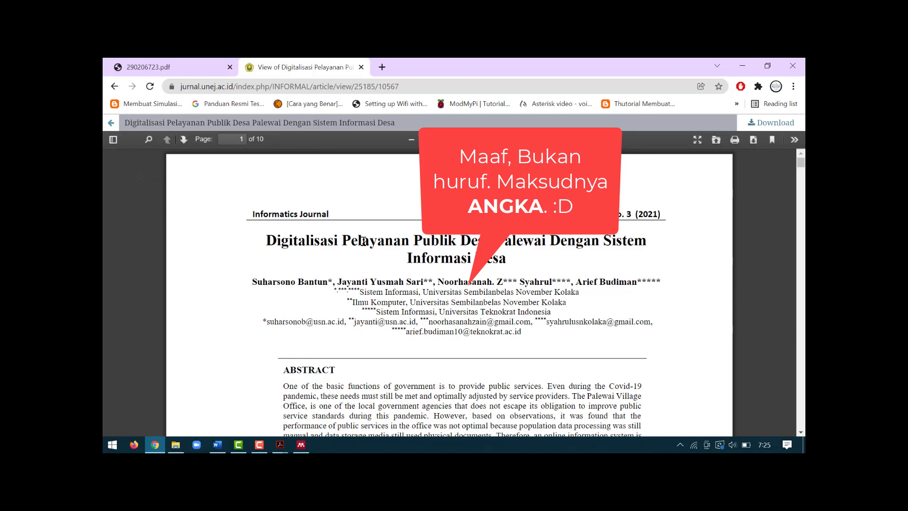
Step: Highlight the in-text citation numbers [1] and [4][5] in the PDF
scroll(381, 253, down, 2)
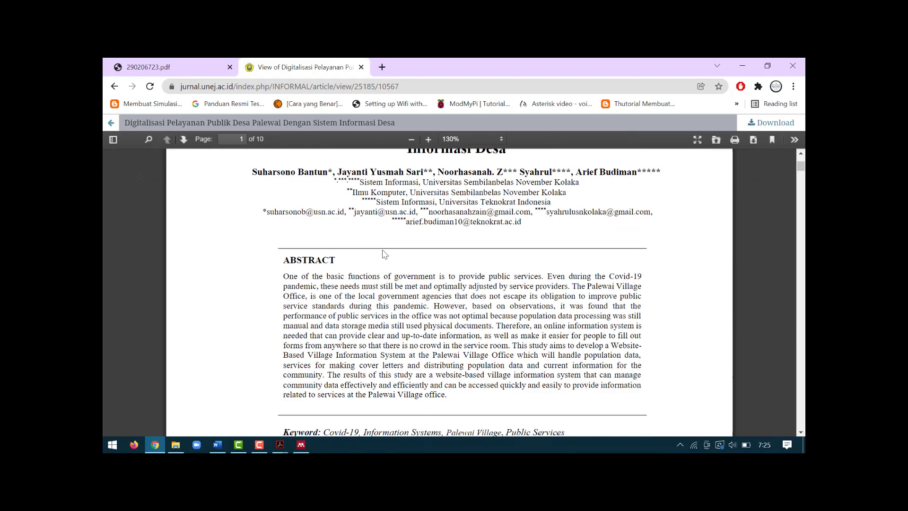
scroll(385, 254, down, 4)
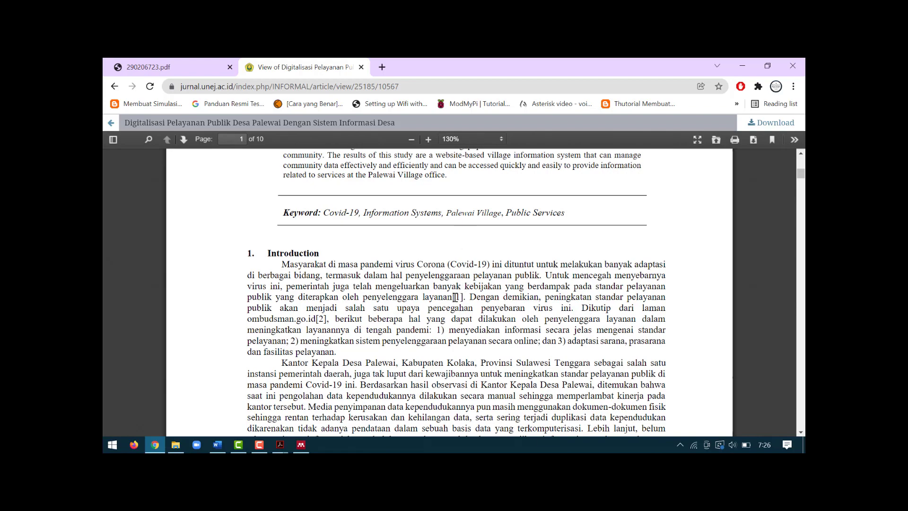
drag(452, 297, 468, 296)
scroll(469, 296, down, 13)
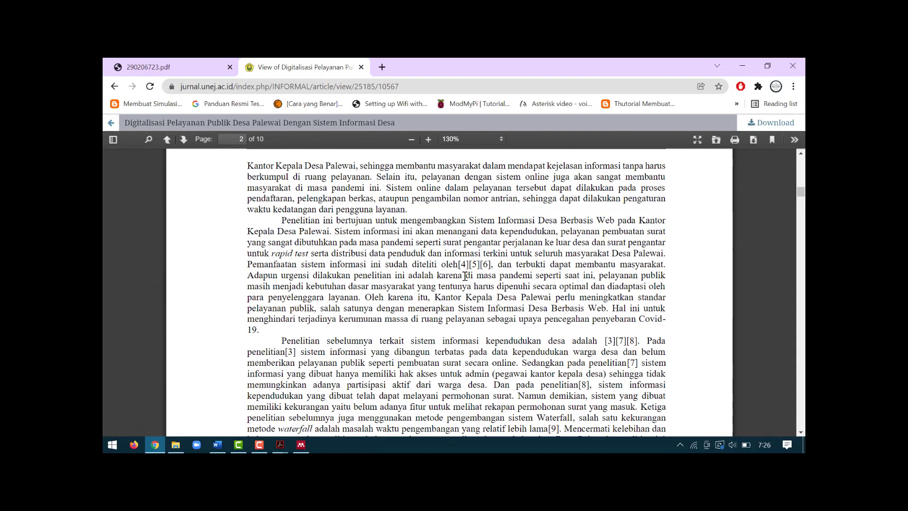
drag(458, 264, 480, 263)
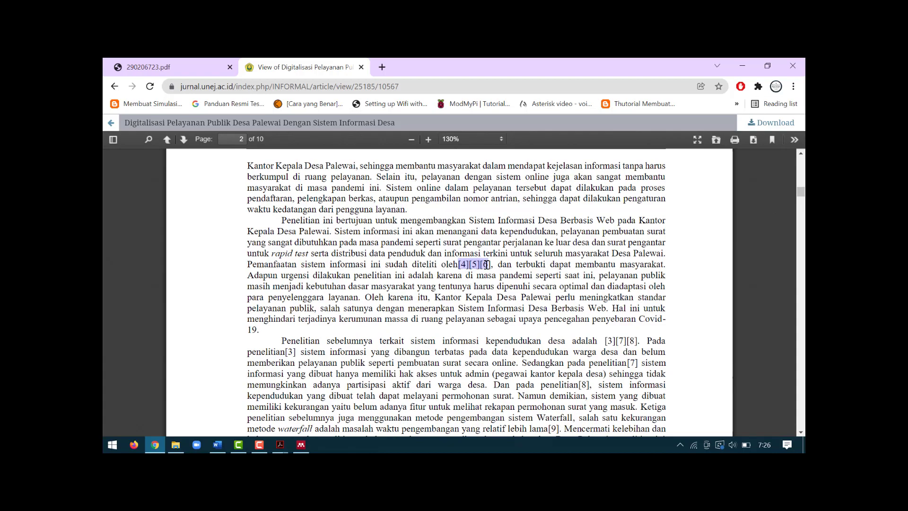
Step: Scroll down to the References list on the article's final page
click(802, 220)
drag(802, 218, 805, 386)
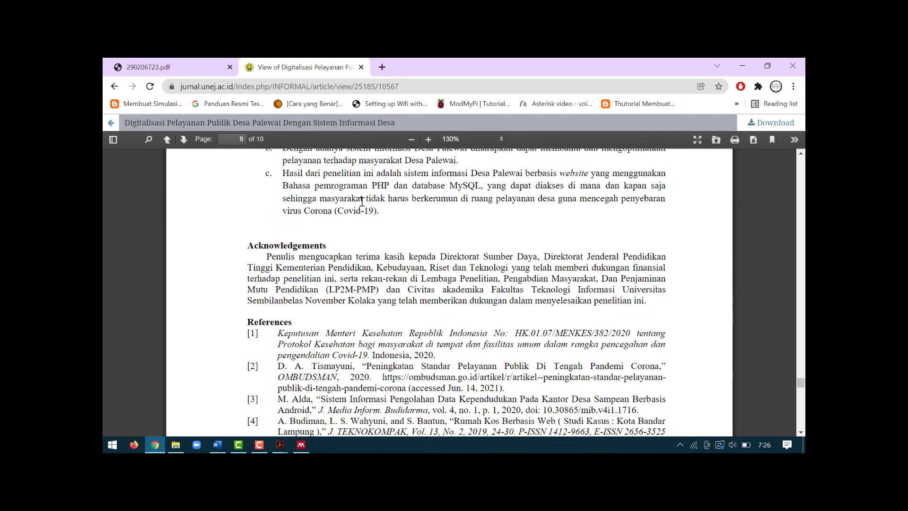
scroll(362, 203, down, 2)
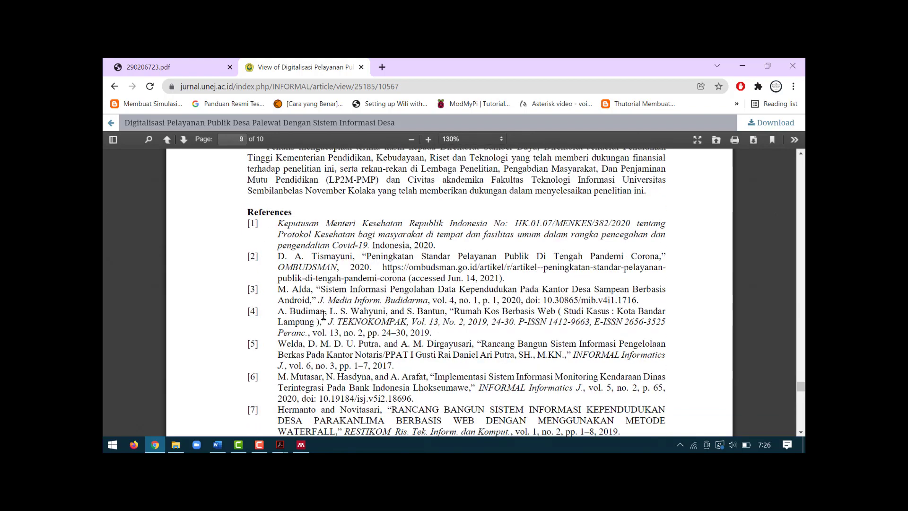
scroll(259, 263, down, 5)
scroll(259, 263, down, 5)
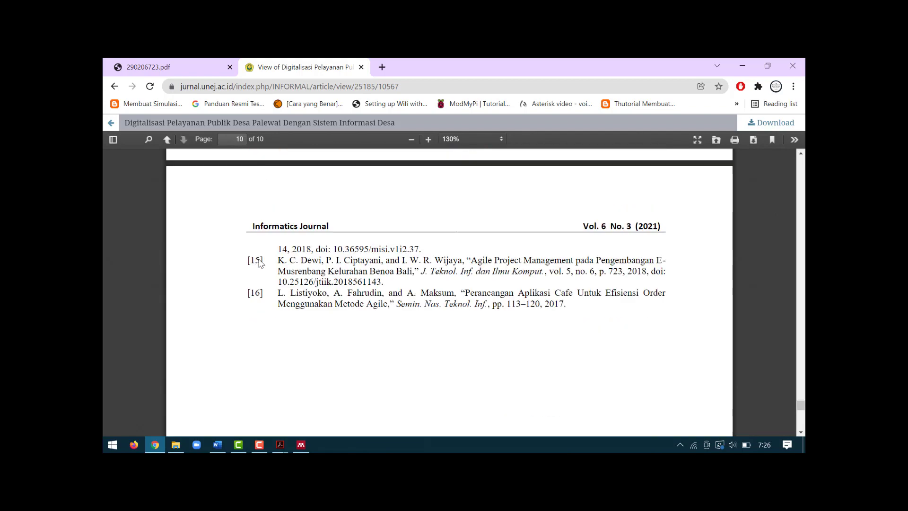
Step: Return to Word and review the DAFTAR PUSTAKA entries
click(227, 442)
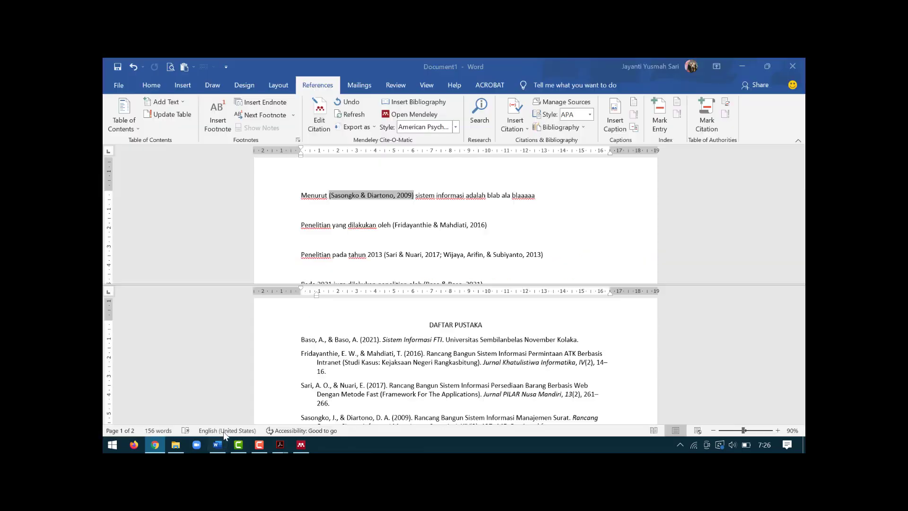
scroll(347, 336, down, 2)
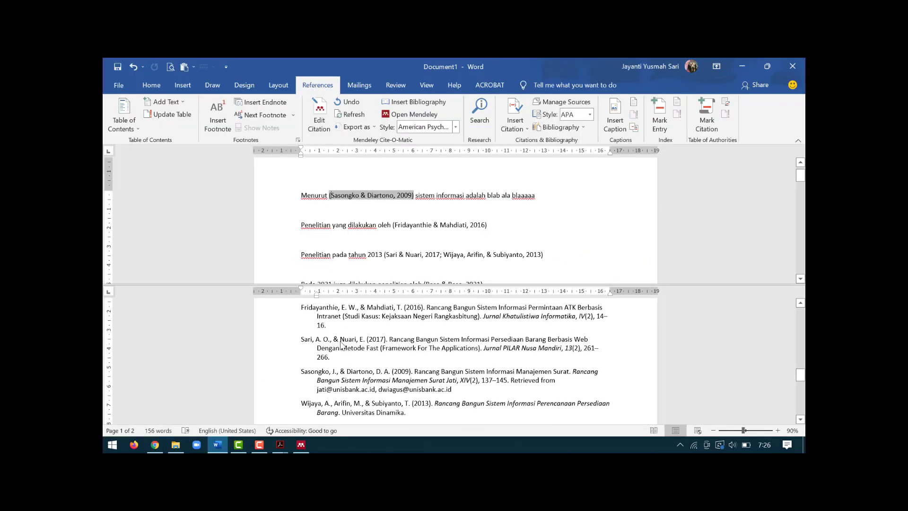
click(339, 341)
scroll(351, 325, up, 2)
scroll(339, 333, down, 1)
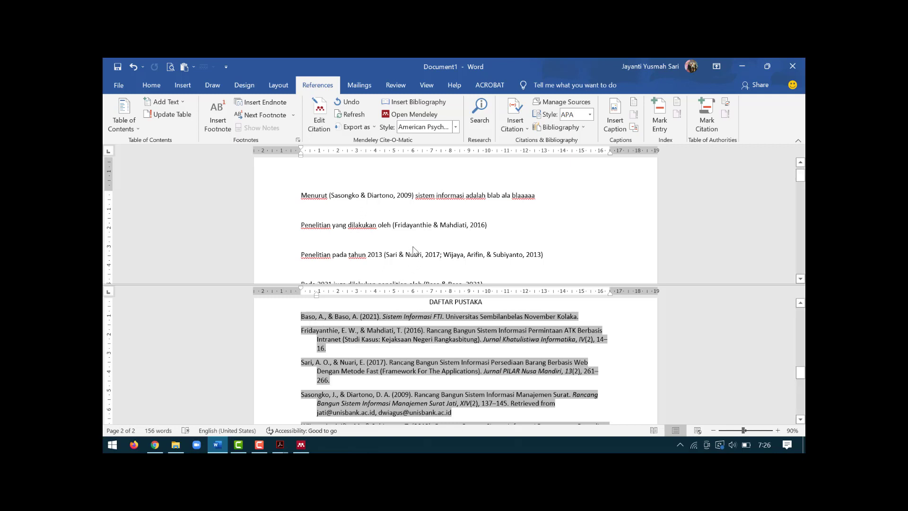
scroll(416, 250, down, 1)
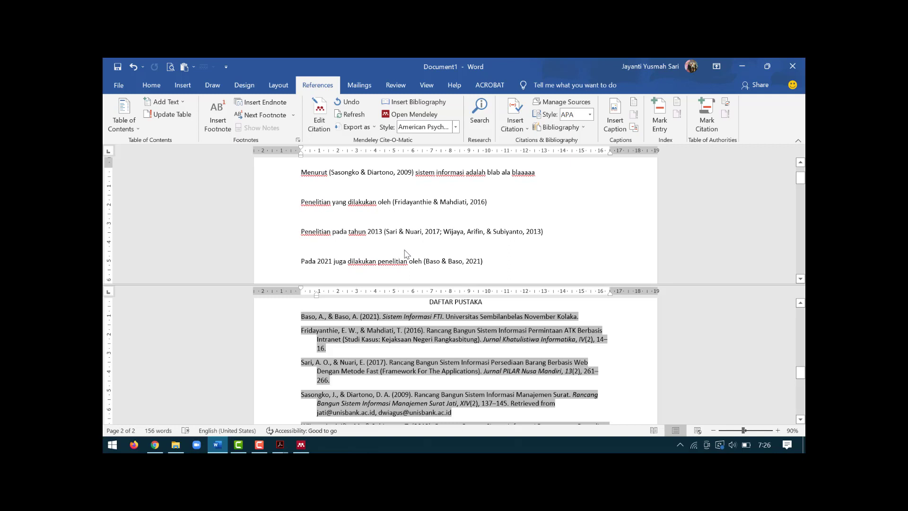
Step: Check the in-text citations, including the 2021 thesis, then bring Mendeley back up
click(491, 260)
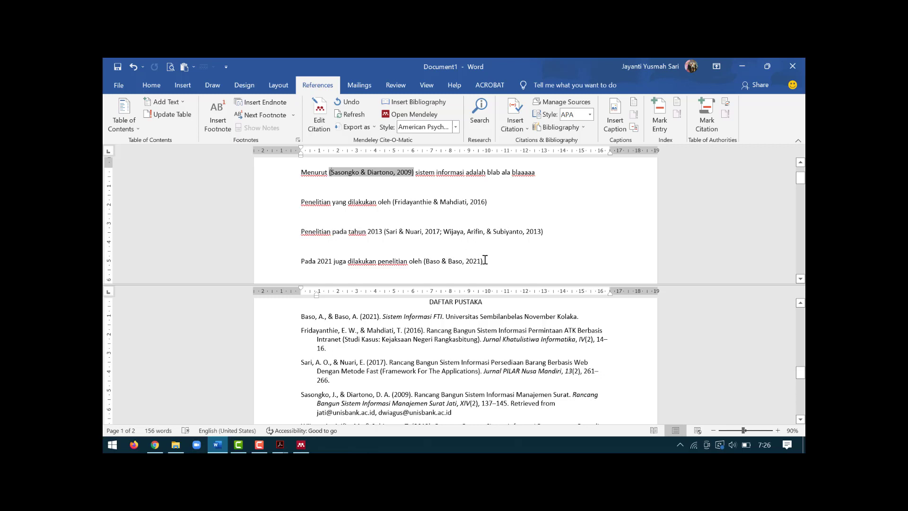
click(487, 260)
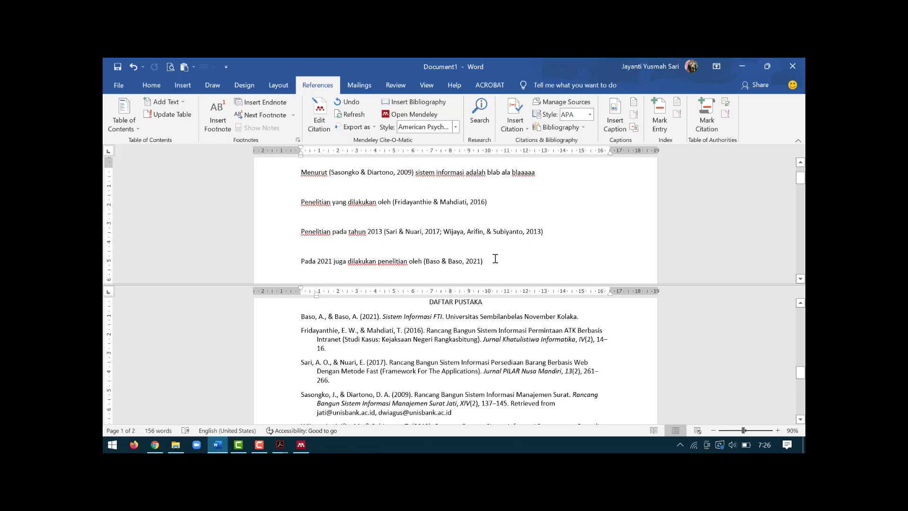
scroll(495, 258, down, 2)
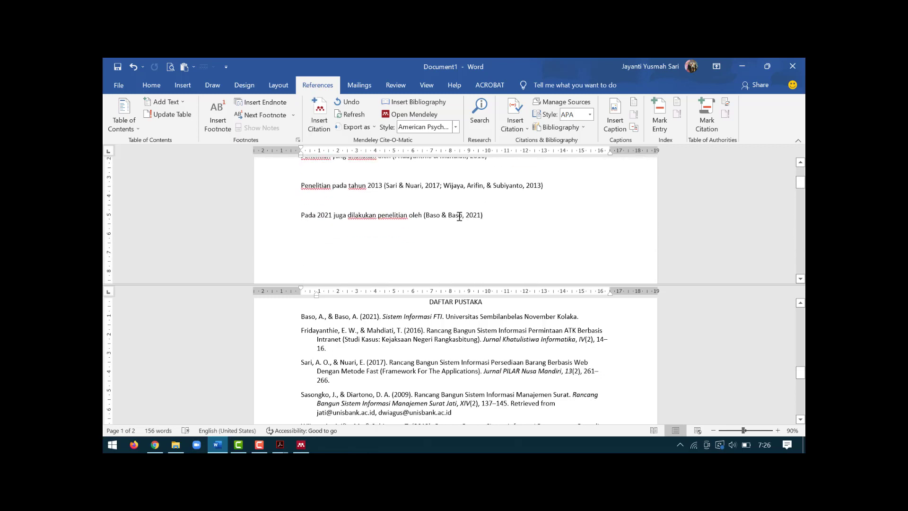
scroll(459, 216, up, 2)
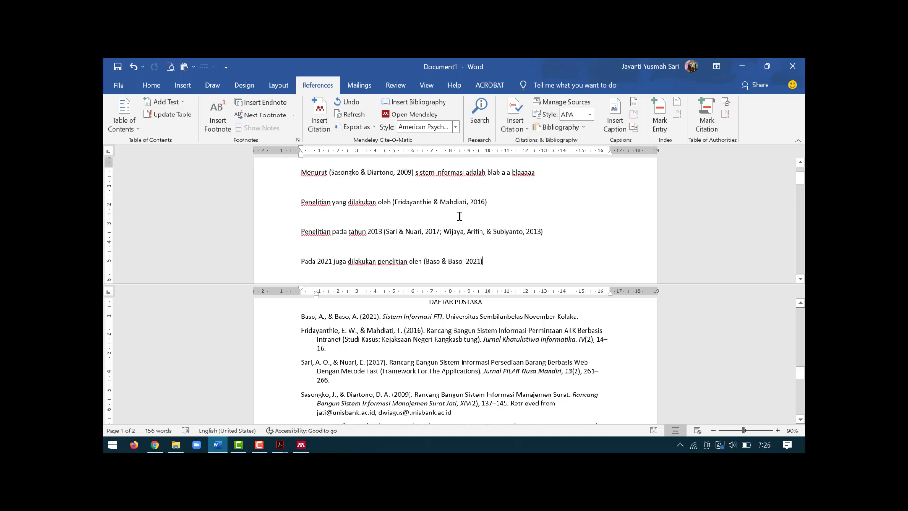
scroll(459, 216, down, 2)
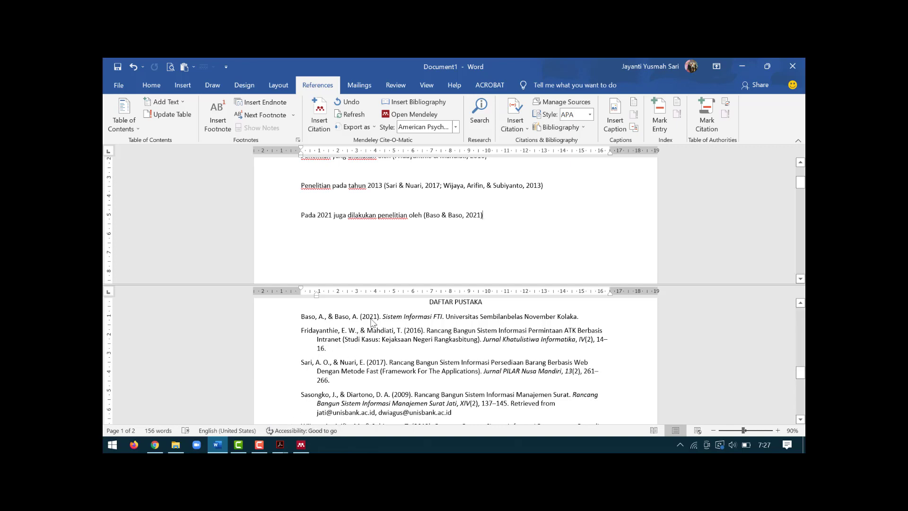
click(301, 445)
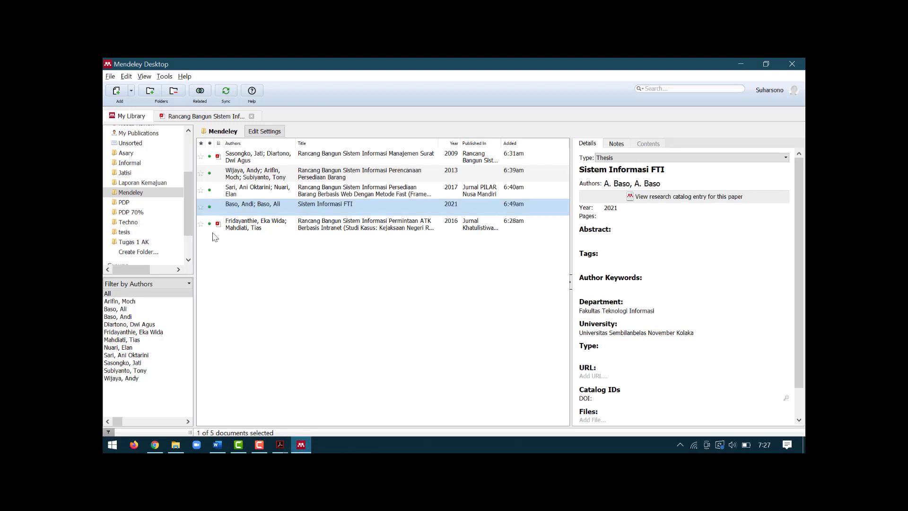
Step: Run a Literature Search for 'perancangan sistem informasi'
scroll(147, 199, up, 3)
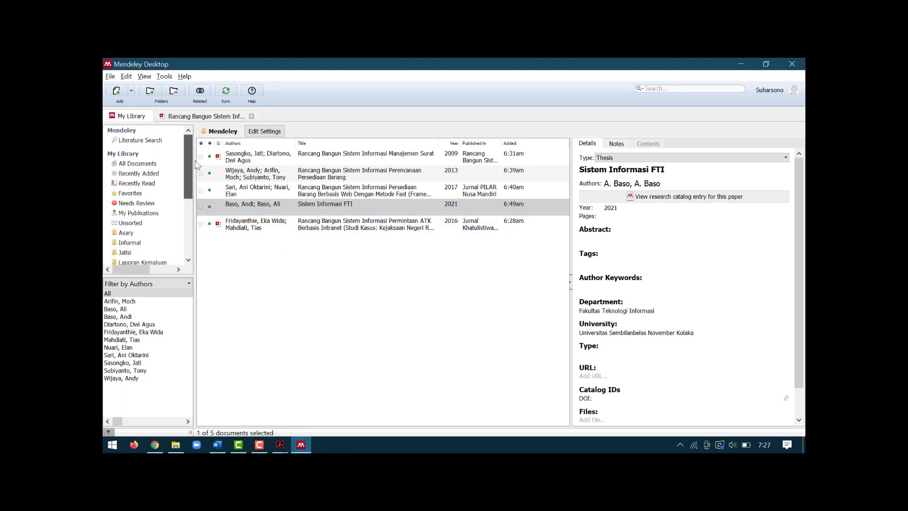
click(151, 140)
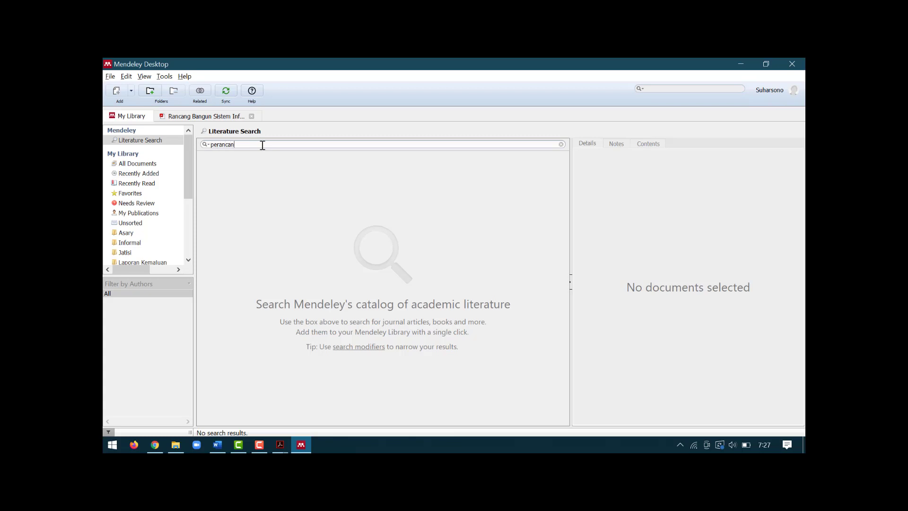
text(tem informasi)
key(Return)
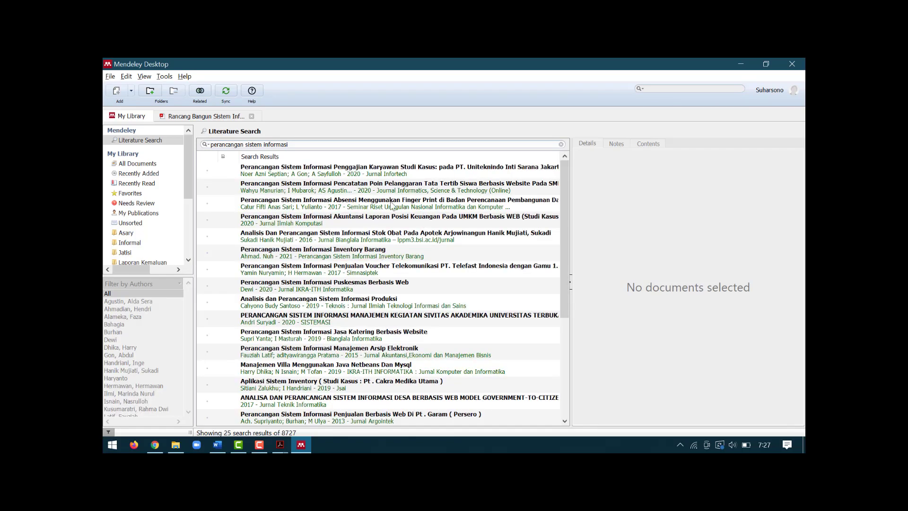
Step: Browse the results showing 25 of 8727 matching documents
scroll(454, 222, down, 5)
scroll(442, 231, up, 3)
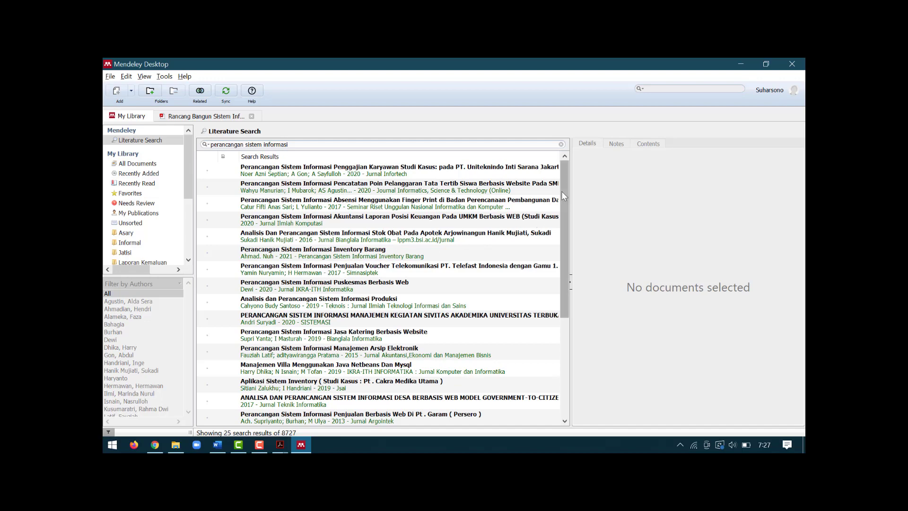
mouse_move(562, 192)
mouse_down()
mouse_move(569, 298)
mouse_move(561, 256)
mouse_move(567, 177)
mouse_up()
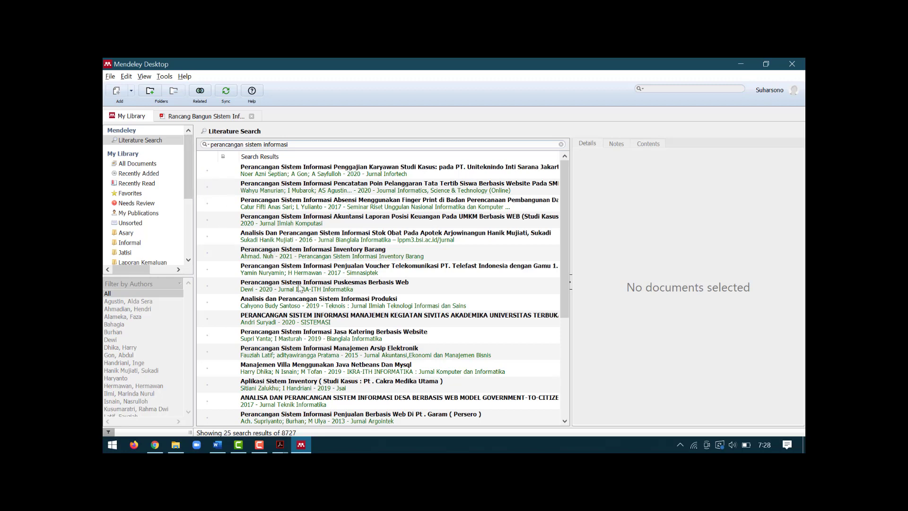
click(258, 446)
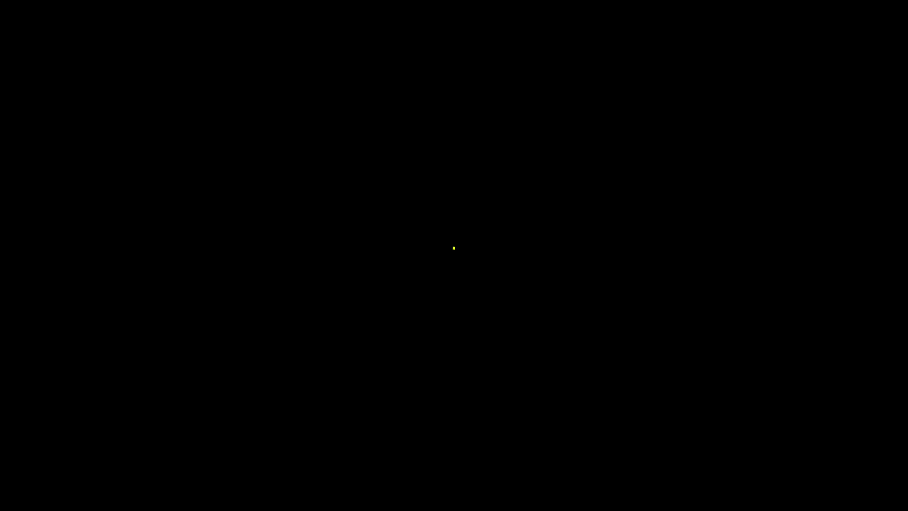